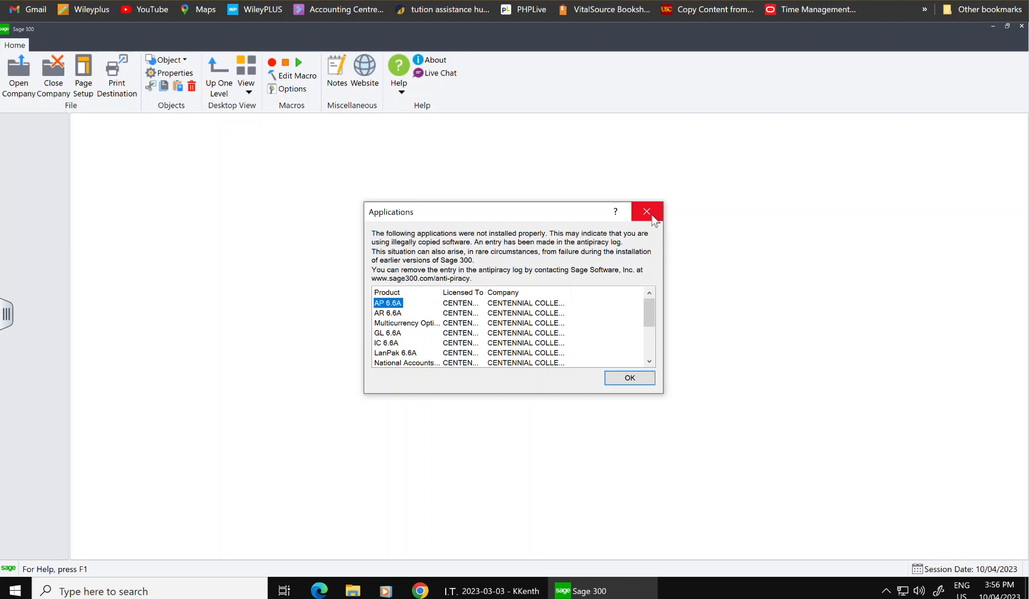
- Dismiss the licensing warning and sign in to OMNDAT with the password and session date 28/02/2021
{"action": "left_click", "coordinate": [646, 212]}
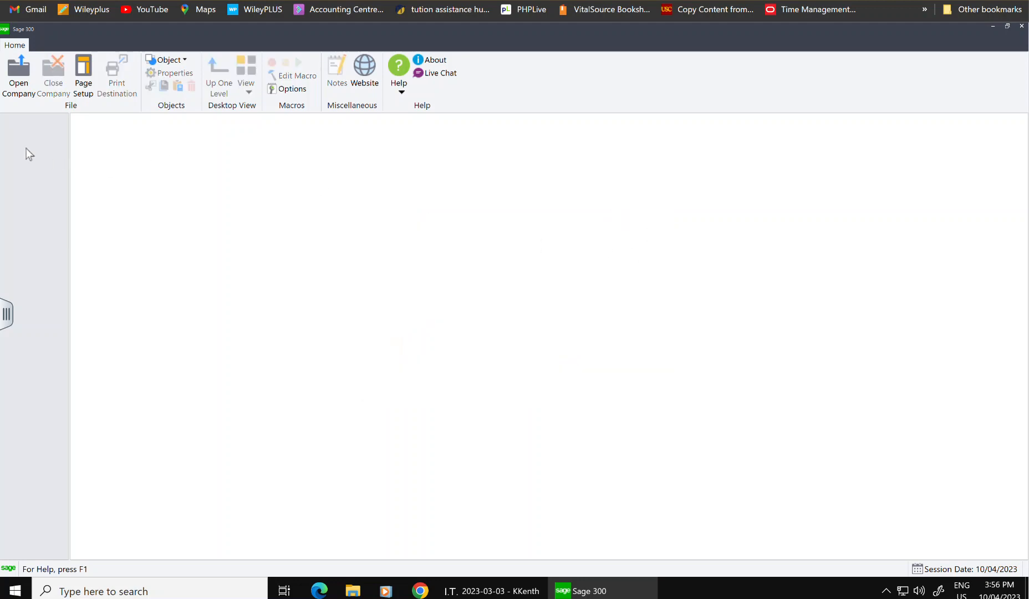
{"action": "left_click", "coordinate": [11, 77]}
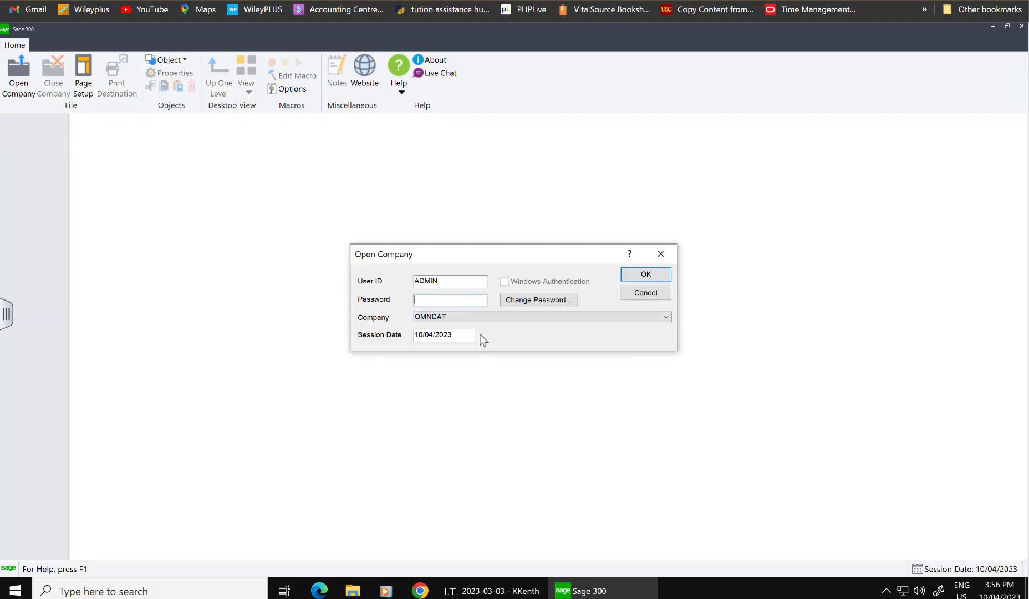
{"action": "type", "text": "ADMIN"}
{"action": "key", "text": "Tab"}
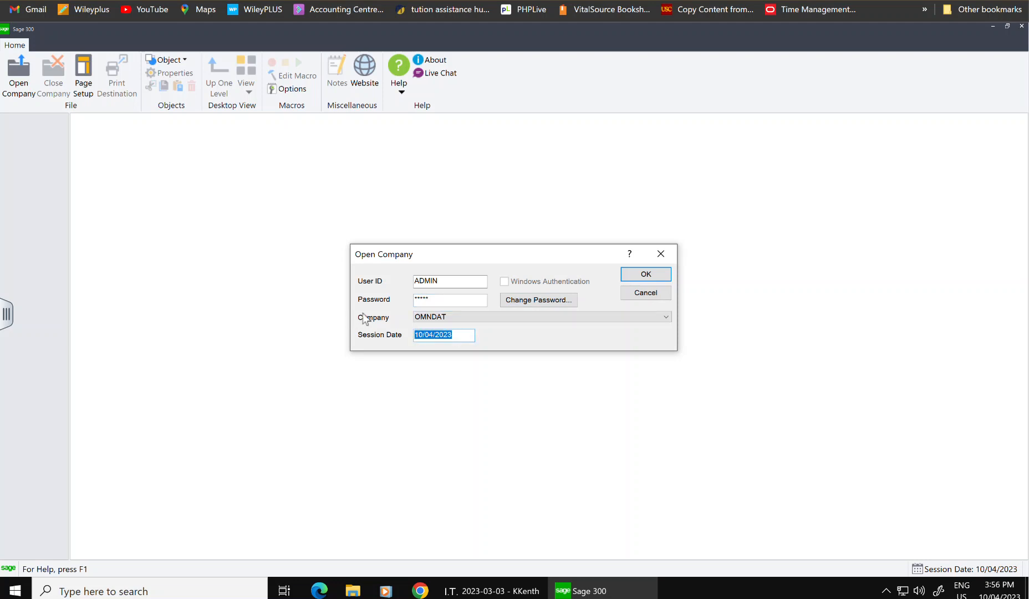
{"action": "type", "text": "28/02/2021"}
{"action": "left_click", "coordinate": [669, 274]}
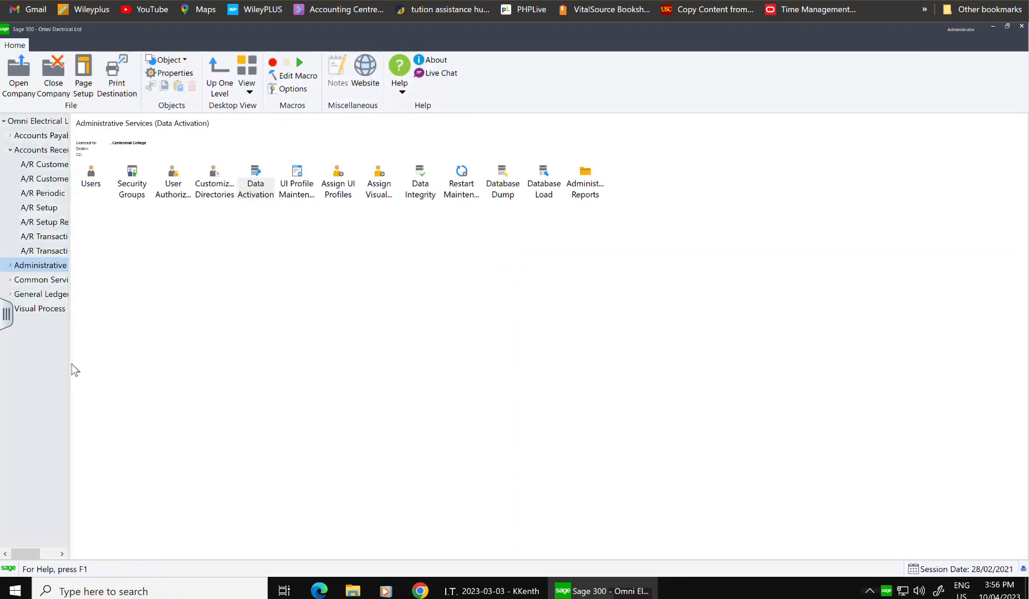
- Widen the navigation pane and show the A/R Transactions functions, selecting Adjustment Entry
{"action": "left_click_drag", "start_coordinate": [71, 356], "coordinate": [126, 349]}
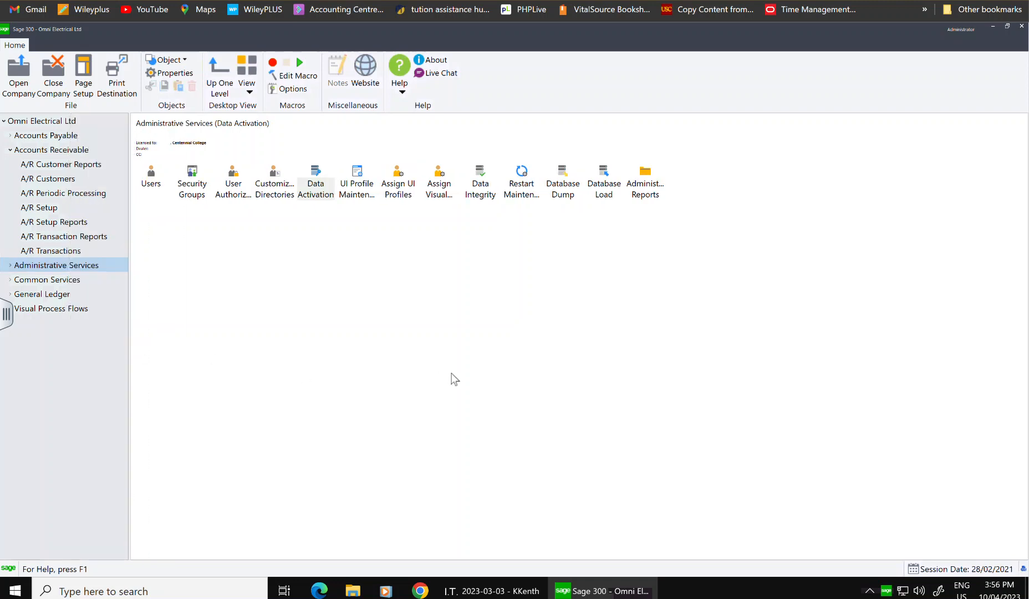
{"action": "left_click", "coordinate": [49, 252]}
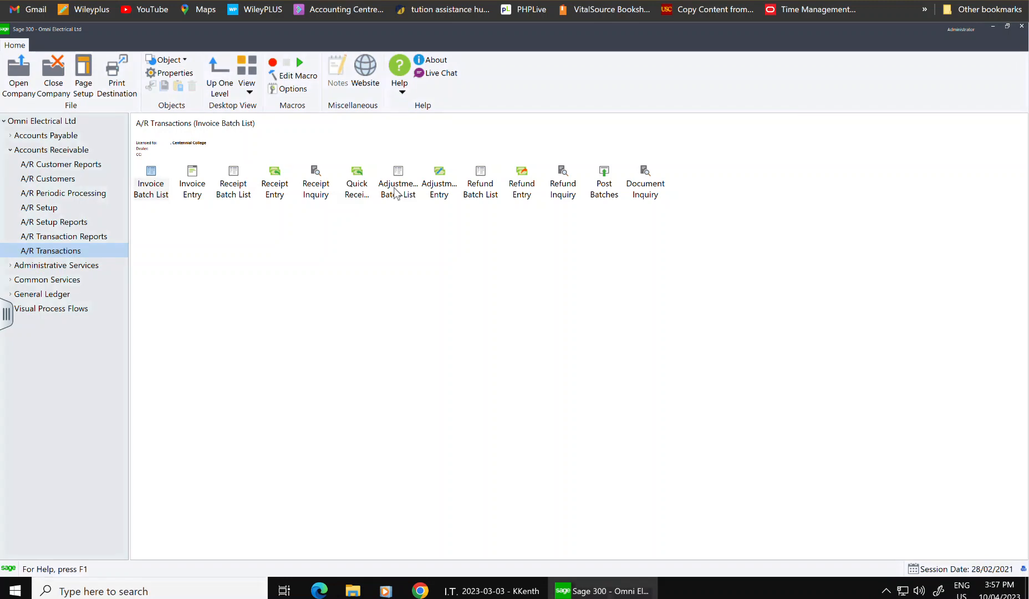
{"action": "left_click", "coordinate": [440, 190]}
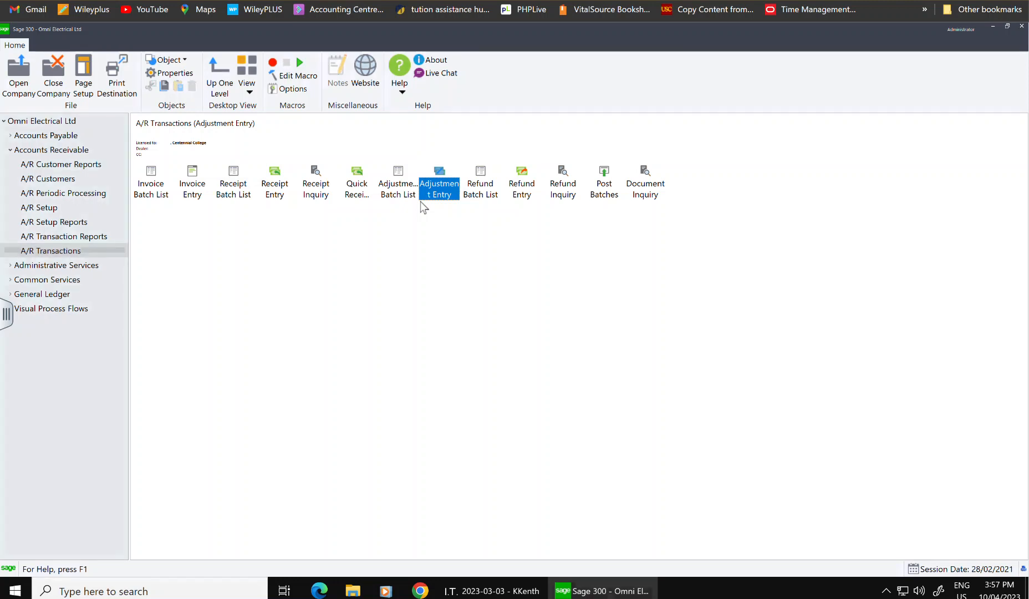
- Open the Adjustment Batch List and start a new adjustment batch dated 28/02/2021
{"action": "left_click", "coordinate": [400, 190]}
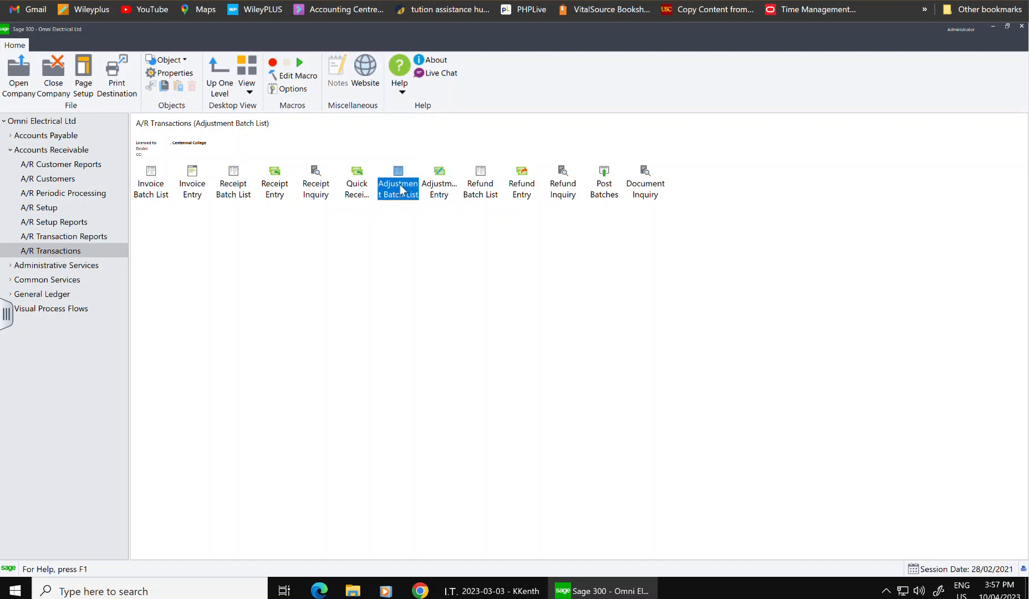
{"action": "left_click", "coordinate": [50, 253]}
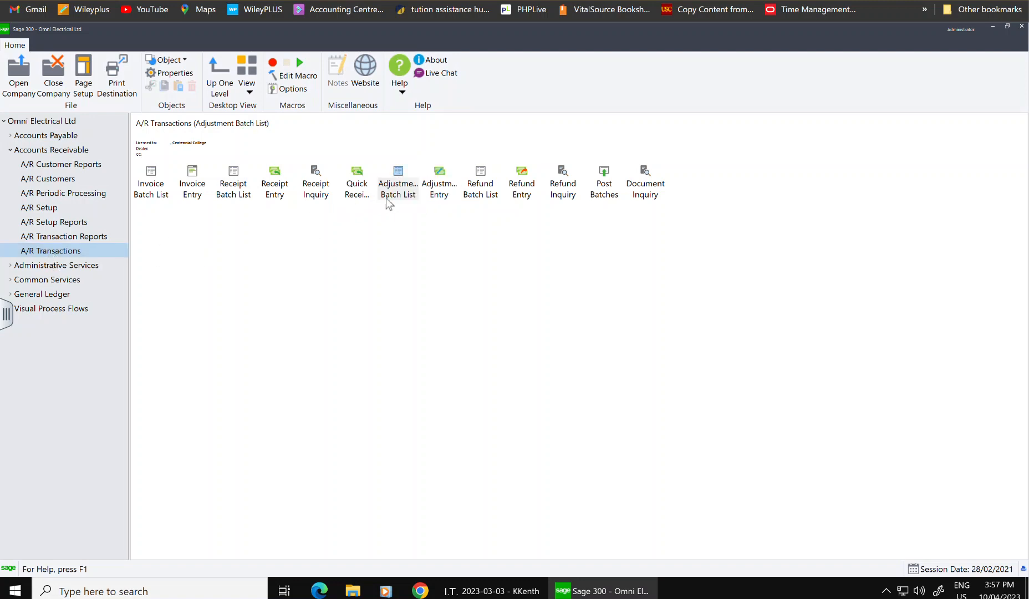
{"action": "left_click", "coordinate": [399, 183]}
{"action": "double_click", "coordinate": [397, 185]}
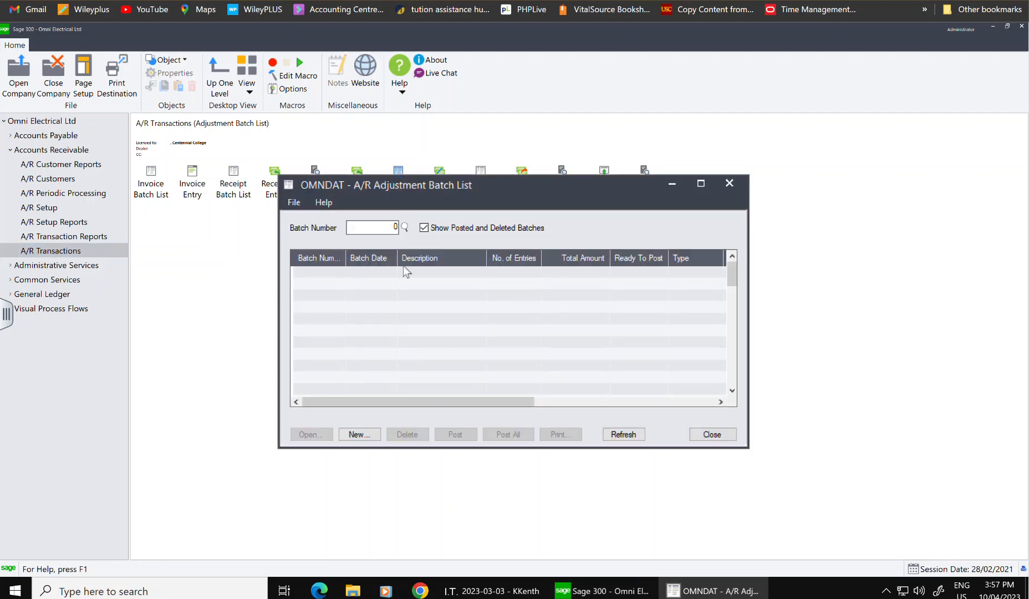
{"action": "left_click", "coordinate": [365, 437]}
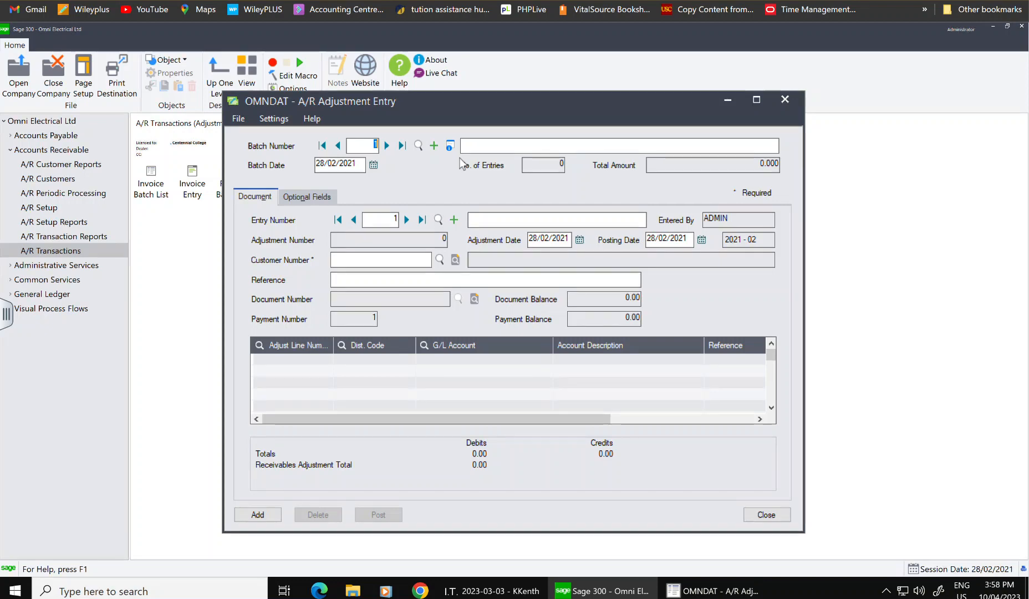
- Describe the batch as 'Adjustment in batch' and begin an accounts receivable entry description
{"action": "left_click", "coordinate": [488, 147]}
{"action": "type", "text": "Ad"}
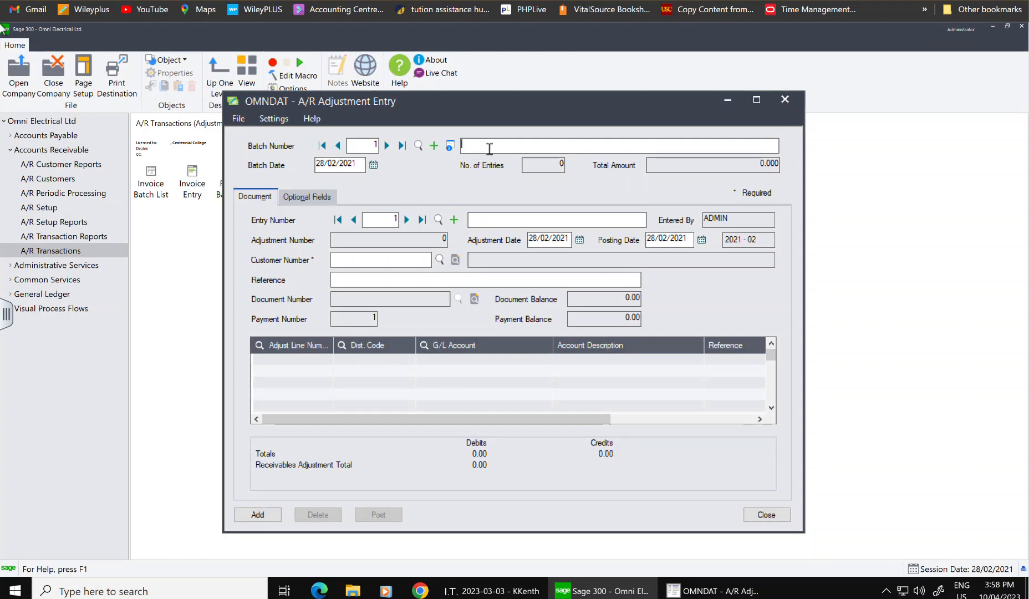
{"action": "type", "text": "justment in "}
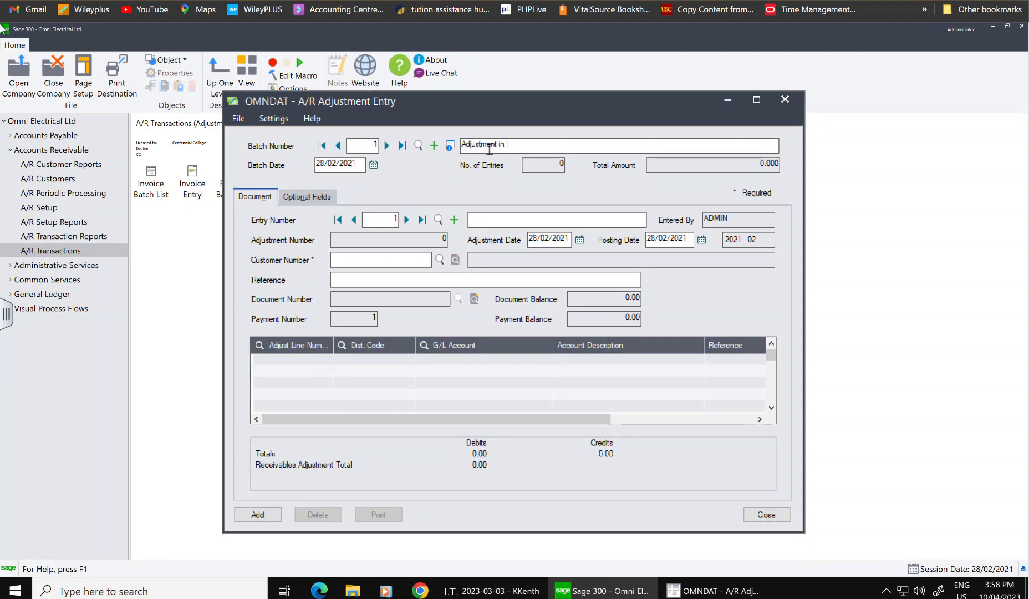
{"action": "type", "text": "batch"}
{"action": "left_click", "coordinate": [541, 222]}
{"action": "type", "text": "Acconts REce"}
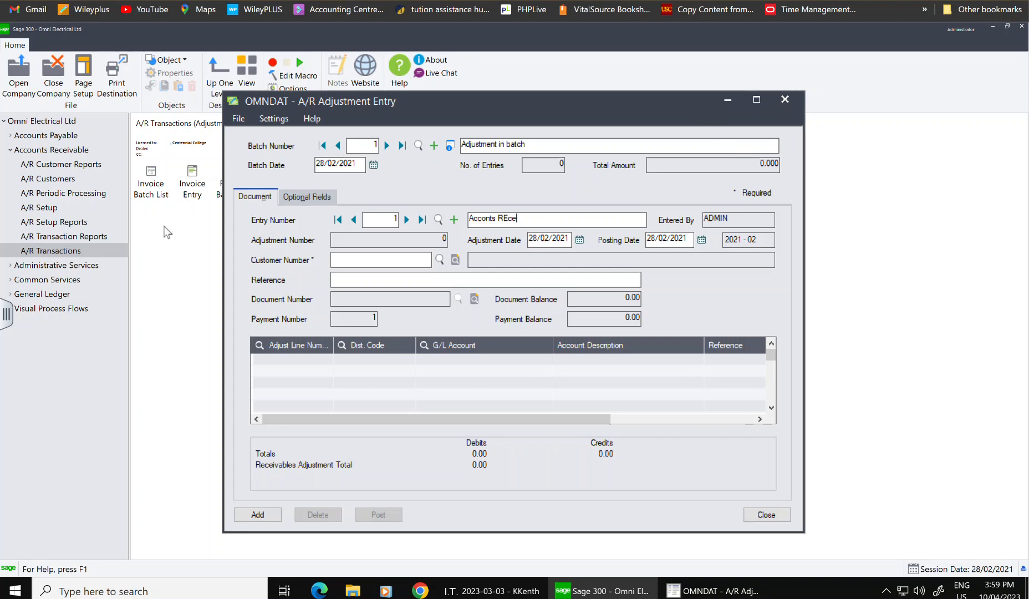
{"action": "key", "text": "BackSpace"}
{"action": "key", "text": "BackSpace"}
{"action": "key", "text": "BackSpace"}
{"action": "key", "text": "BackSpace"}
{"action": "key", "text": "BackSpace"}
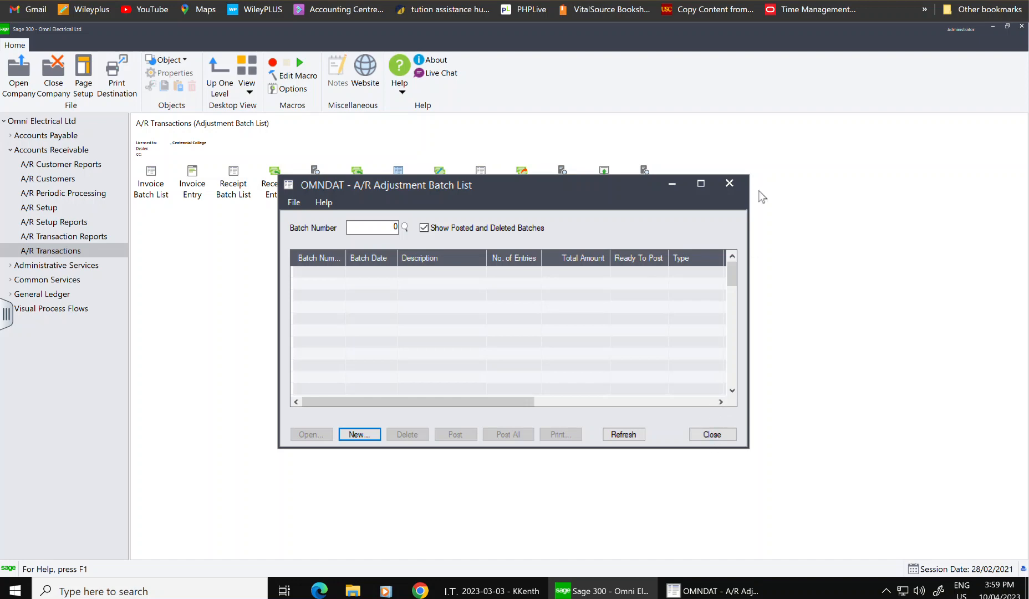
- Discard the unfinished entry, close the adjustment windows, and open A/R Customer Inquiry
{"action": "left_click", "coordinate": [700, 589]}
{"action": "left_click", "coordinate": [782, 102]}
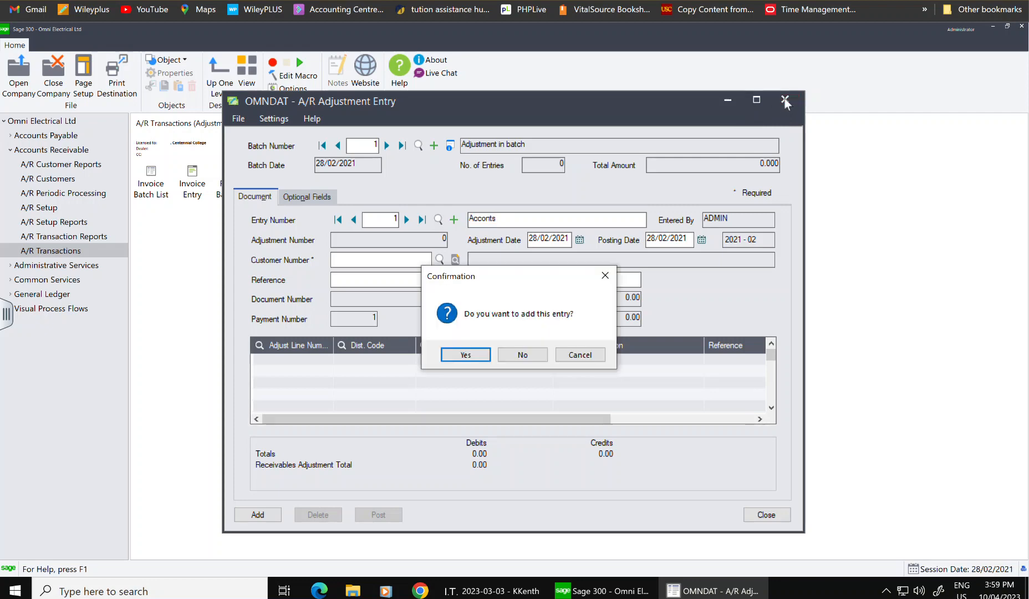
{"action": "left_click", "coordinate": [526, 353]}
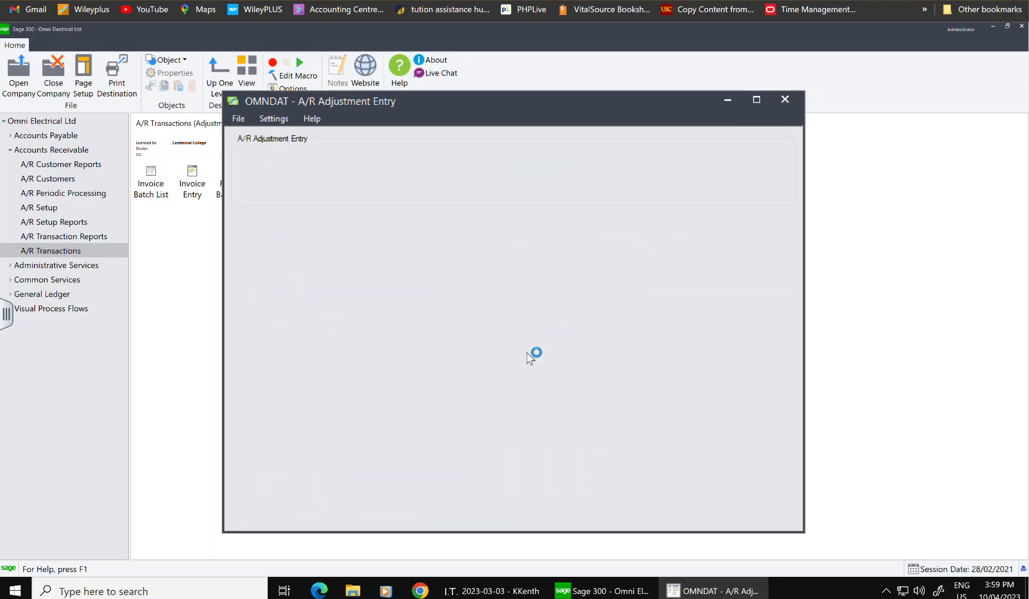
{"action": "left_click", "coordinate": [730, 185]}
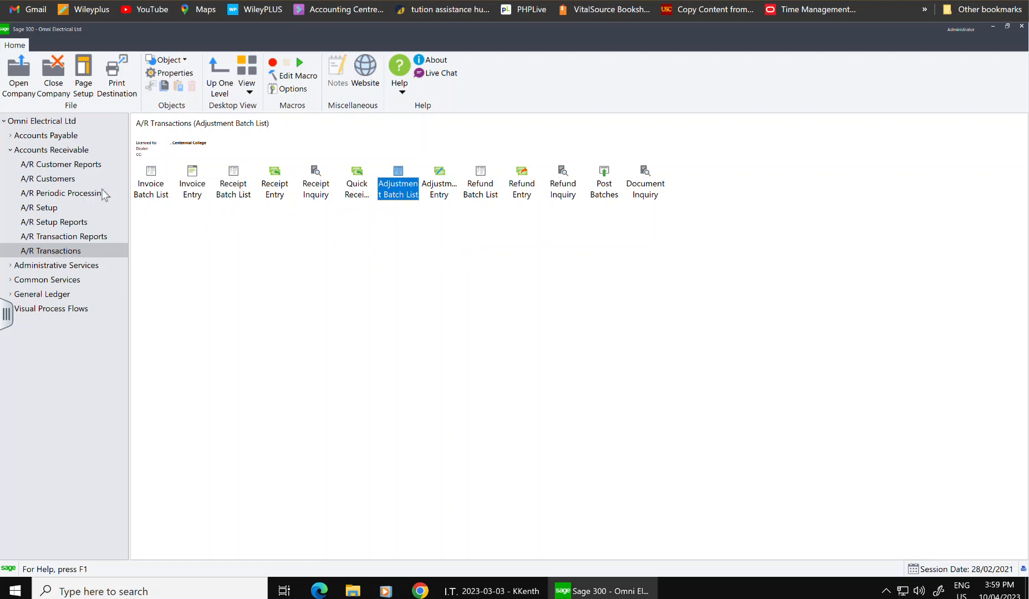
{"action": "left_click", "coordinate": [49, 182]}
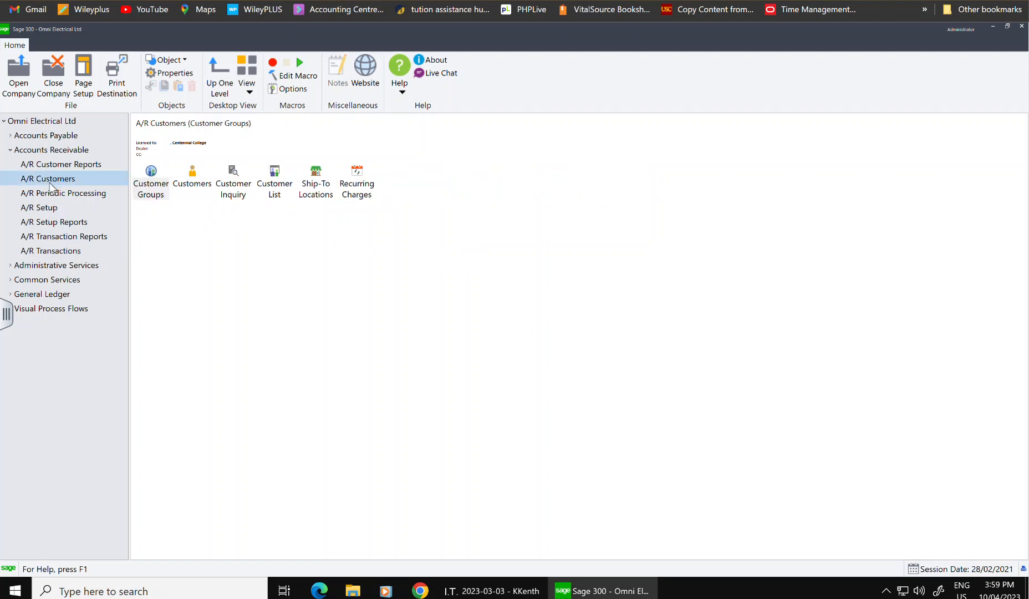
{"action": "double_click", "coordinate": [233, 183]}
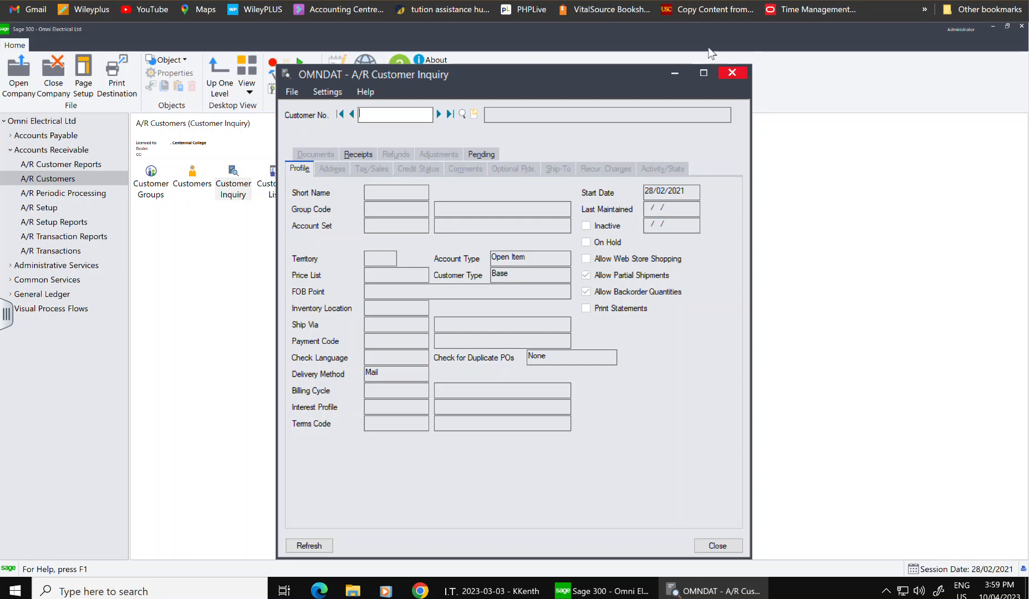
{"action": "left_click", "coordinate": [732, 74]}
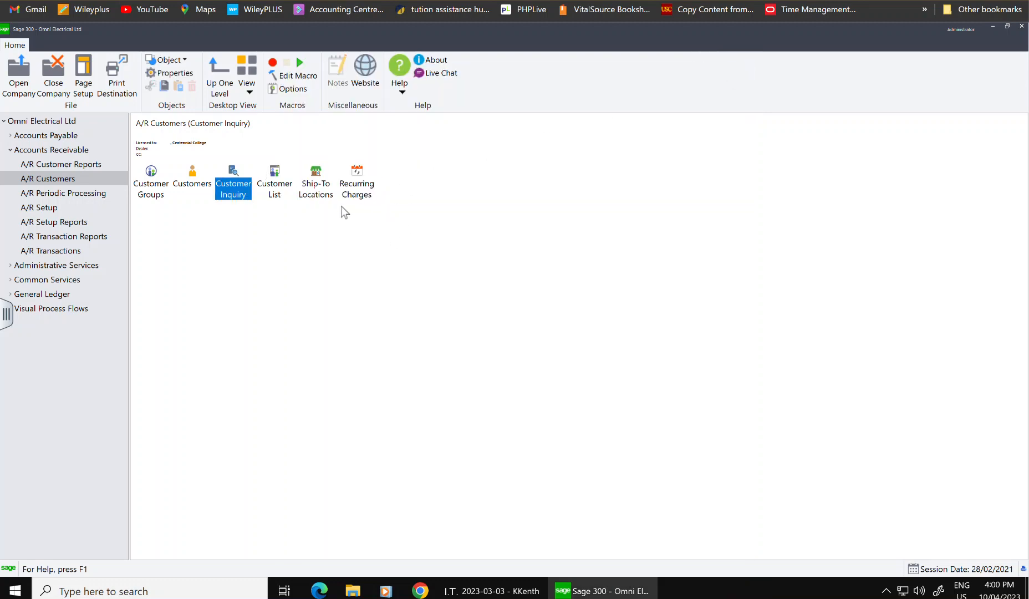
{"action": "left_click", "coordinate": [62, 251]}
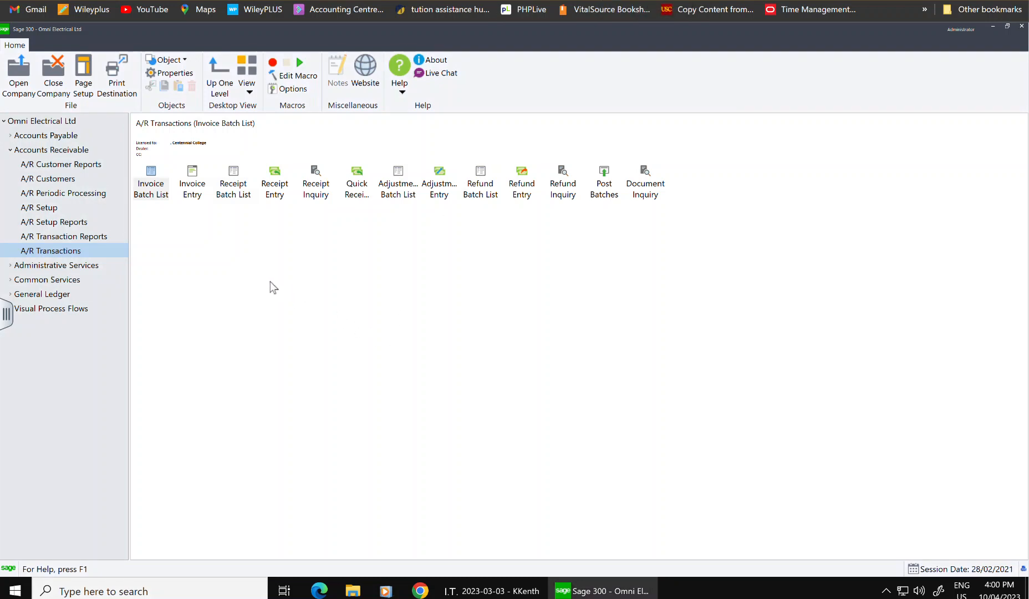
{"action": "left_click", "coordinate": [50, 166]}
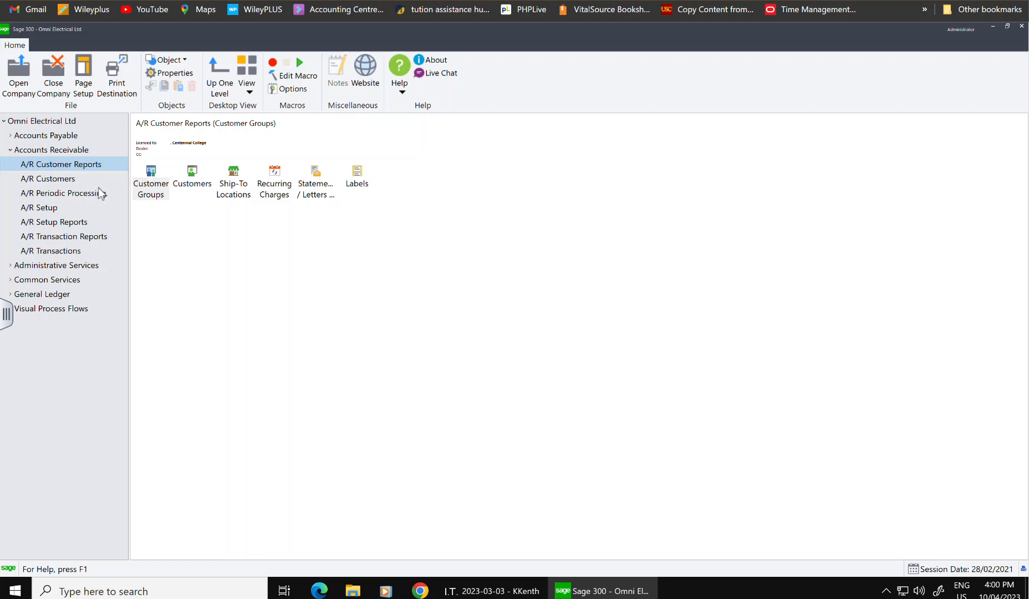
{"action": "left_click", "coordinate": [55, 180]}
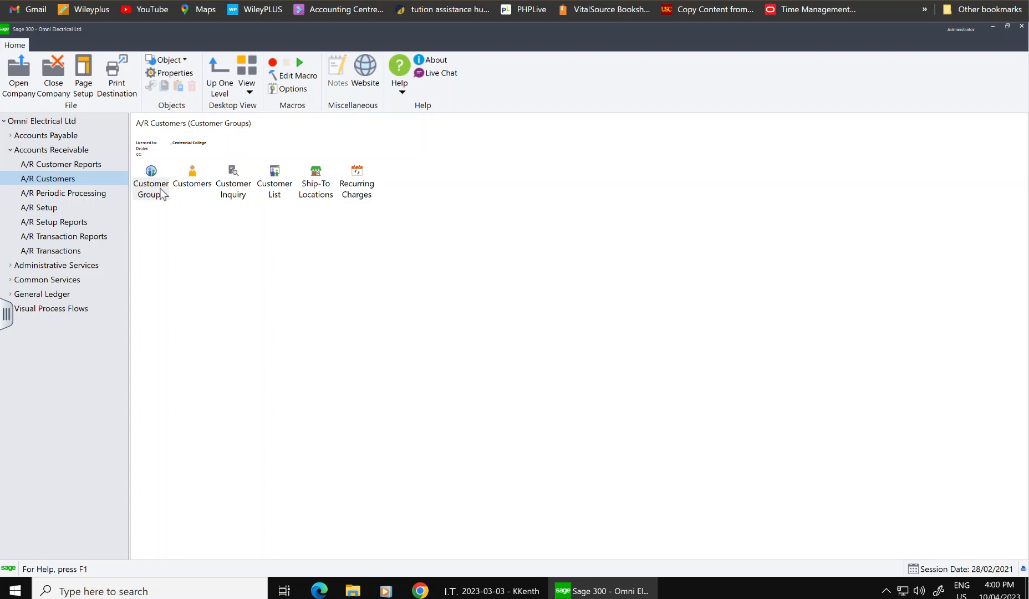
{"action": "double_click", "coordinate": [244, 187]}
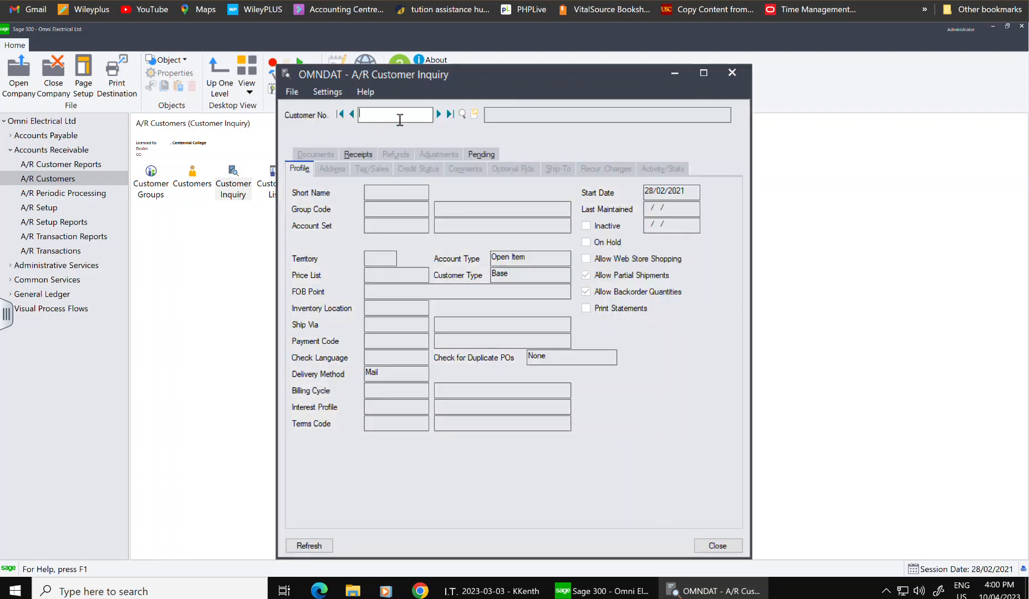
- Load the US MEtal customer into the Customer Inquiry
{"action": "left_click", "coordinate": [464, 114]}
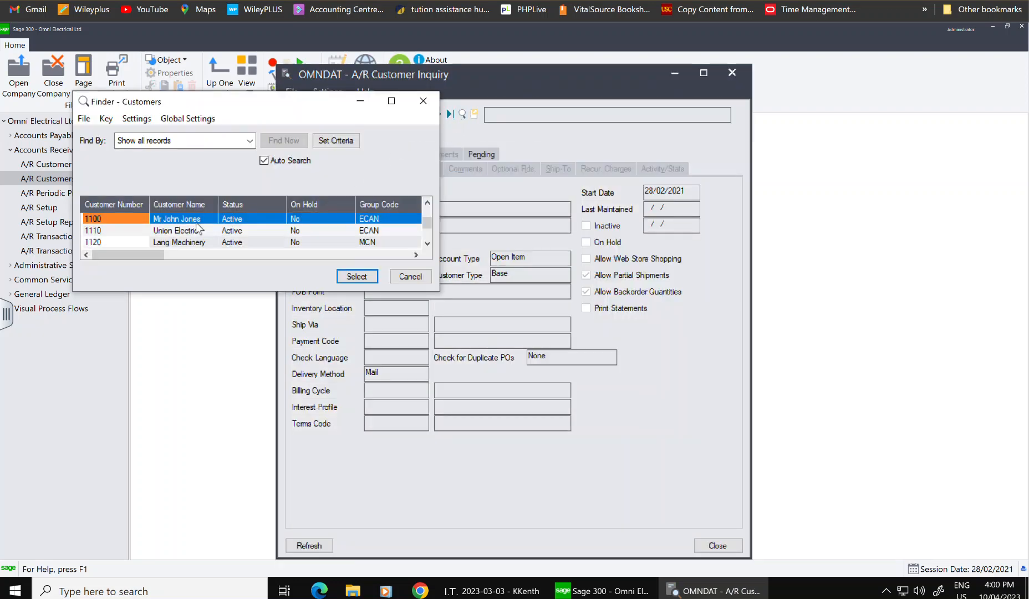
{"action": "key", "text": "Down"}
{"action": "key", "text": "Down"}
{"action": "key", "text": "Down"}
{"action": "key", "text": "Down"}
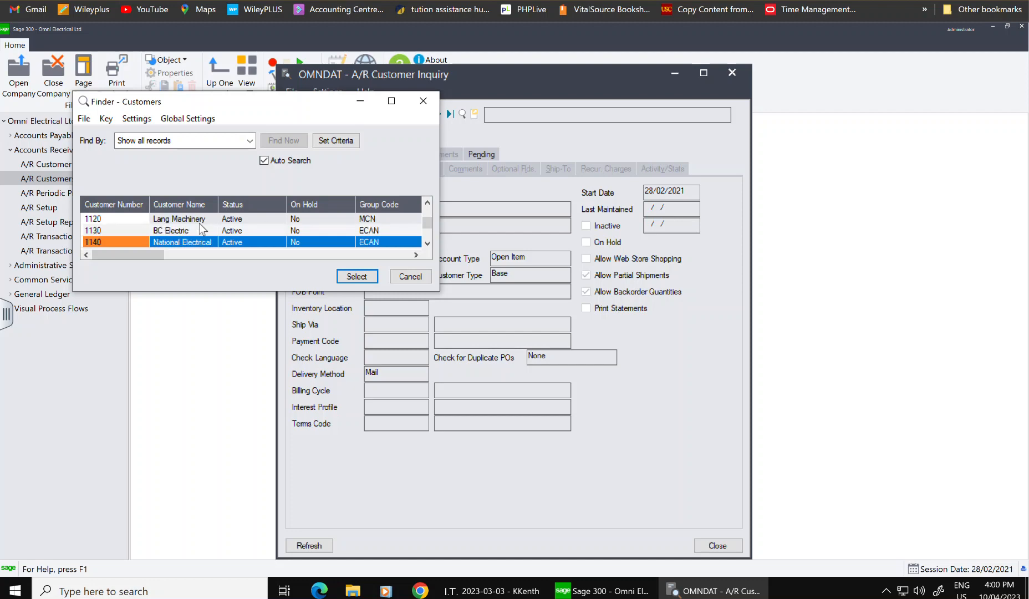
{"action": "key", "text": "Down"}
{"action": "key", "text": "Down"}
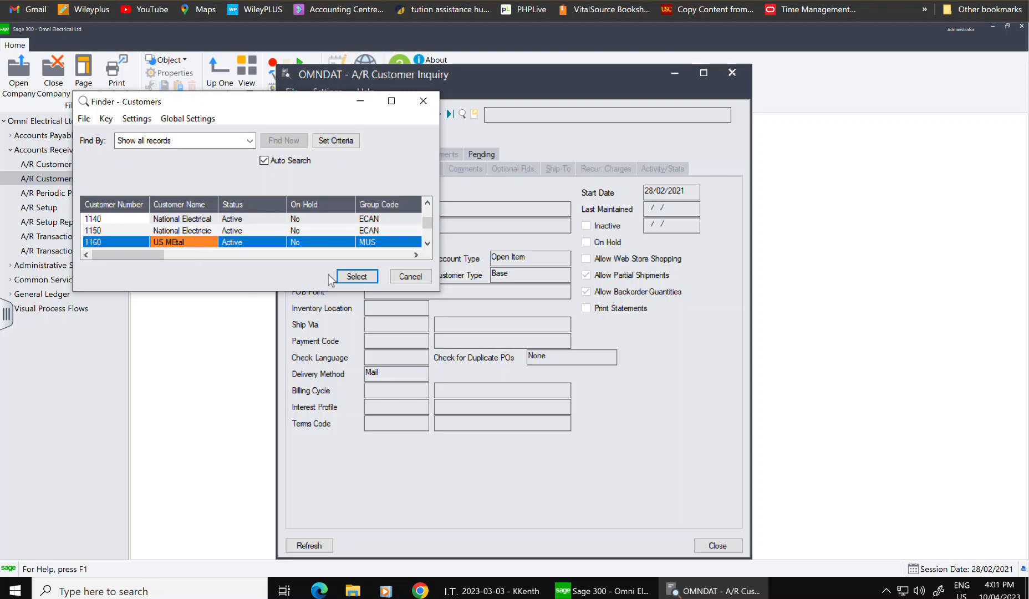
{"action": "left_click", "coordinate": [357, 277]}
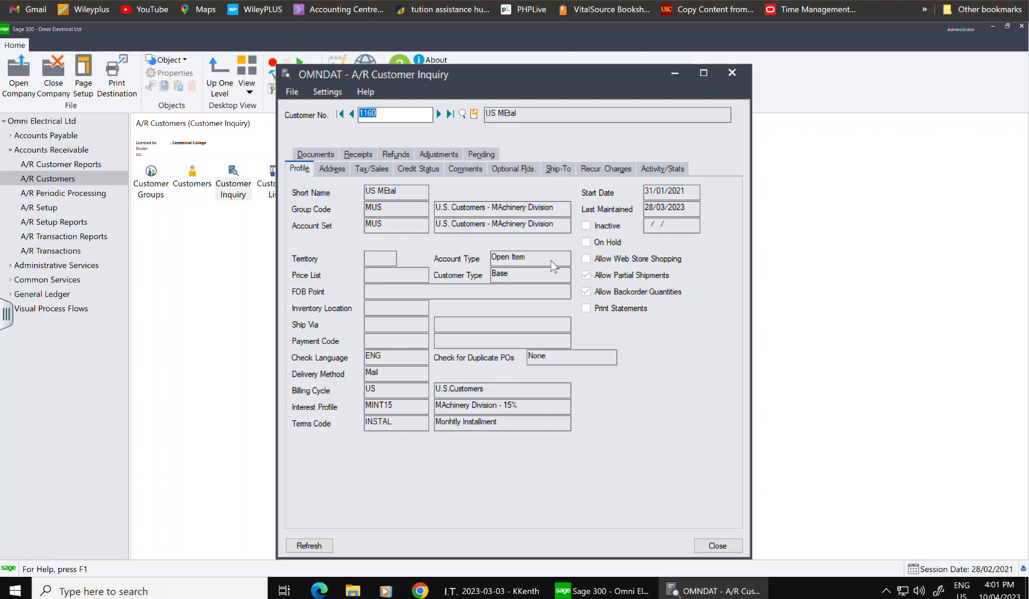
- Review the customer's credit status and adjustments, then close the inquiry window
{"action": "left_click", "coordinate": [418, 168]}
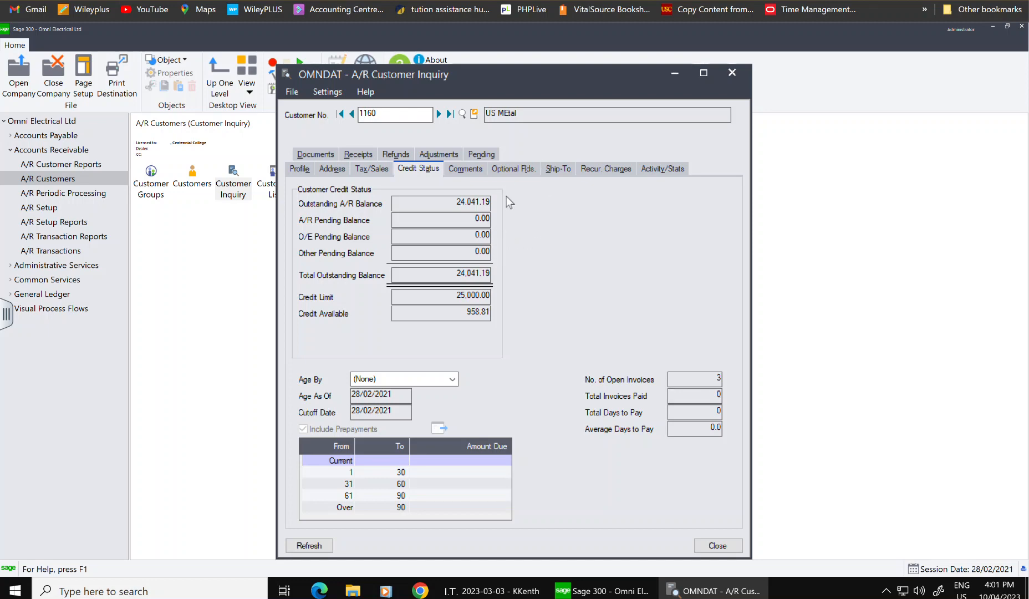
{"action": "left_click", "coordinate": [432, 154]}
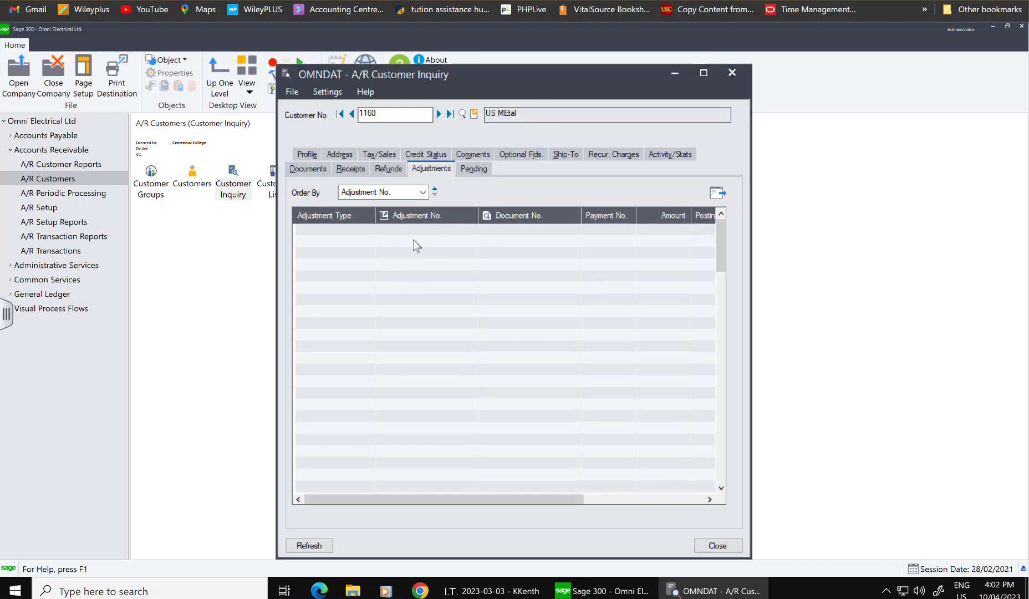
{"action": "left_click", "coordinate": [427, 153]}
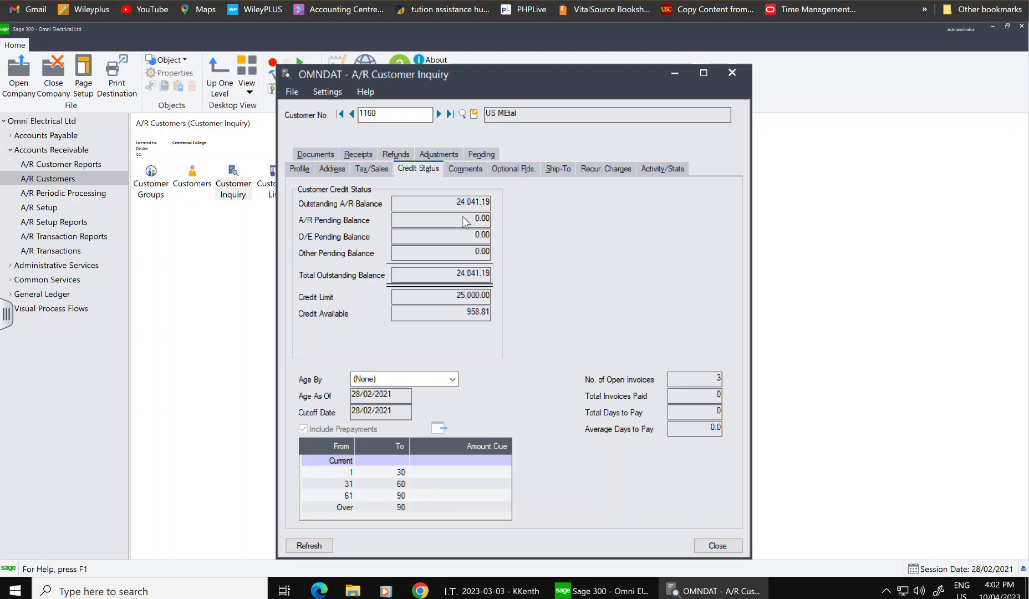
{"action": "left_click", "coordinate": [732, 74]}
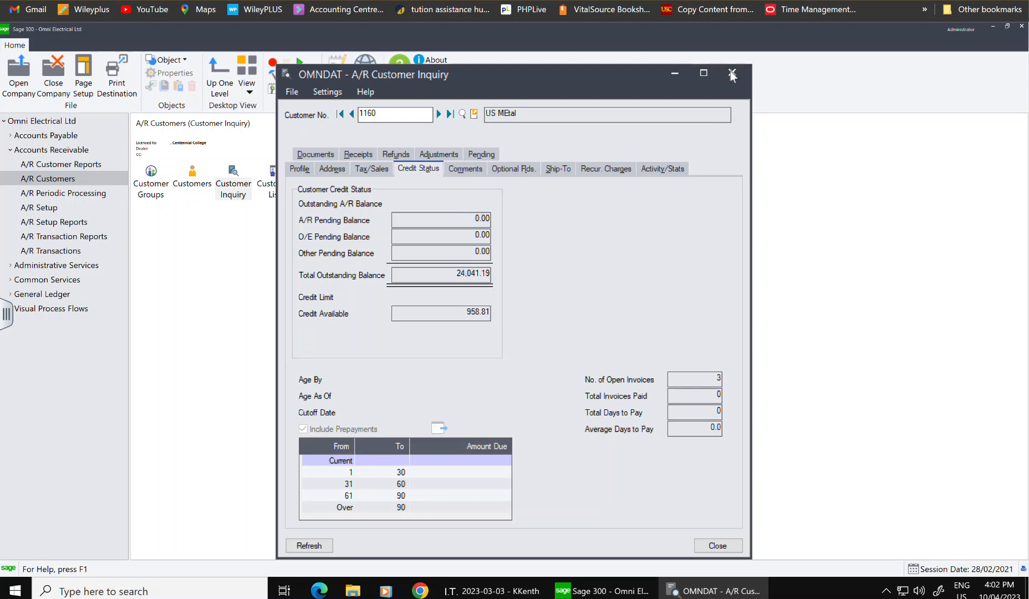
- Open adjustment batch 1 from the A/R Adjustment Batch List for editing
{"action": "left_click", "coordinate": [65, 255]}
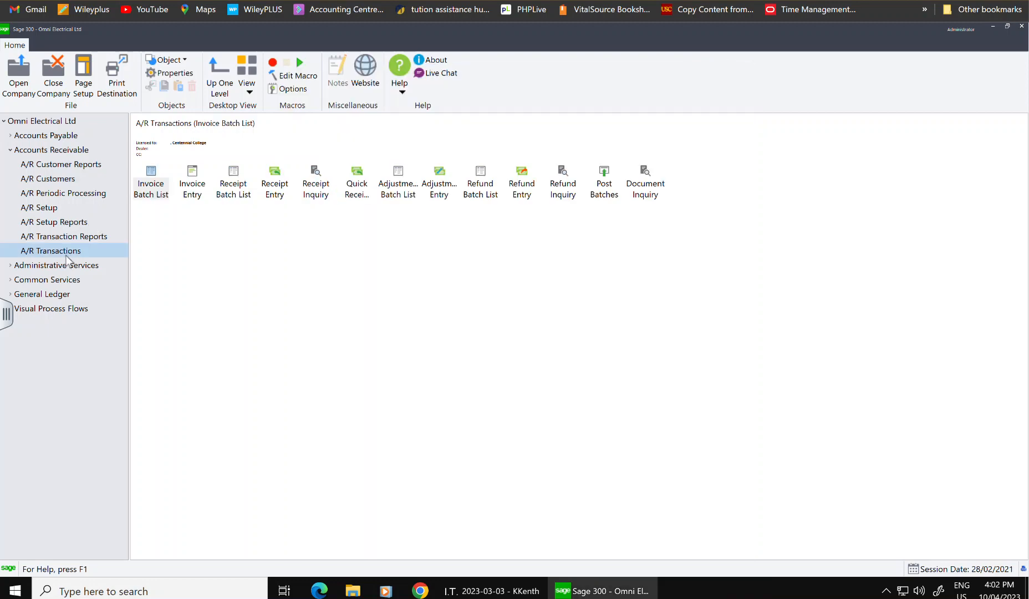
{"action": "double_click", "coordinate": [399, 187]}
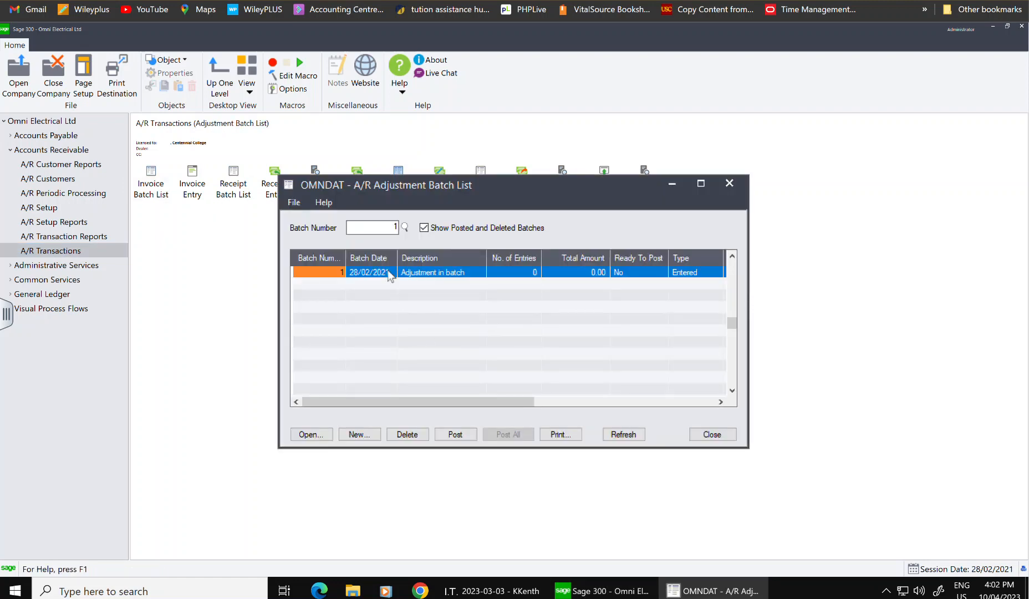
{"action": "double_click", "coordinate": [390, 272]}
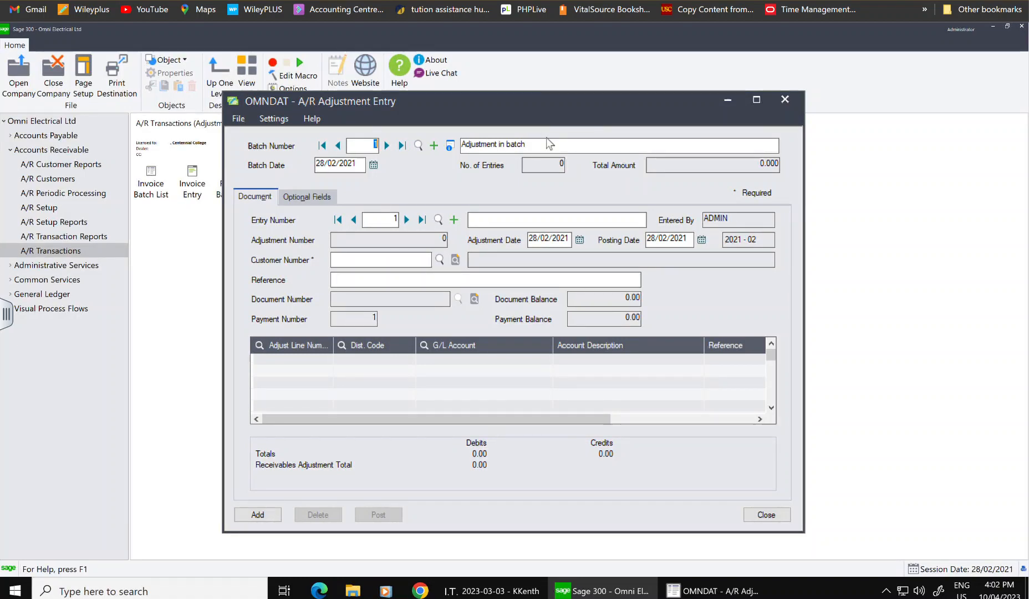
- Change the batch description from 'Adjustment in batch' to 'Adjustment - February 2023'
{"action": "left_click_drag", "start_coordinate": [543, 148], "coordinate": [500, 145]}
{"action": "key", "text": "BackSpace"}
{"action": "type", "text": "February 2023"}
{"action": "left_click", "coordinate": [499, 145]}
{"action": "type", "text": "-"}
- Enter 'Adjustment to US Metal Invoice' as entry 1's description, fixing the typos
{"action": "type", "text": "A"}
{"action": "type", "text": "djustmnet"}
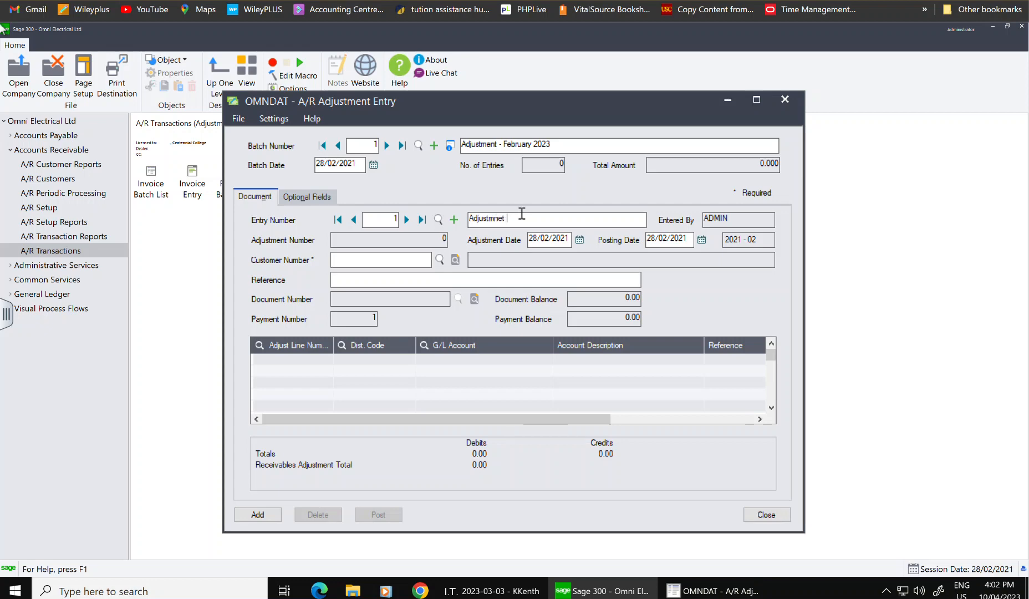
{"action": "key", "text": "BackSpace"}
{"action": "key", "text": "BackSpace"}
{"action": "key", "text": "BackSpace"}
{"action": "key", "text": "BackSpace"}
{"action": "type", "text": "enth"}
{"action": "key", "text": "BackSpace"}
{"action": "type", "text": "to U"}
{"action": "type", "text": "n"}
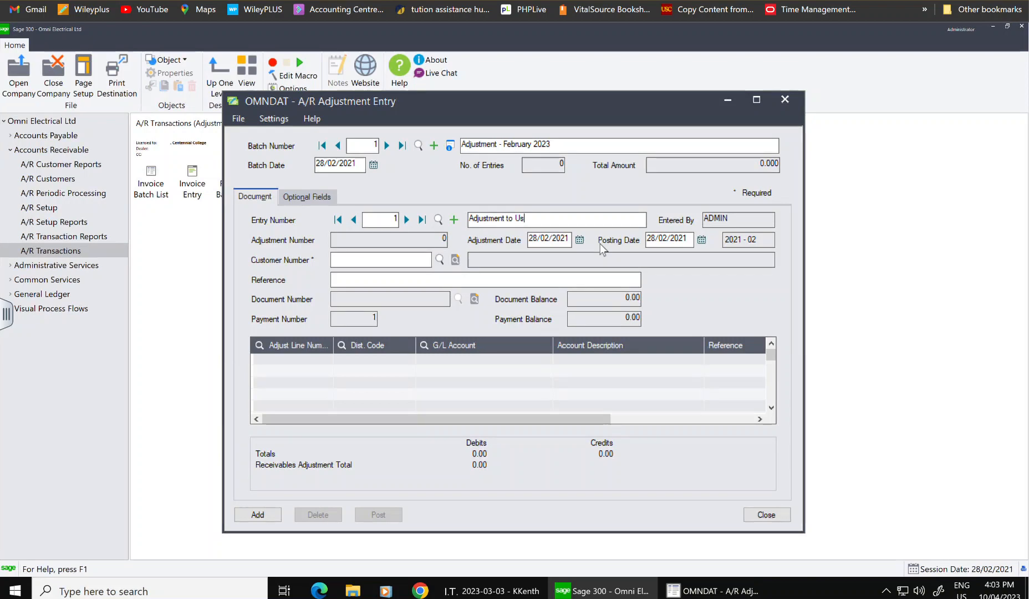
{"action": "key", "text": "BackSpace"}
{"action": "type", "text": "S MEtla Inc"}
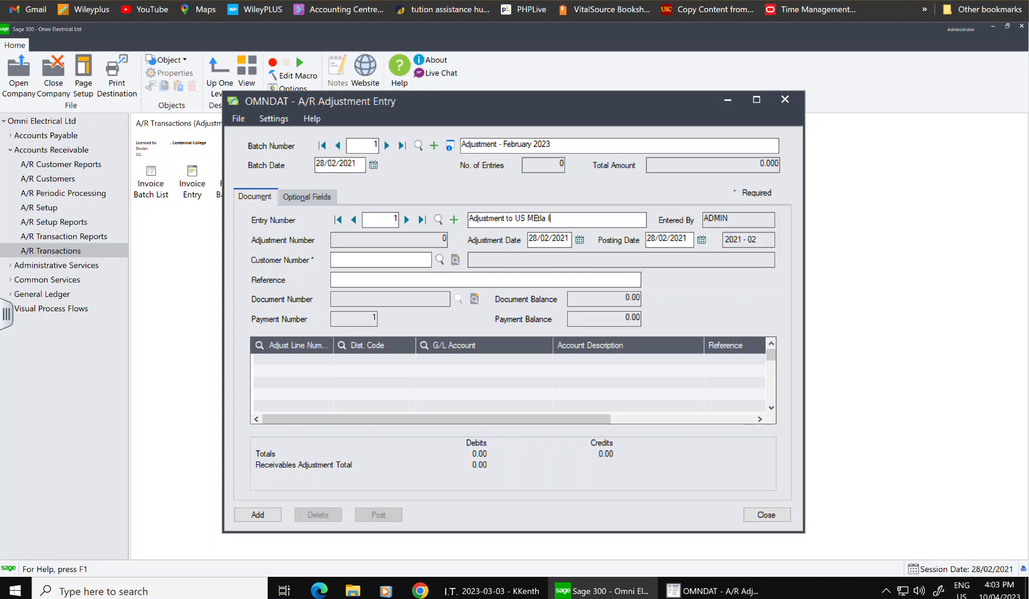
{"action": "key", "text": "BackSpace"}
{"action": "key", "text": "BackSpace"}
{"action": "key", "text": "BackSpace"}
{"action": "key", "text": "BackSpace"}
{"action": "type", "text": "etal Invoice"}
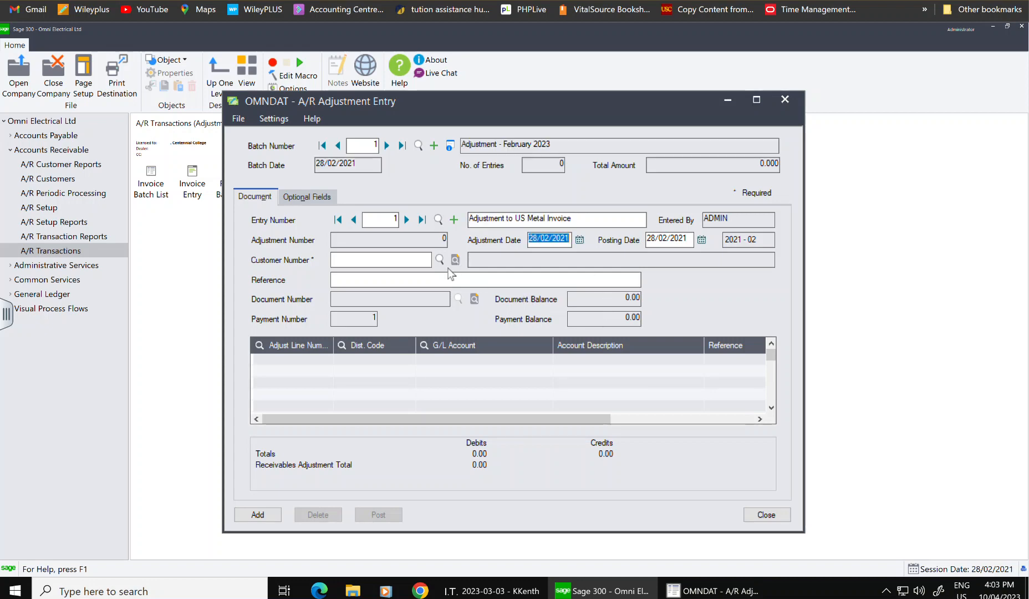
{"action": "left_click", "coordinate": [533, 244]}
- Select the US MEtal customer via the finder and enter reference 'Adjustment to honour Qutoed Price'
{"action": "left_click", "coordinate": [439, 259]}
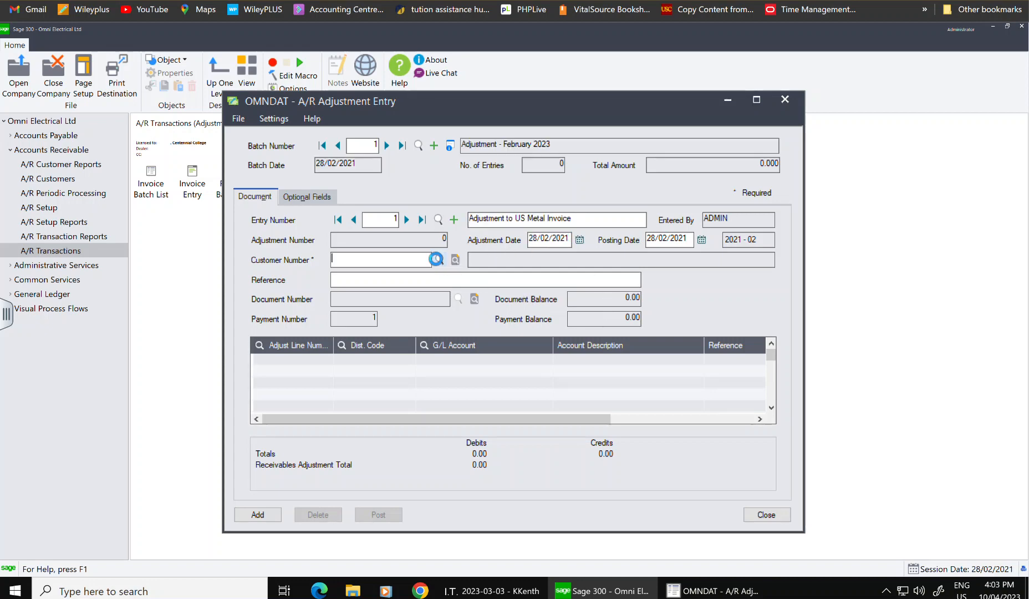
{"action": "key", "text": "Down"}
{"action": "key", "text": "Down"}
{"action": "key", "text": "Down"}
{"action": "key", "text": "Down"}
{"action": "key", "text": "Down"}
{"action": "key", "text": "Down"}
{"action": "key", "text": "Down"}
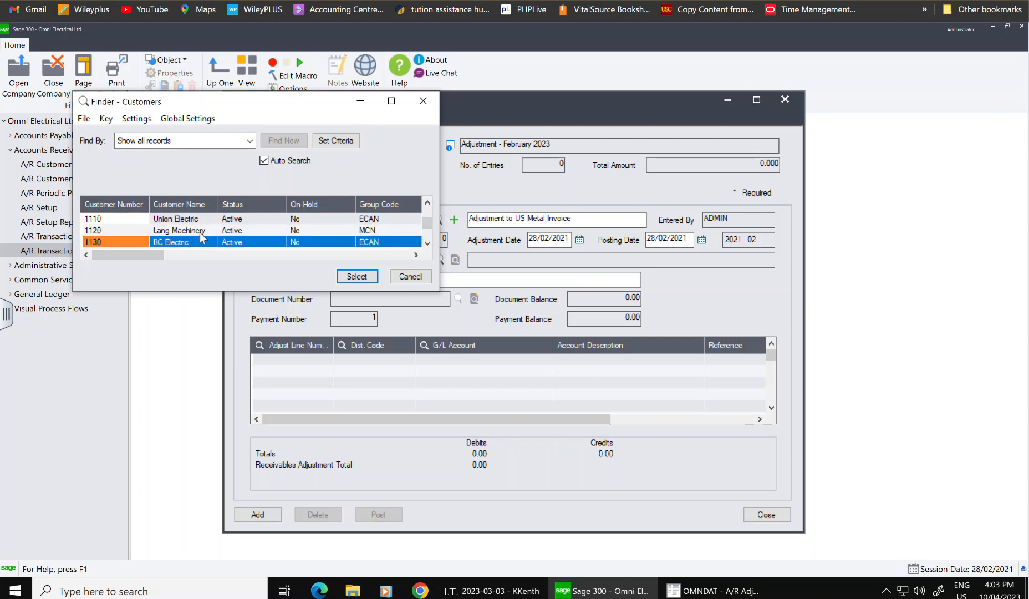
{"action": "left_click", "coordinate": [199, 231]}
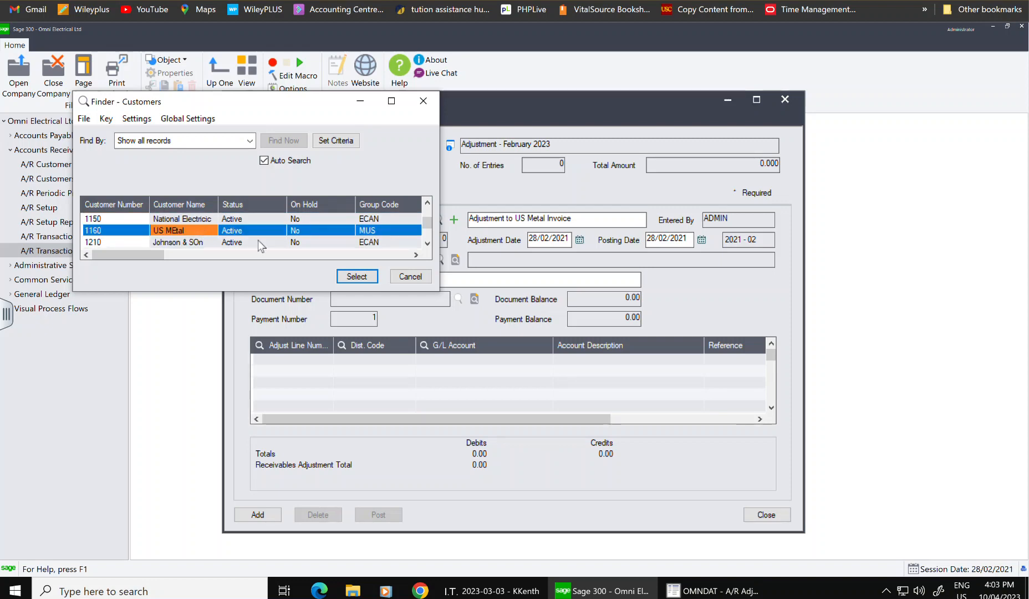
{"action": "left_click", "coordinate": [357, 276]}
{"action": "left_click", "coordinate": [359, 279]}
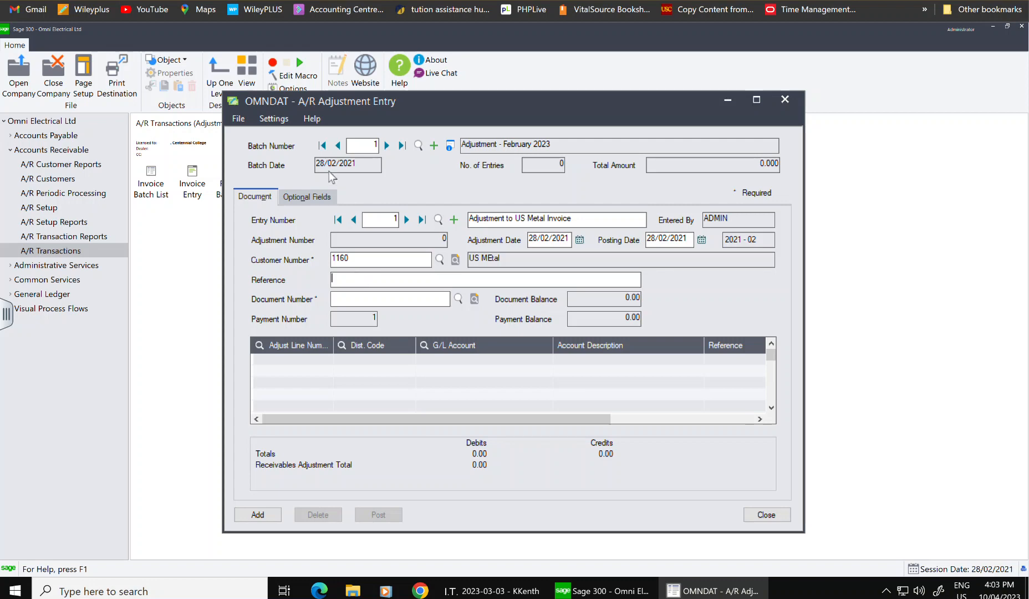
{"action": "type", "text": "Adjustment to honour Qu"}
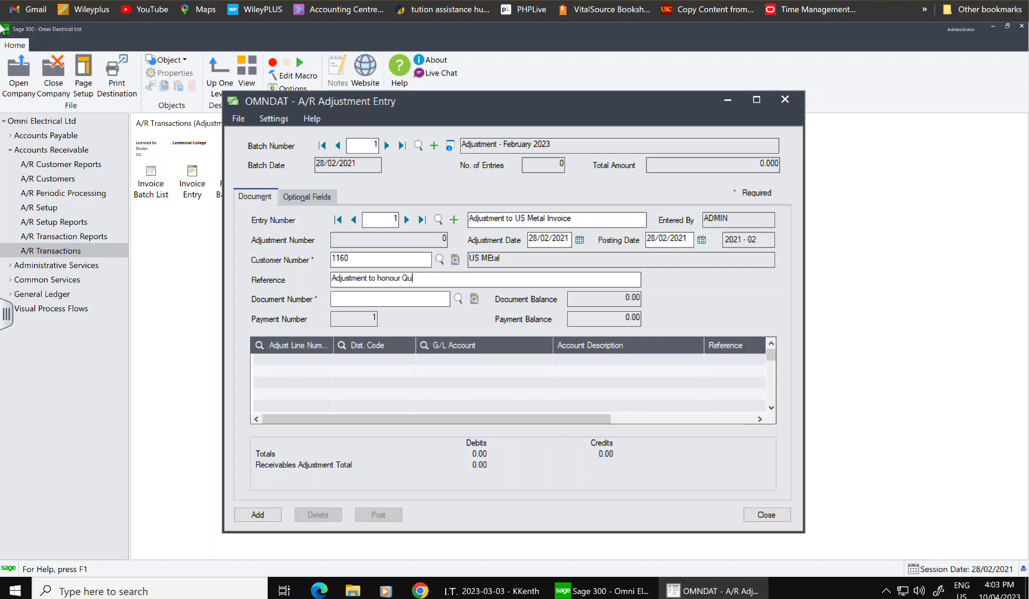
{"action": "type", "text": "toed Price"}
- Apply document 1017 payment 2 to entry 1, showing 14,150.00 document and 3,537.50 payment balances
{"action": "left_click", "coordinate": [458, 298]}
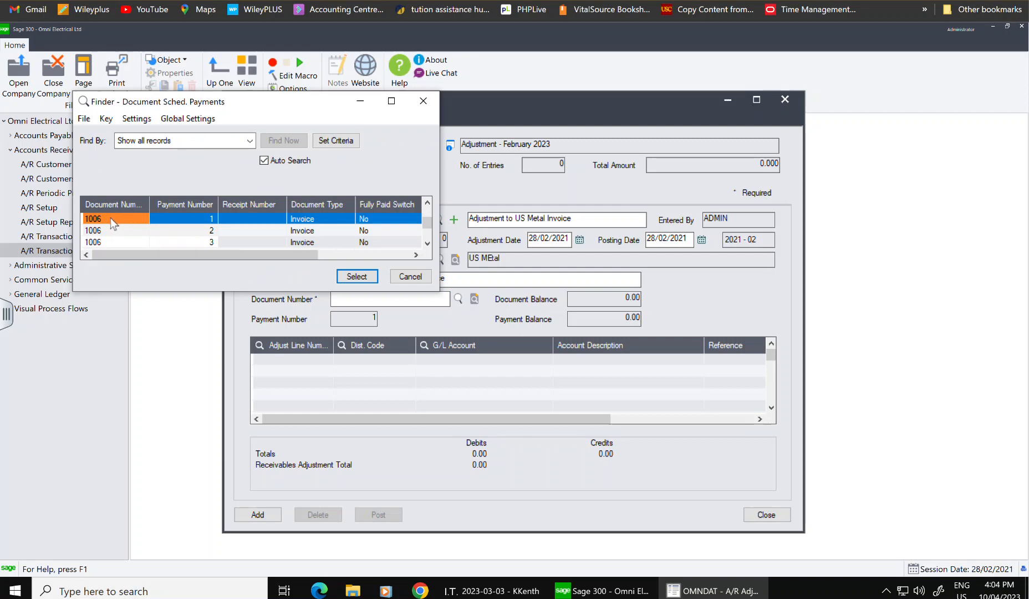
{"action": "key", "text": "Down"}
{"action": "key", "text": "Down"}
{"action": "key", "text": "Down"}
{"action": "key", "text": "Down"}
{"action": "key", "text": "Down"}
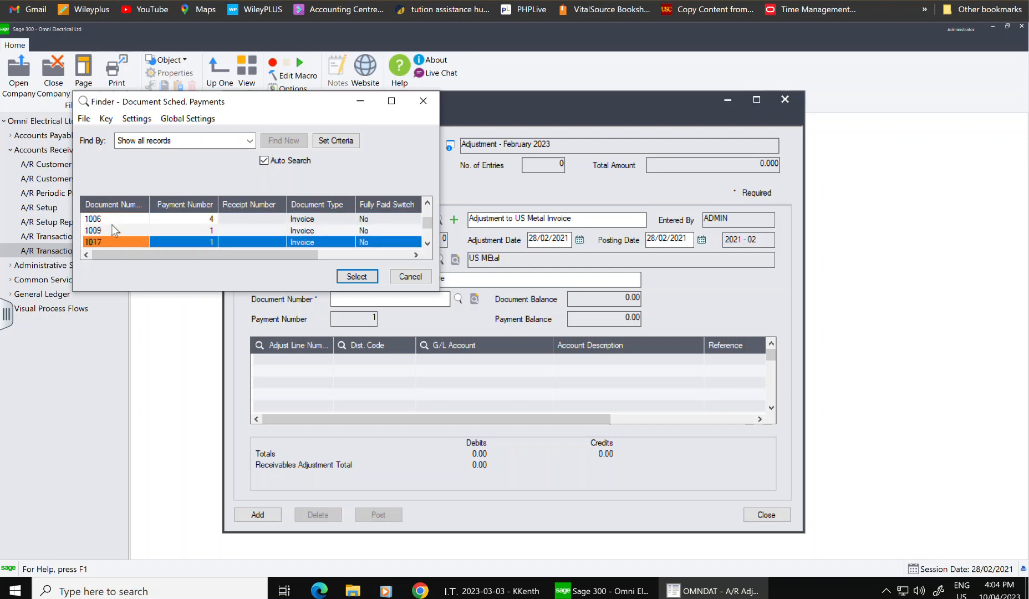
{"action": "key", "text": "Down"}
{"action": "double_click", "coordinate": [92, 241]}
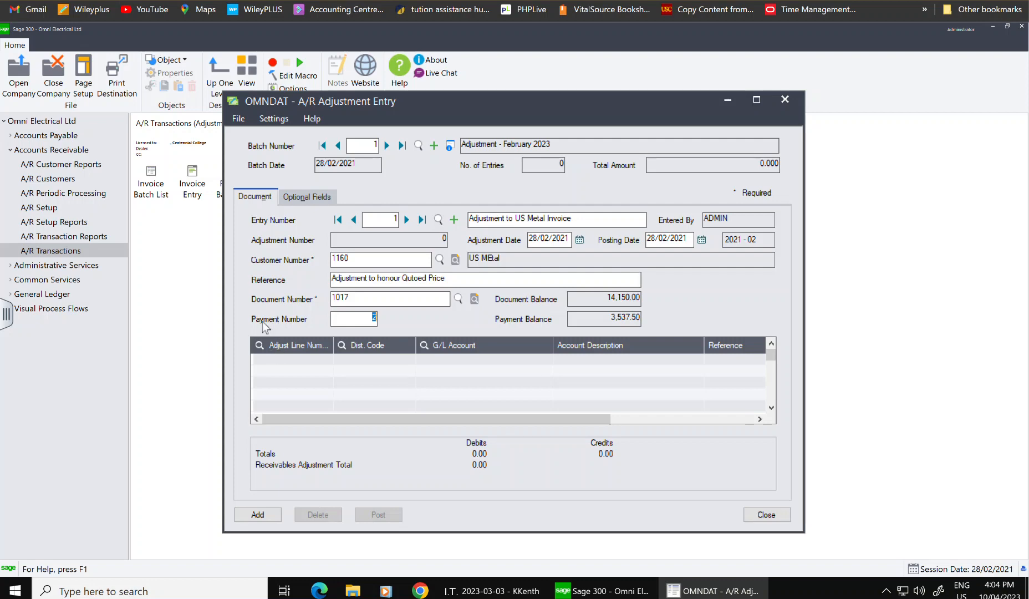
- Assign G/L account 4500-100 Sales to the adjustment's first detail line
{"action": "left_click", "coordinate": [303, 361]}
{"action": "left_click", "coordinate": [305, 359]}
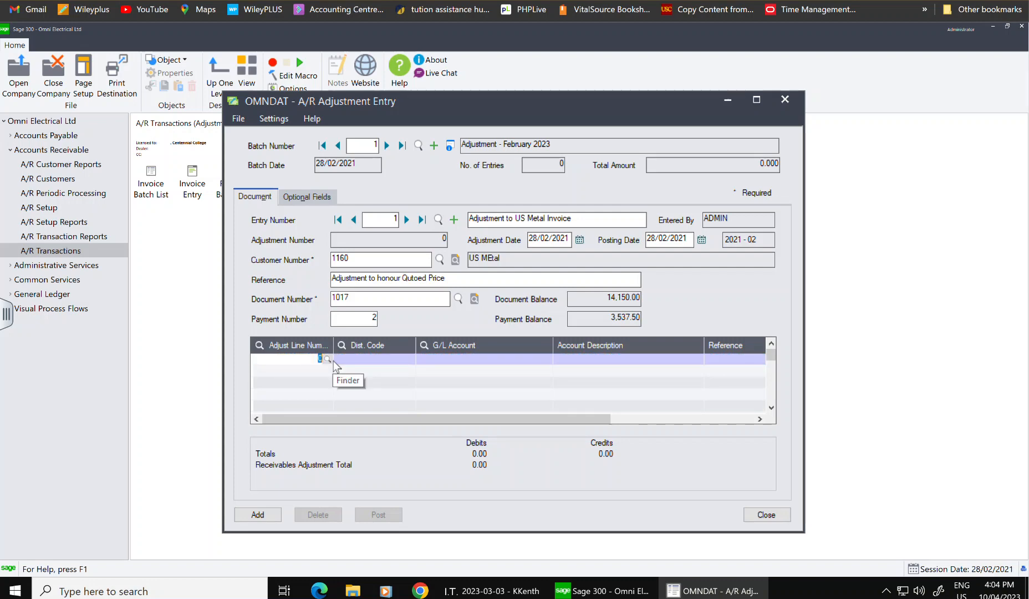
{"action": "left_click", "coordinate": [432, 360]}
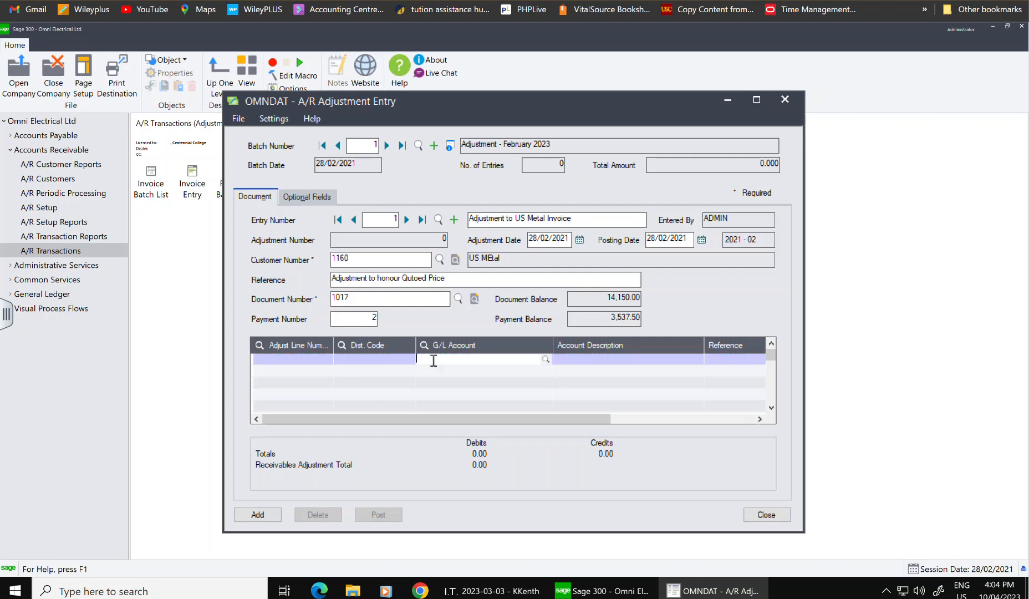
{"action": "left_click", "coordinate": [544, 357]}
{"action": "scroll", "coordinate": [165, 225], "scroll_direction": "down", "scroll_amount": 3}
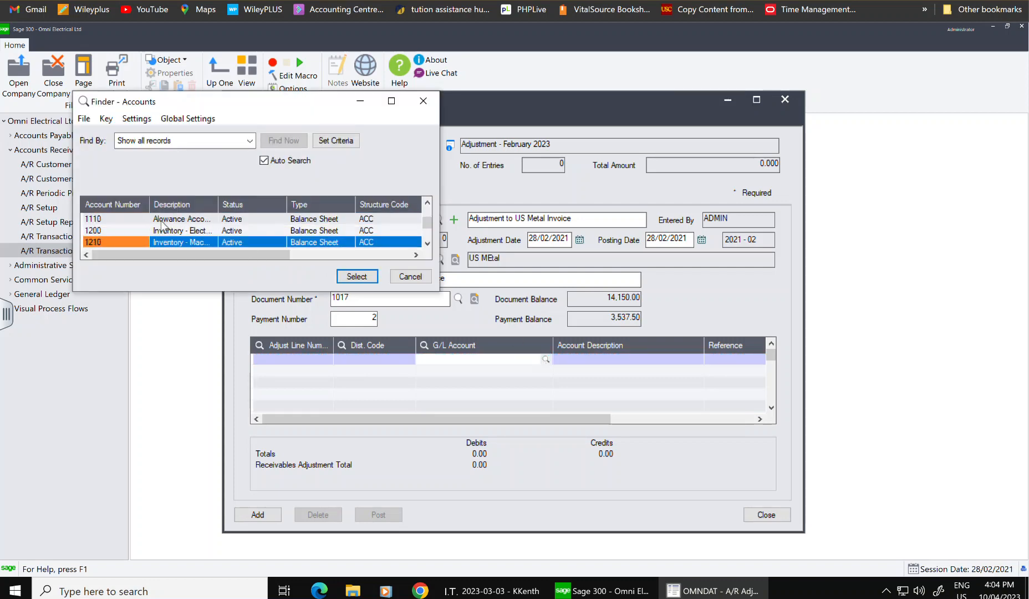
{"action": "scroll", "coordinate": [162, 225], "scroll_direction": "down", "scroll_amount": 8}
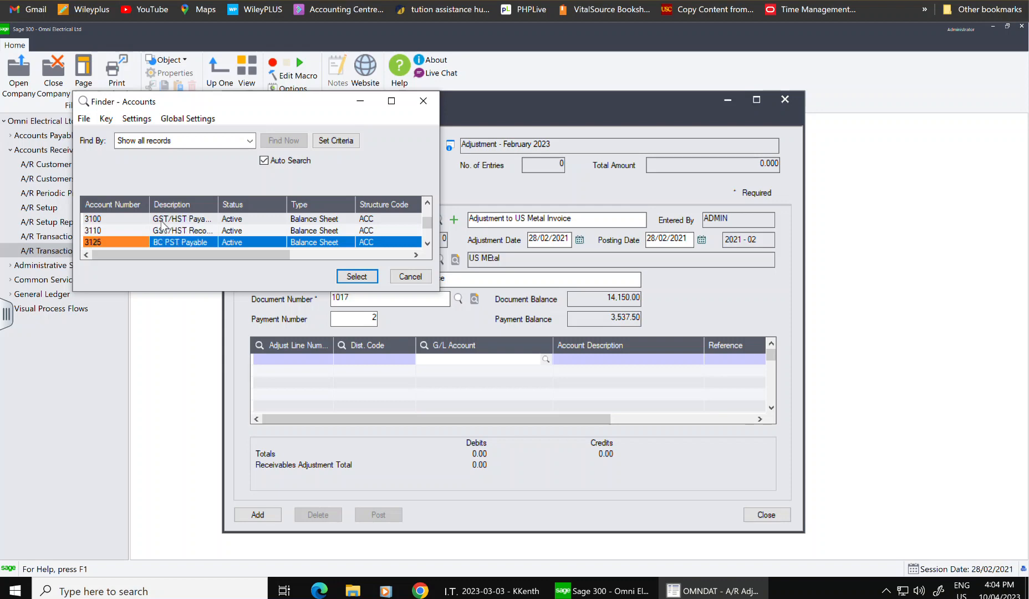
{"action": "scroll", "coordinate": [162, 224], "scroll_direction": "down", "scroll_amount": 2}
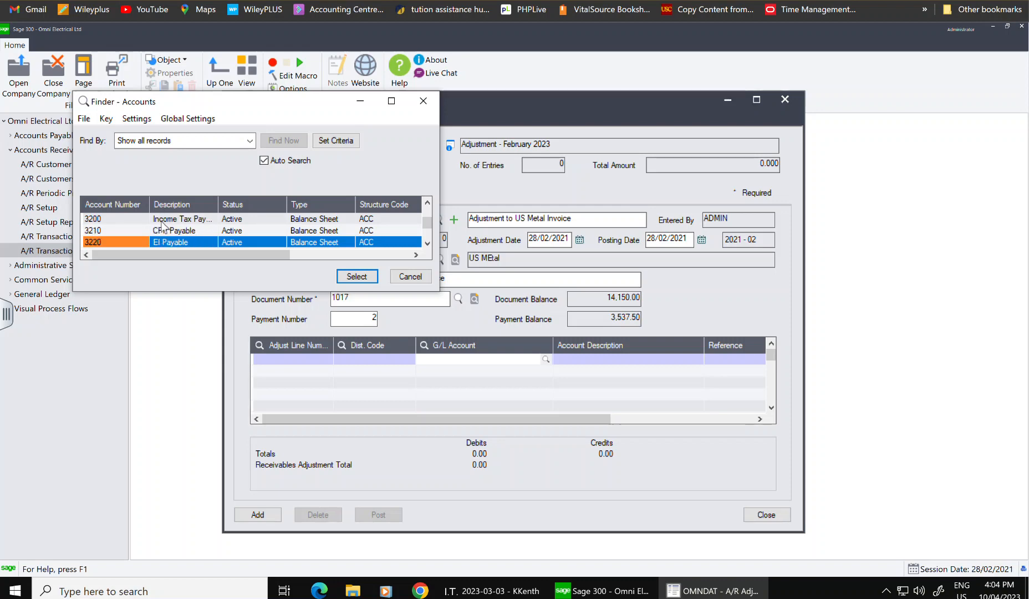
{"action": "scroll", "coordinate": [163, 225], "scroll_direction": "down", "scroll_amount": 4}
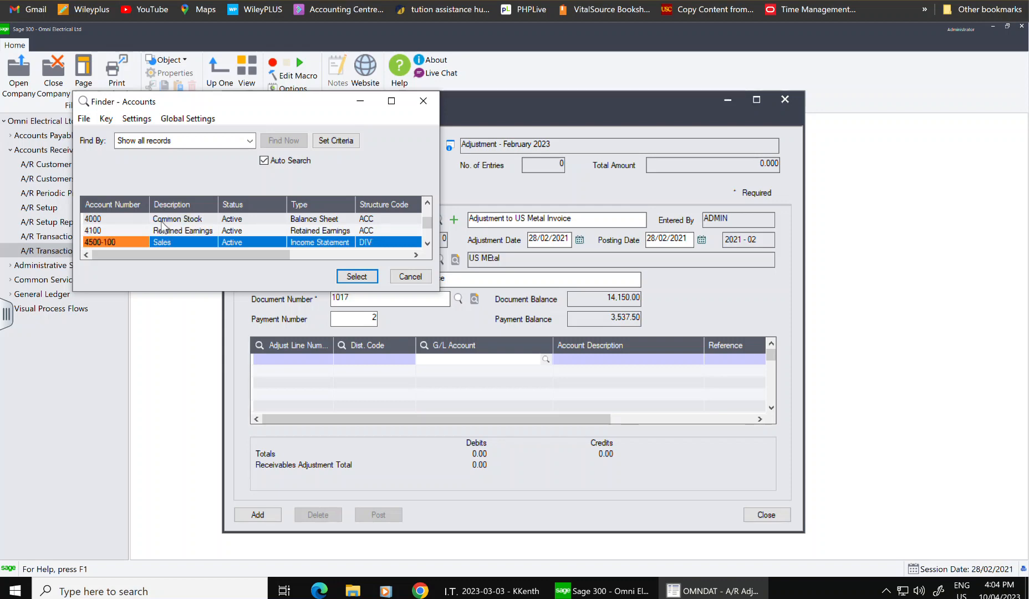
{"action": "left_click", "coordinate": [166, 244]}
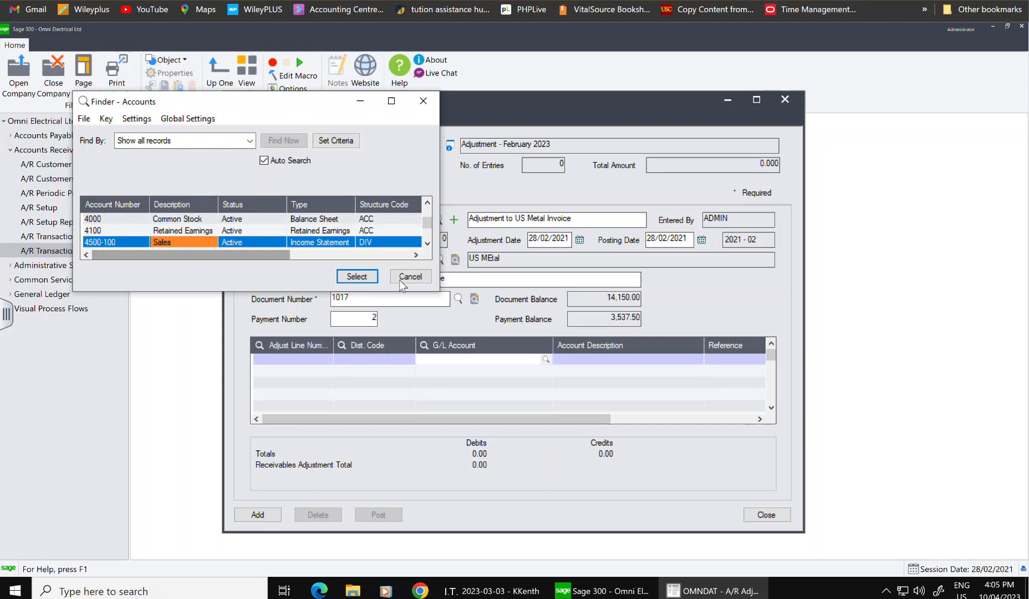
{"action": "left_click", "coordinate": [360, 275]}
{"action": "left_click", "coordinate": [585, 358]}
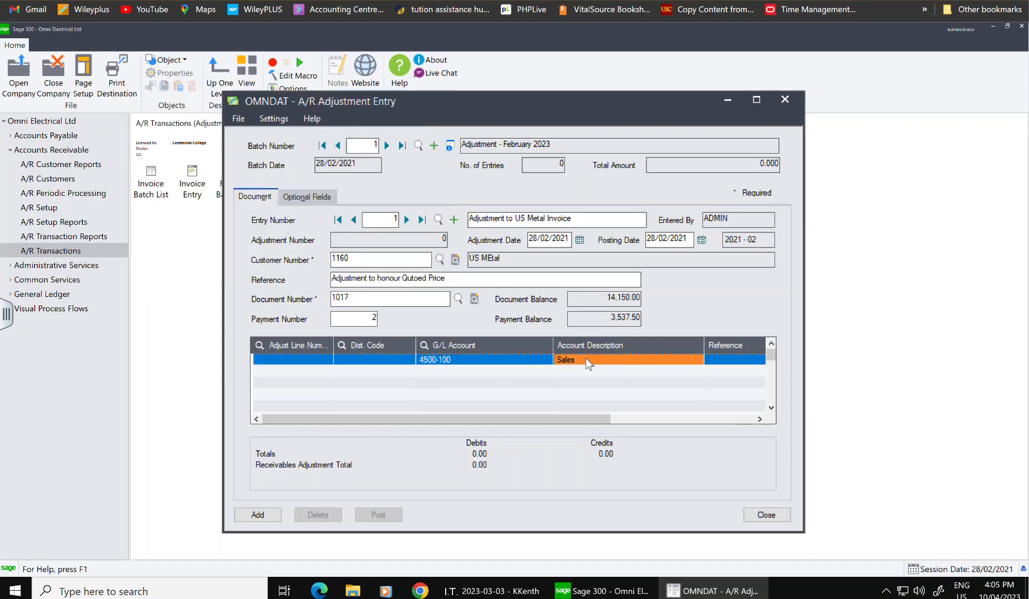
{"action": "left_click_drag", "start_coordinate": [468, 420], "coordinate": [618, 421]}
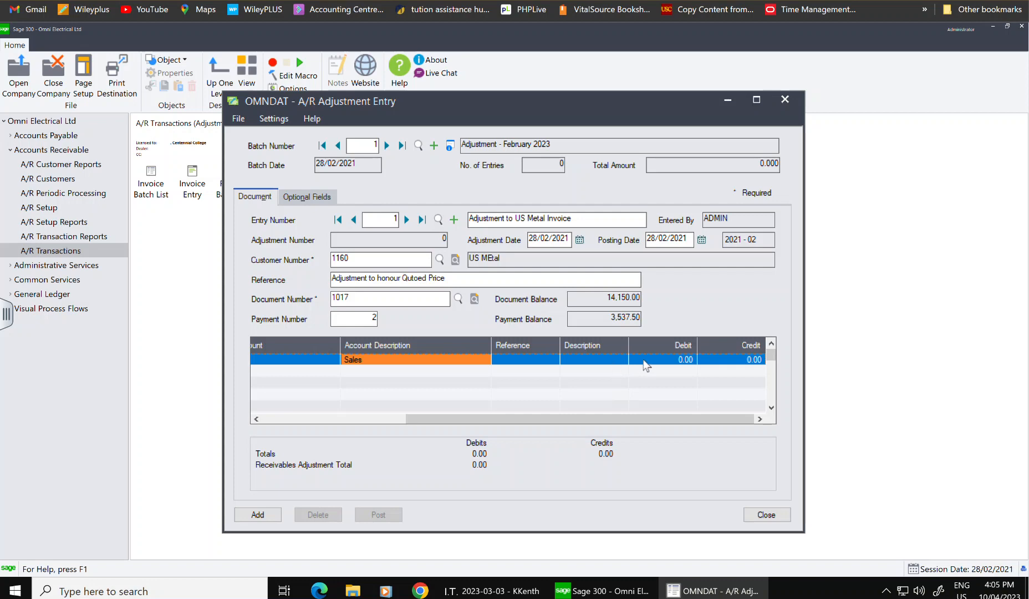
- Enter a 300.00 debit on the 4500-100 Sales line and add entry 1 to the batch
{"action": "left_click", "coordinate": [659, 359]}
{"action": "left_click", "coordinate": [661, 357]}
{"action": "type", "text": "300"}
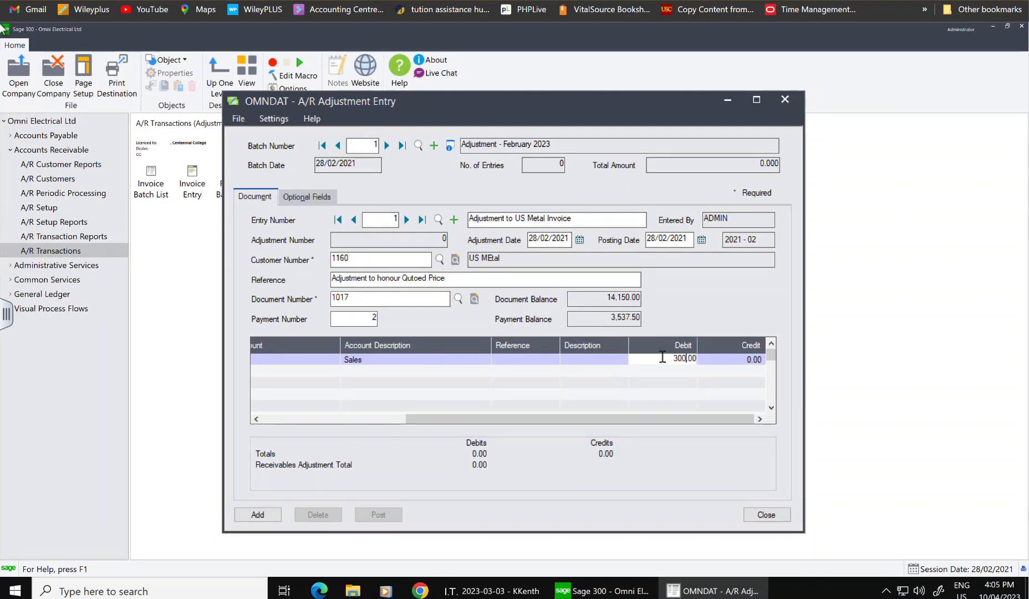
{"action": "left_click", "coordinate": [258, 515]}
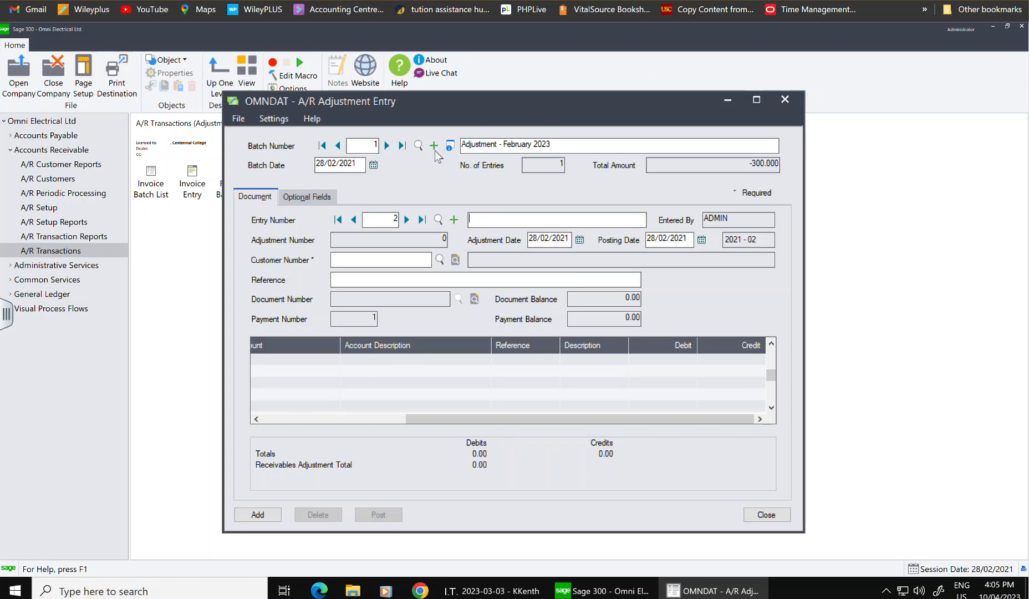
- Reload batch 1 to confirm its 300.00 entry, then create blank batch 2 dated 28/02/2021
{"action": "left_click", "coordinate": [339, 146]}
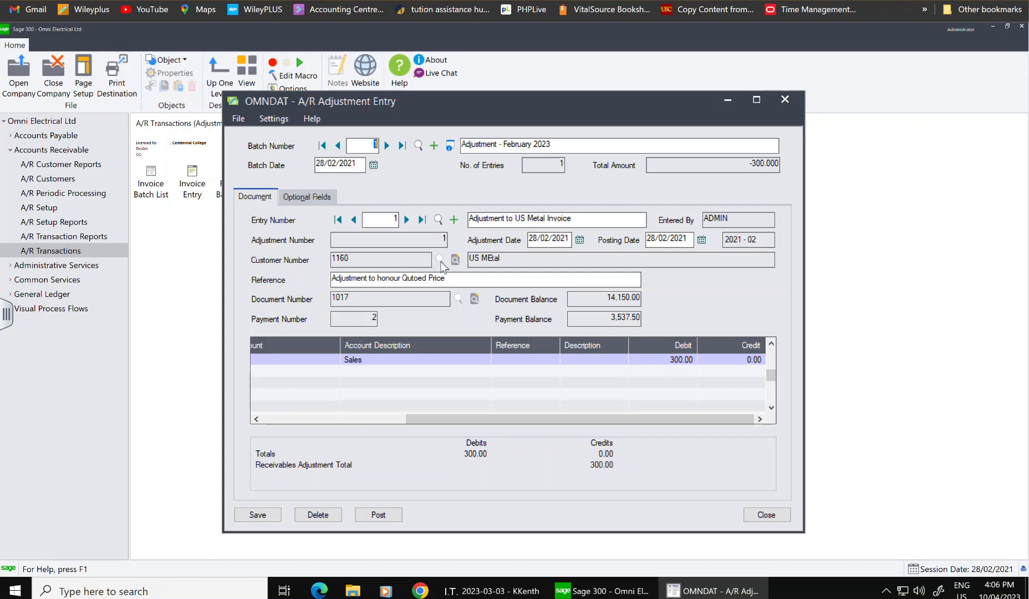
{"action": "left_click", "coordinate": [399, 147]}
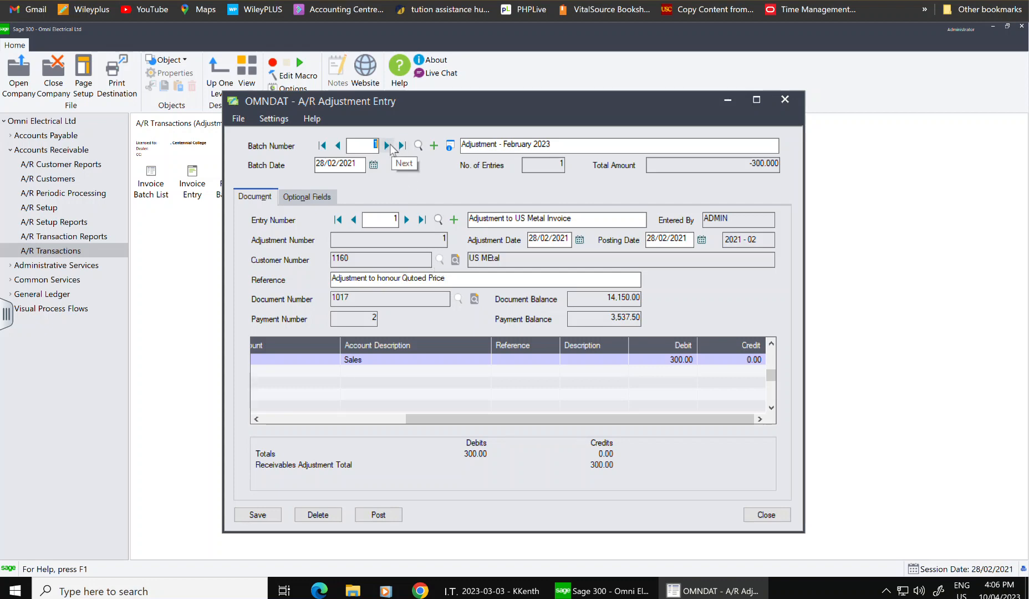
{"action": "left_click", "coordinate": [434, 145]}
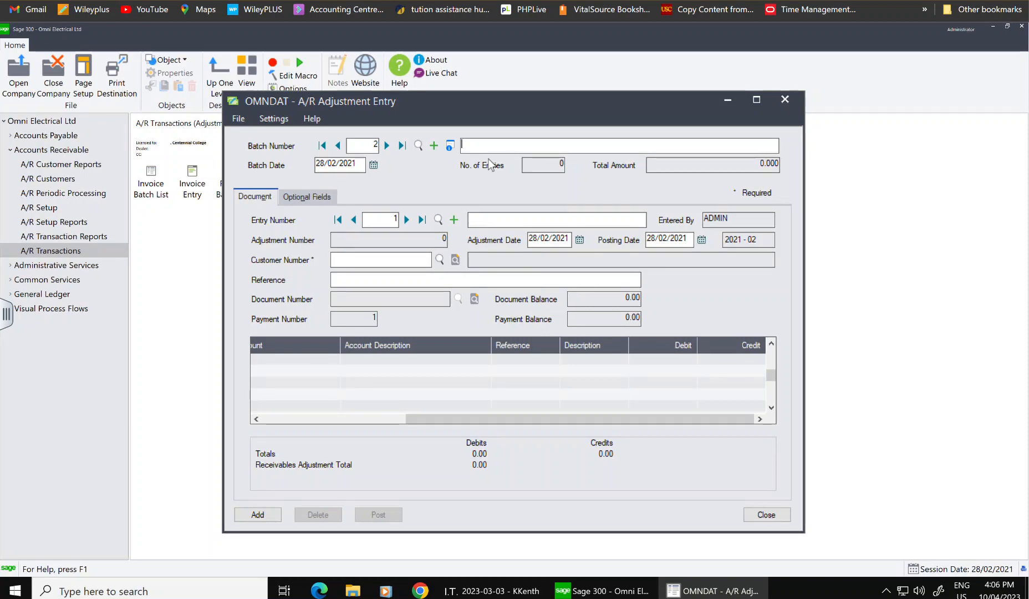
- Reopen batch 1 'Adjustment - February 2023' and start a new blank entry 2
{"action": "left_click", "coordinate": [499, 219]}
{"action": "left_click", "coordinate": [784, 99]}
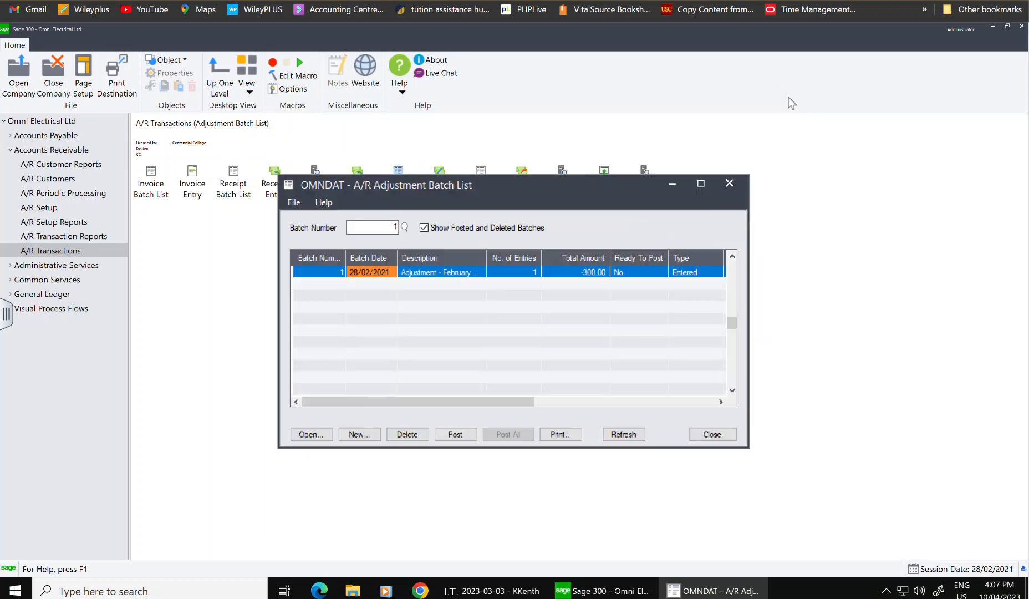
{"action": "left_click", "coordinate": [411, 277]}
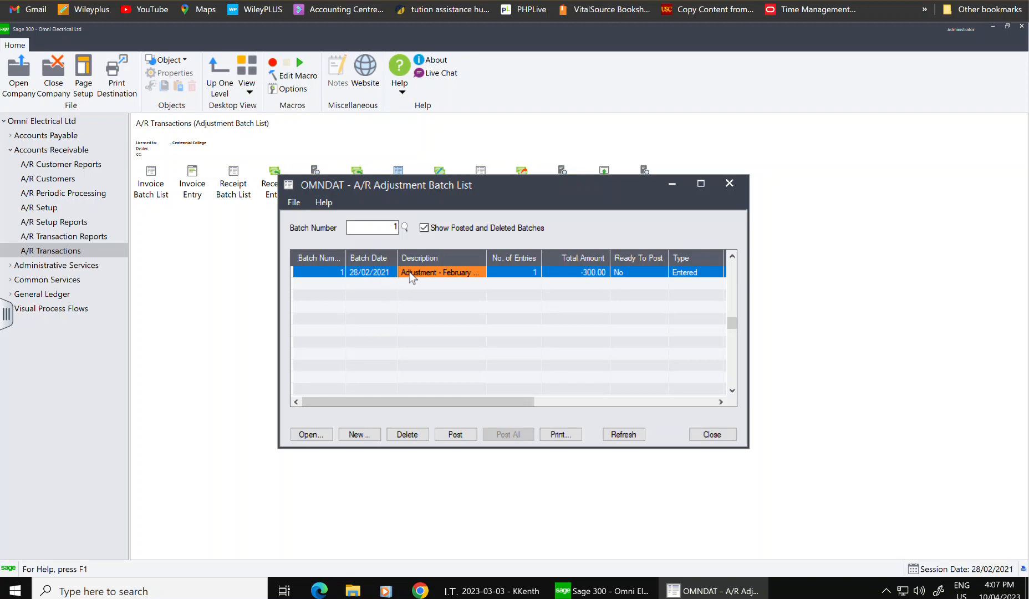
{"action": "double_click", "coordinate": [411, 277]}
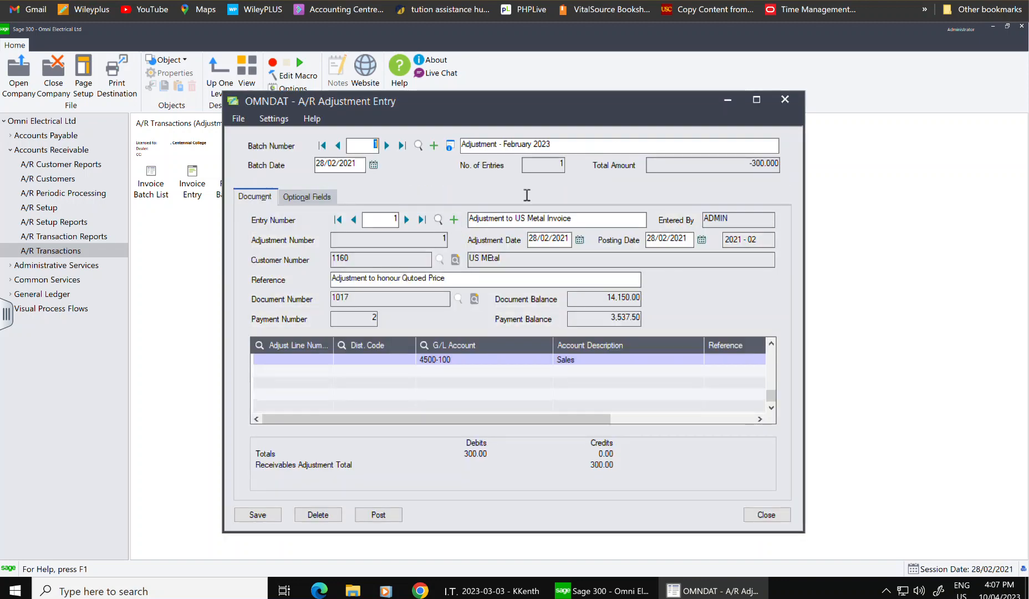
{"action": "left_click", "coordinate": [365, 220]}
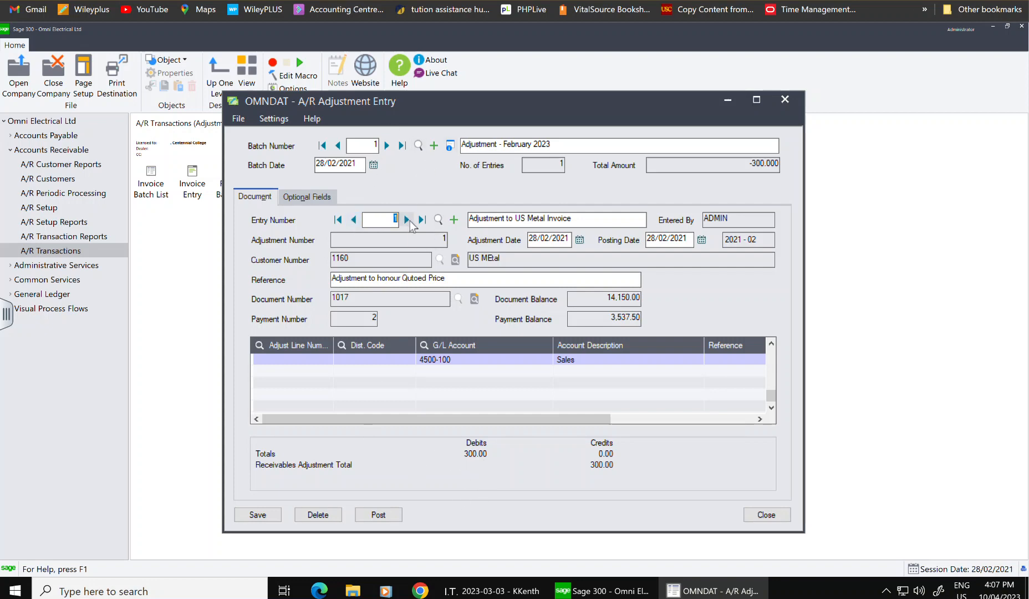
{"action": "left_click", "coordinate": [453, 220]}
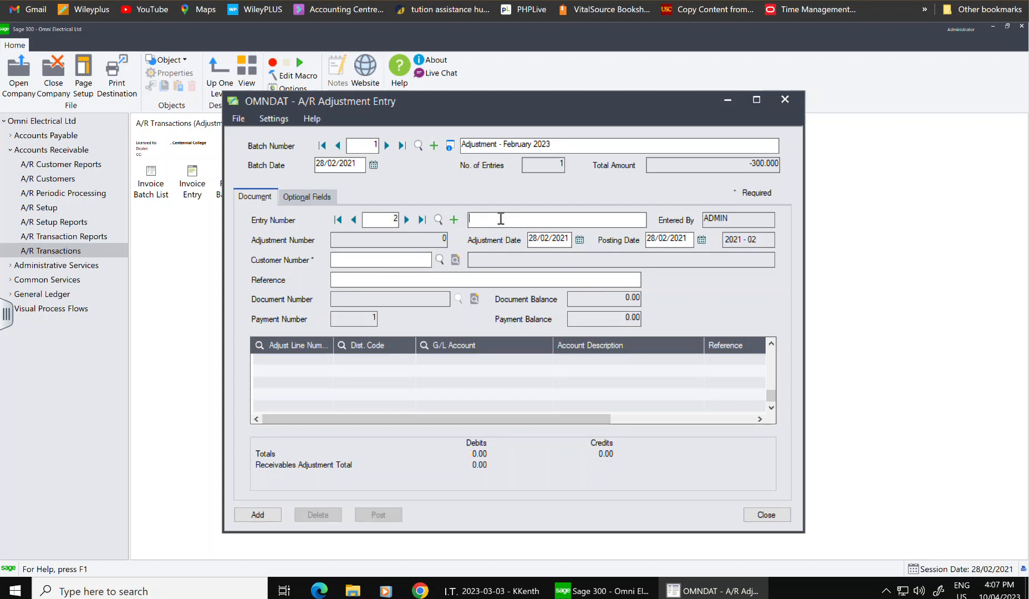
- Describe entry 2 as 'National Electric', correcting the capitalisation
{"action": "type", "text": "NAtional Electric"}
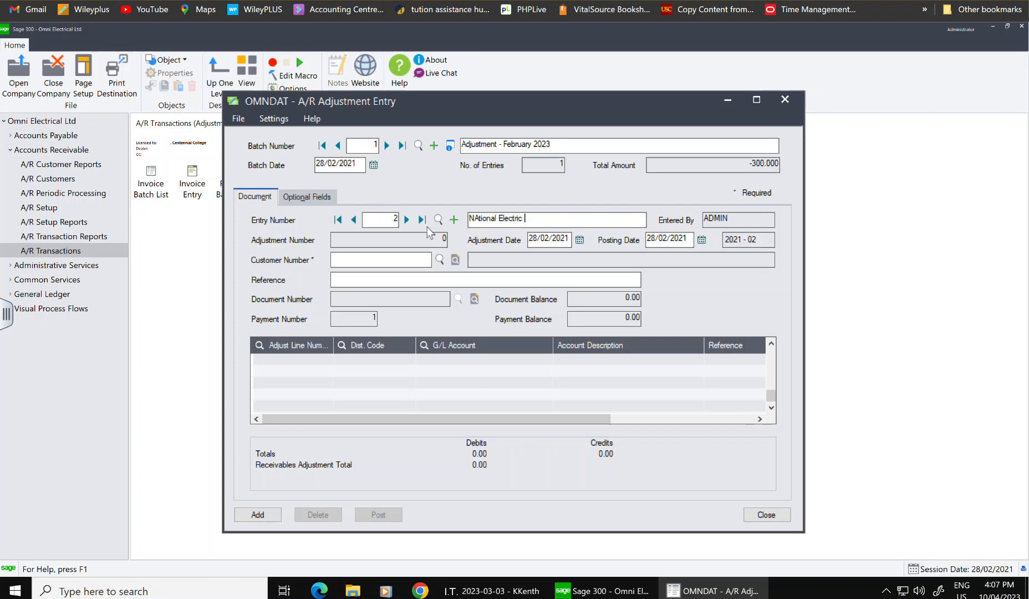
{"action": "left_click_drag", "start_coordinate": [480, 219], "coordinate": [475, 220]}
{"action": "type", "text": "at"}
- Select customer 1140 National Electrical and enter reference 'TO honour the quototed price'
{"action": "left_click", "coordinate": [411, 254]}
{"action": "left_click", "coordinate": [439, 259]}
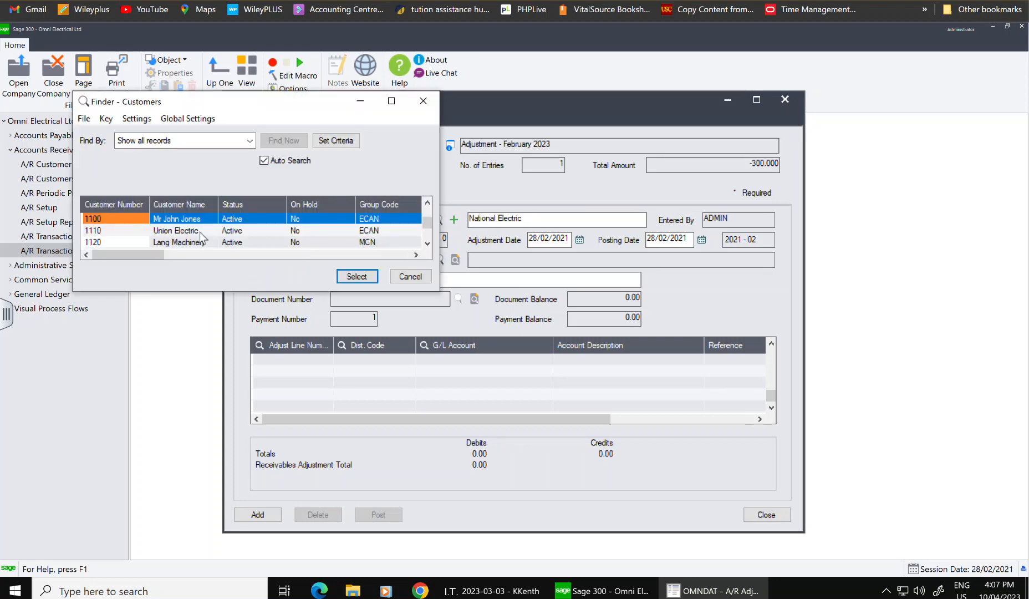
{"action": "key", "text": "Down"}
{"action": "key", "text": "Down"}
{"action": "key", "text": "Down"}
{"action": "key", "text": "Down"}
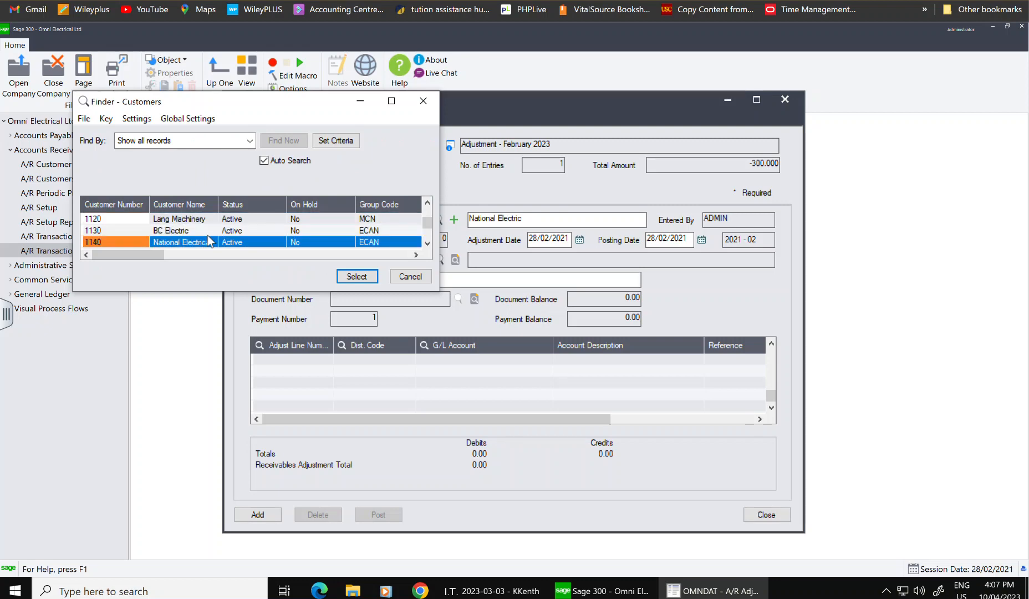
{"action": "left_click", "coordinate": [365, 276]}
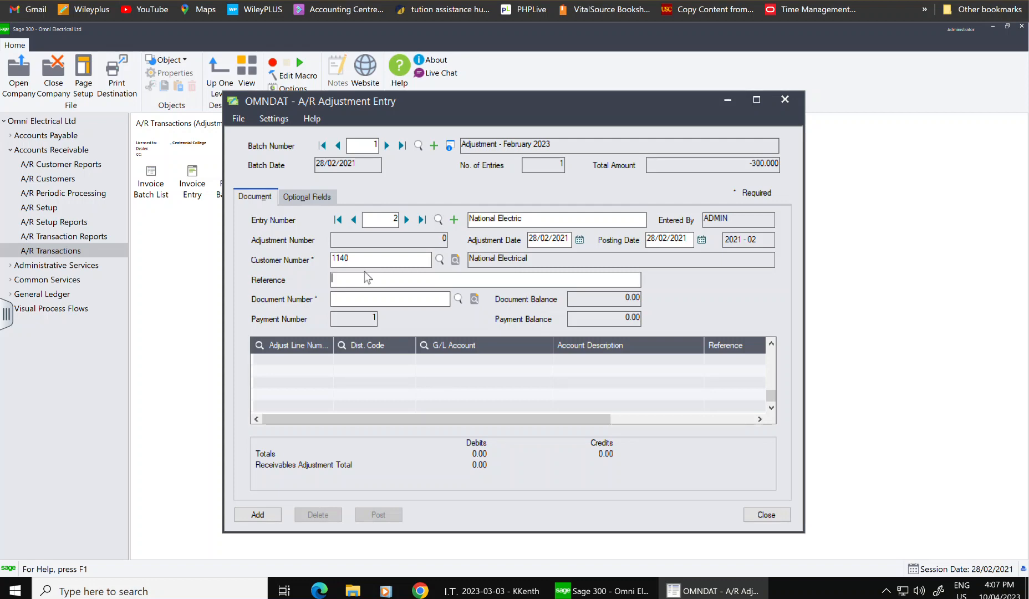
{"action": "type", "text": "TO "}
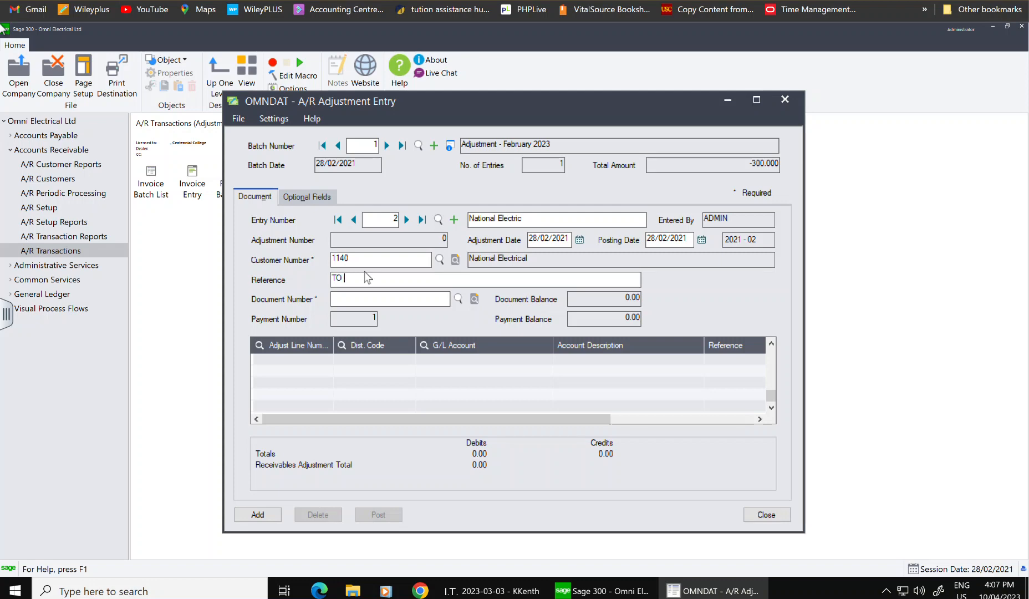
{"action": "type", "text": "honour the quoto"}
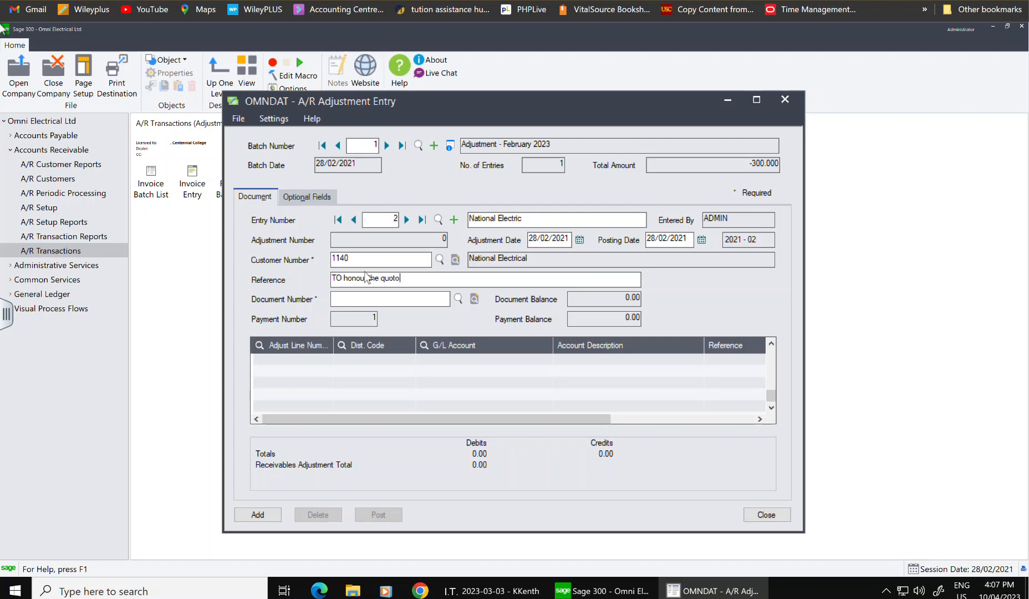
{"action": "type", "text": "ted price"}
- Review customer 1140's invoices, including 1018, without choosing a document
{"action": "left_click", "coordinate": [458, 298]}
{"action": "left_click", "coordinate": [140, 242]}
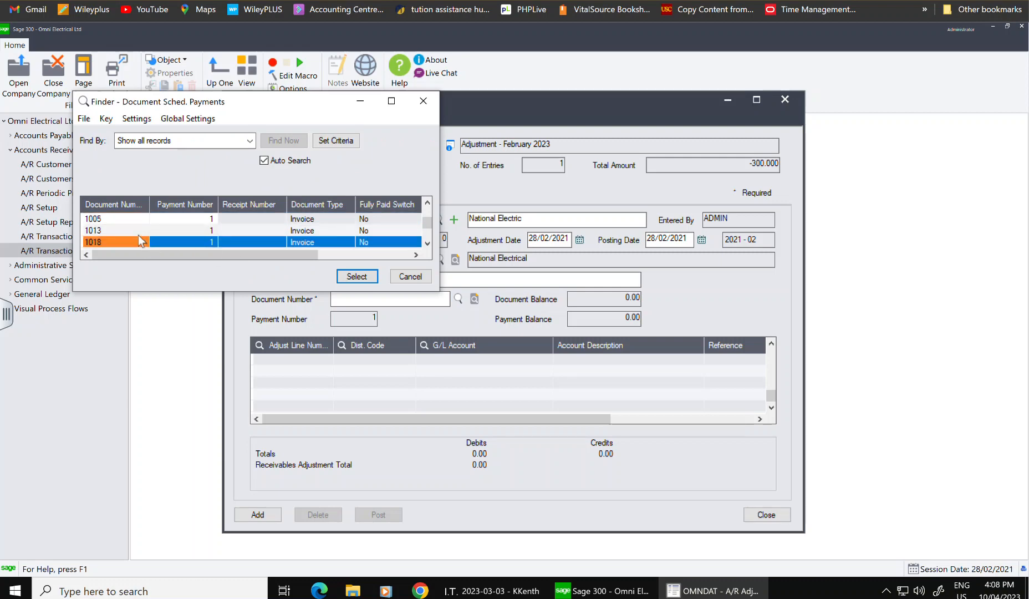
{"action": "scroll", "coordinate": [139, 235], "scroll_direction": "down", "scroll_amount": 2}
{"action": "scroll", "coordinate": [139, 235], "scroll_direction": "up", "scroll_amount": 3}
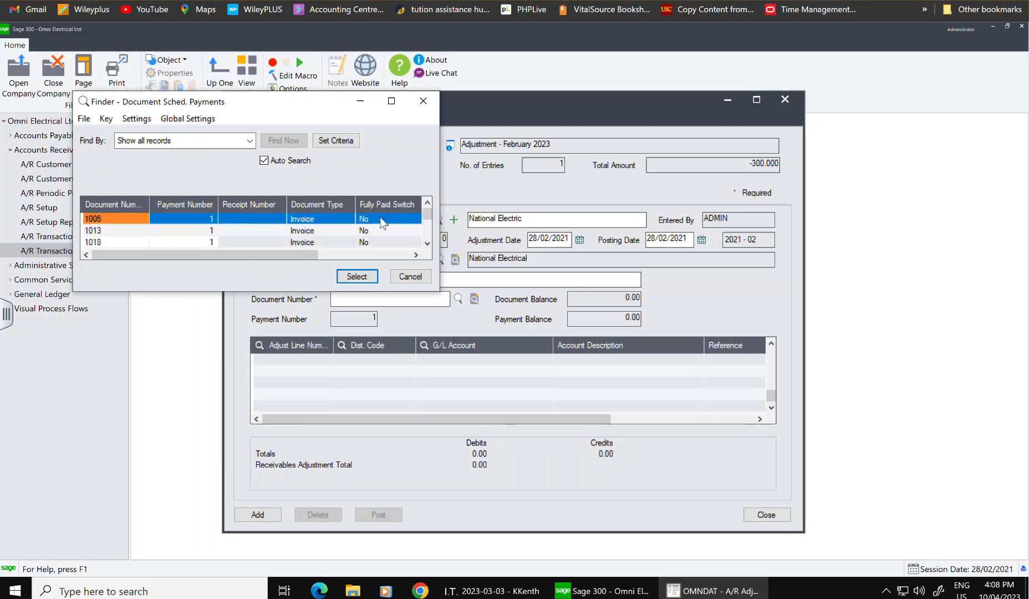
{"action": "left_click", "coordinate": [411, 276]}
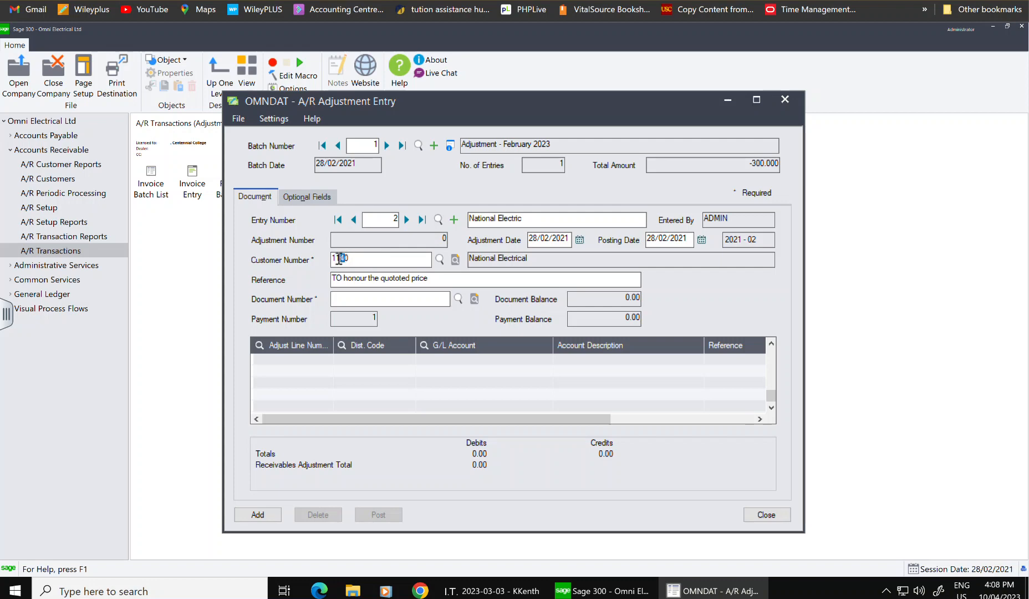
- Change the customer to 1150 and review its details and invoices without selecting one
{"action": "type", "text": "5"}
{"action": "left_click", "coordinate": [453, 259]}
{"action": "left_click", "coordinate": [458, 298]}
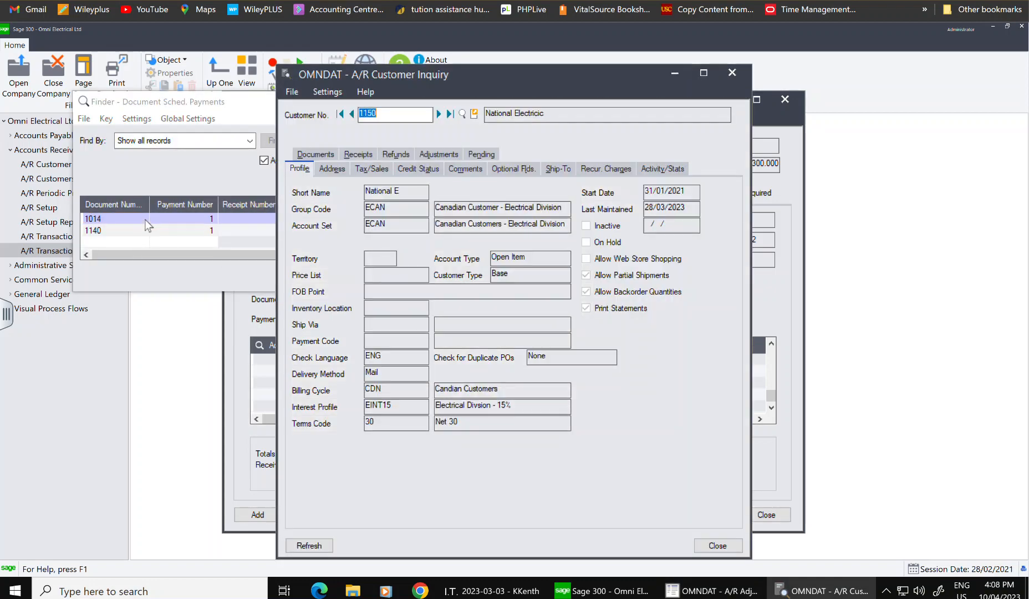
{"action": "left_click", "coordinate": [732, 73]}
{"action": "left_click", "coordinate": [426, 108]}
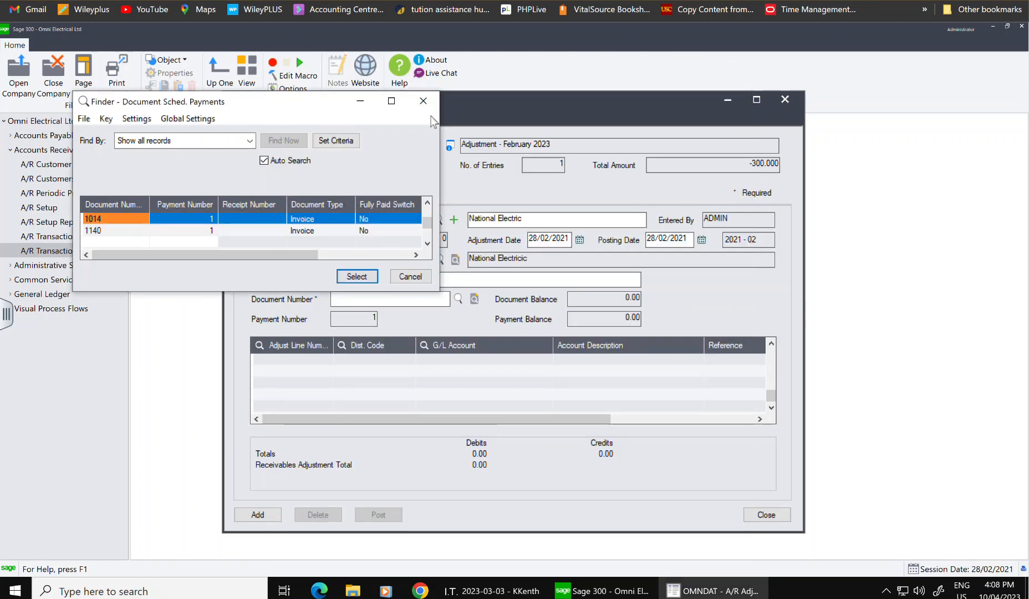
{"action": "left_click", "coordinate": [427, 109]}
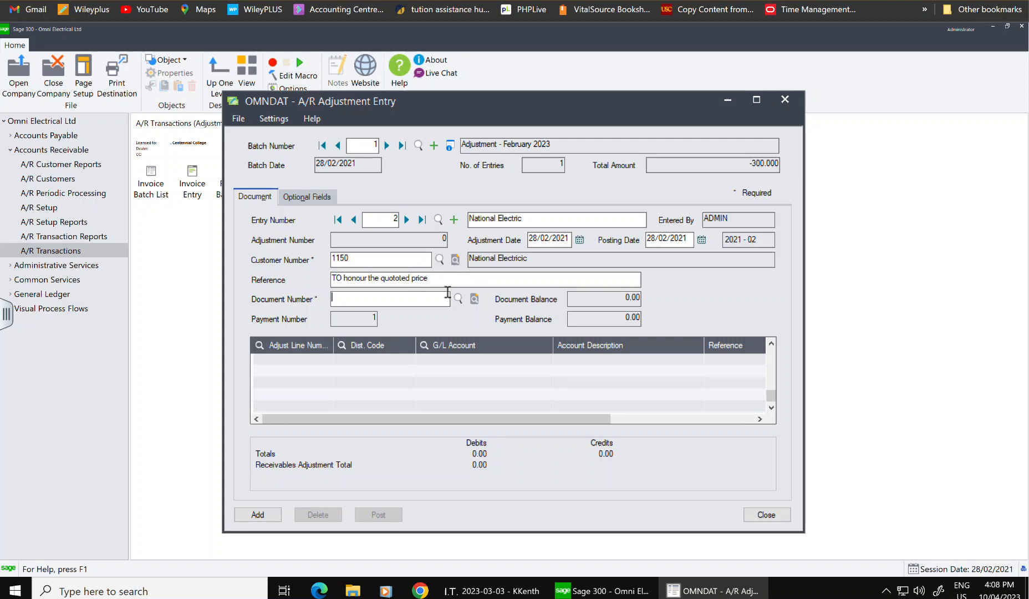
- Set entry 2's customer back to 1140 National Electrical
{"action": "left_click", "coordinate": [439, 258]}
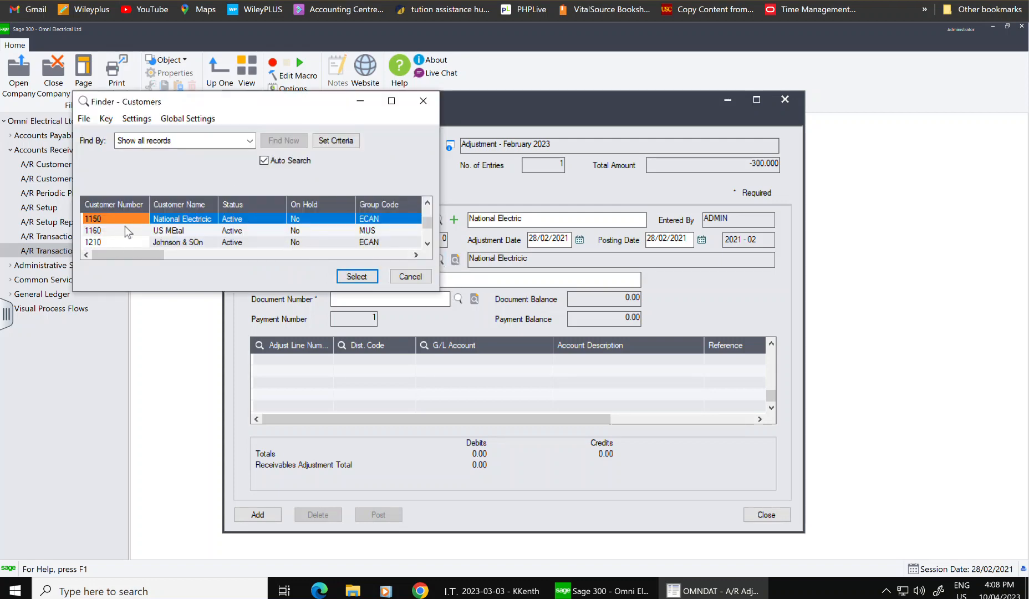
{"action": "scroll", "coordinate": [143, 225], "scroll_direction": "down", "scroll_amount": 3}
{"action": "left_click", "coordinate": [143, 225]}
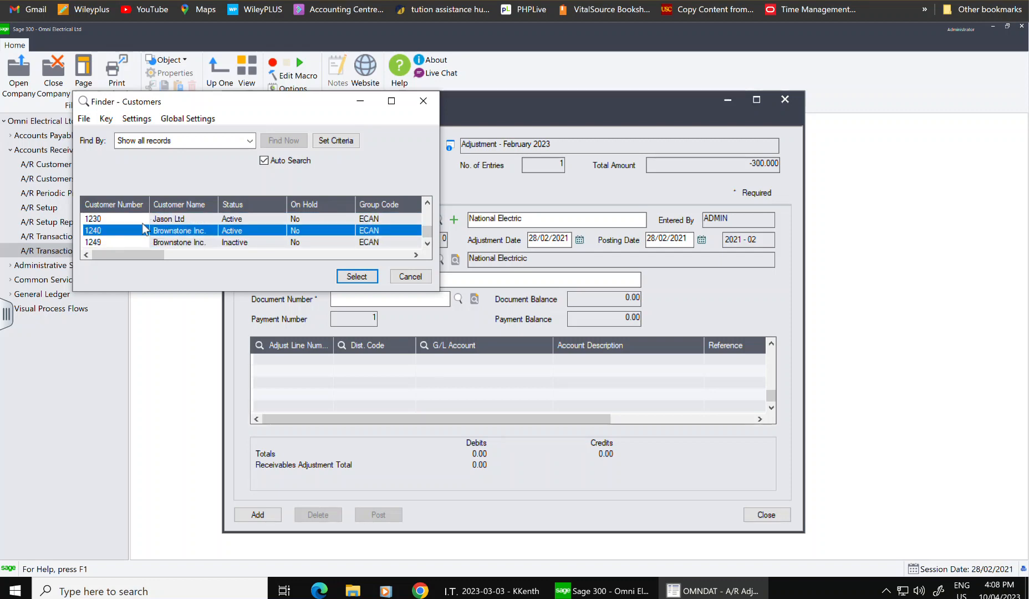
{"action": "scroll", "coordinate": [143, 227], "scroll_direction": "up", "scroll_amount": 5}
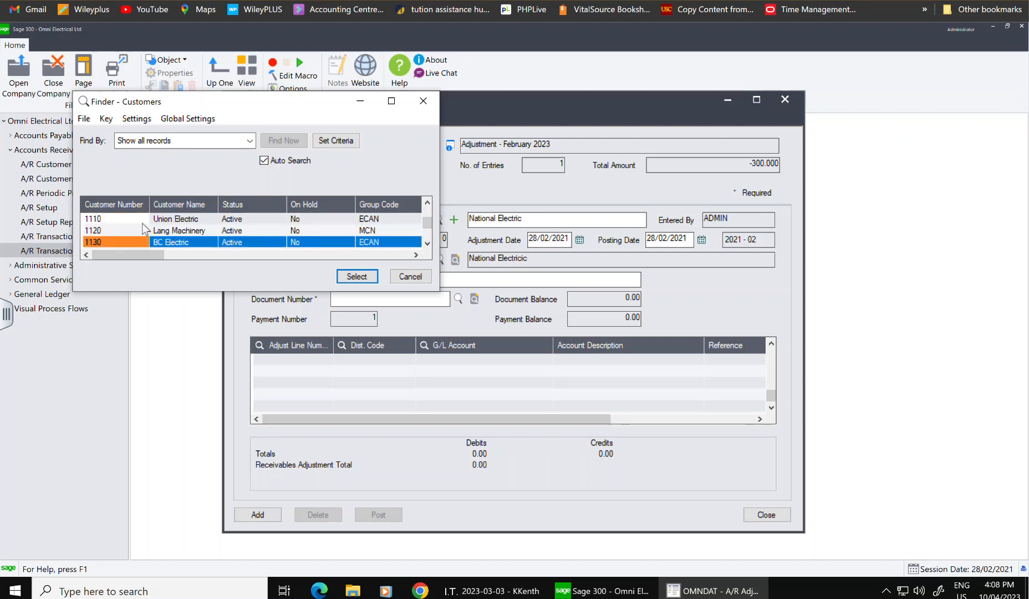
{"action": "scroll", "coordinate": [143, 227], "scroll_direction": "down", "scroll_amount": 2}
{"action": "left_click", "coordinate": [129, 230]}
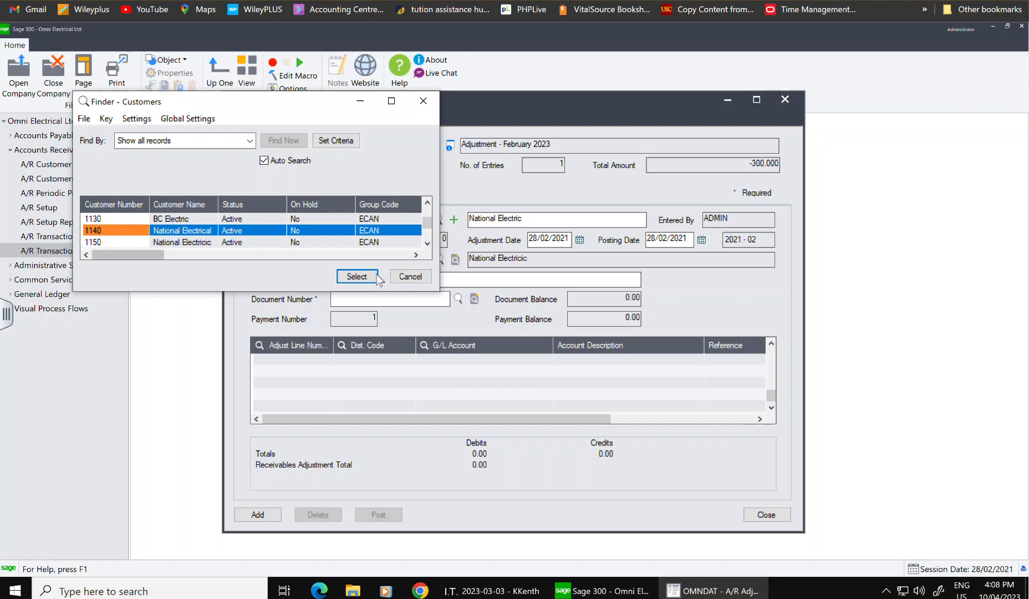
{"action": "left_click", "coordinate": [356, 276]}
- Review the customer's posted documents and invoices 1013, 1005 and A4652 without choosing one
{"action": "left_click", "coordinate": [402, 299]}
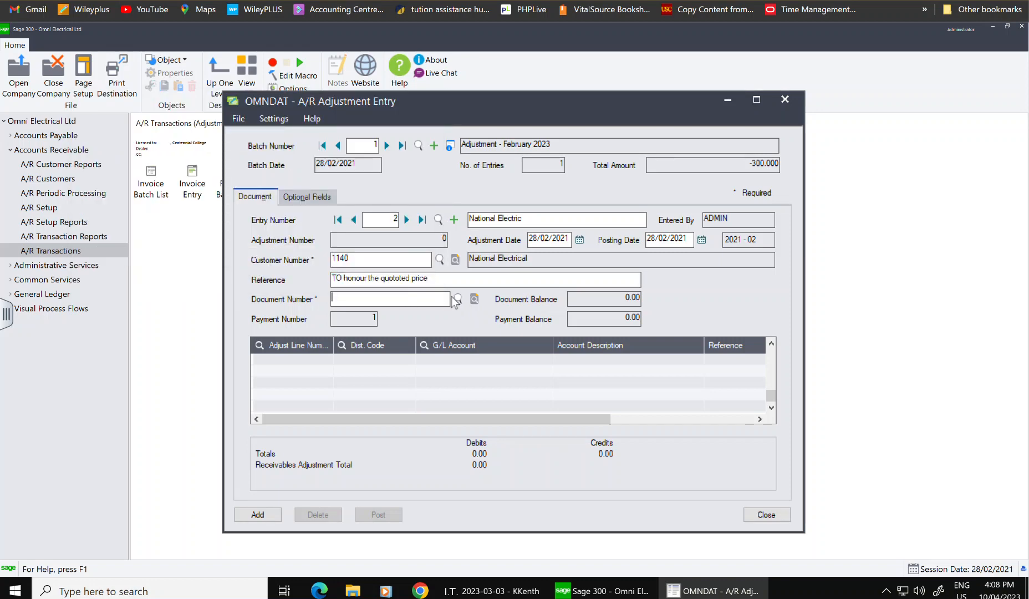
{"action": "left_click", "coordinate": [474, 299]}
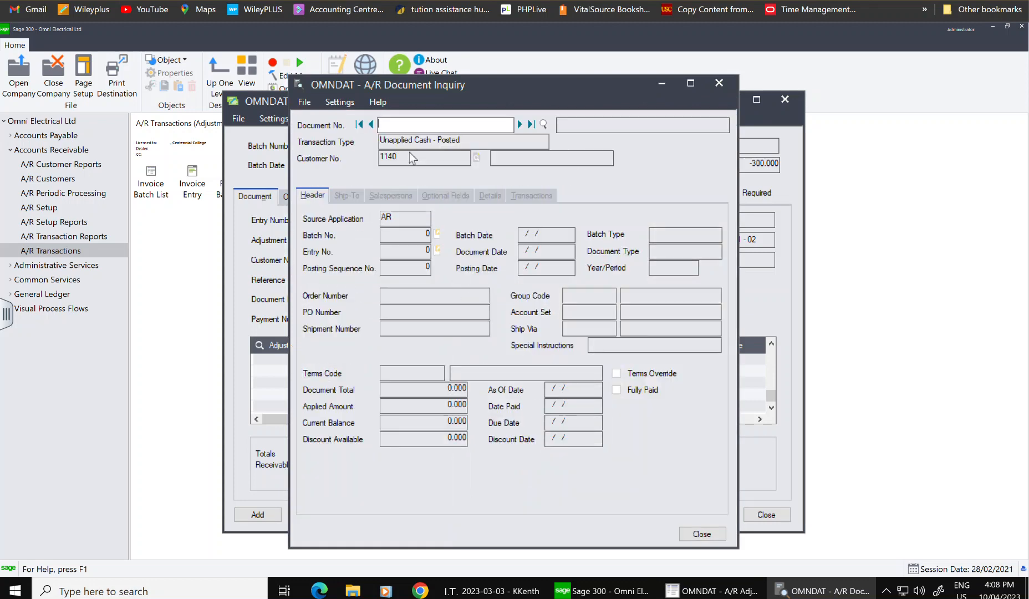
{"action": "left_click", "coordinate": [719, 83]}
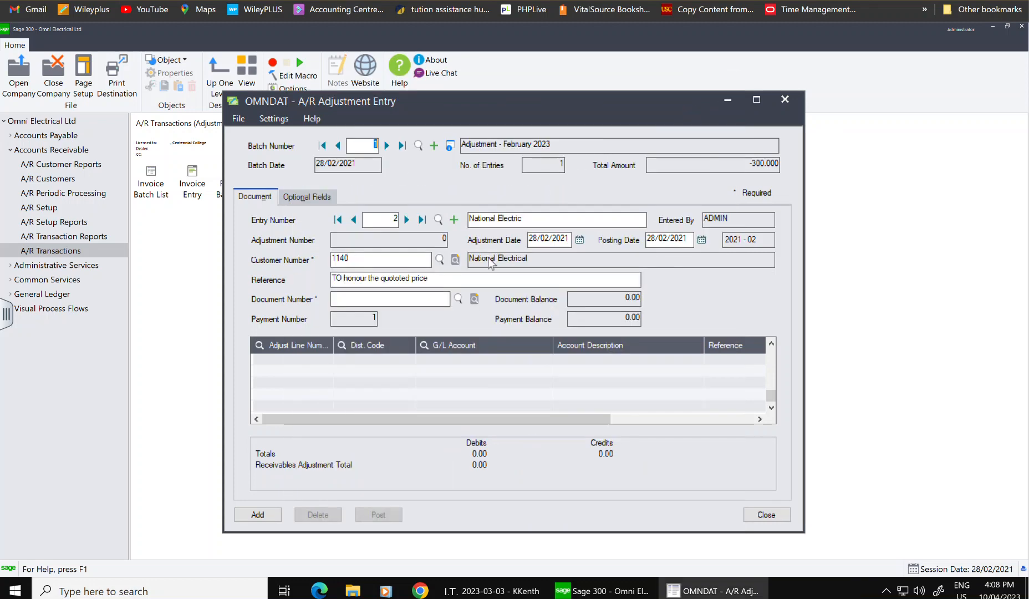
{"action": "left_click", "coordinate": [457, 299]}
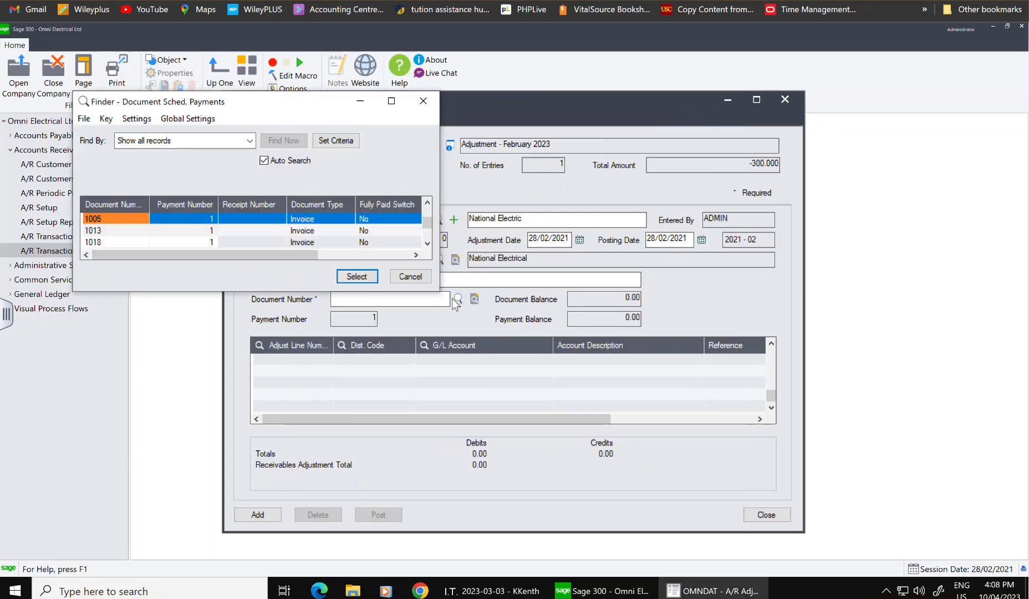
{"action": "key", "text": "Down"}
{"action": "key", "text": "Down"}
{"action": "key", "text": "Down"}
{"action": "key", "text": "Down"}
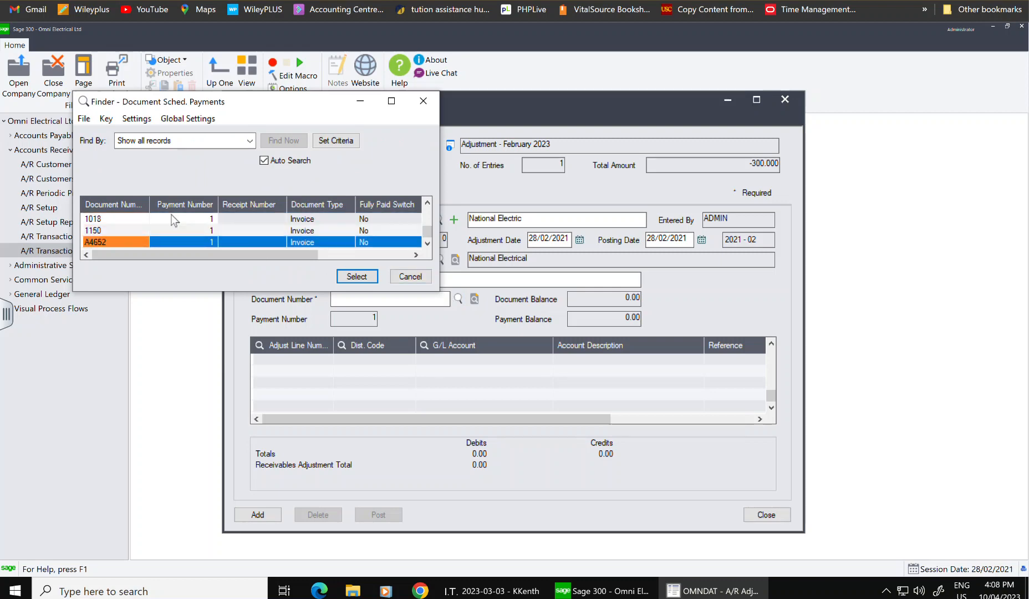
{"action": "key", "text": "Up"}
{"action": "key", "text": "Up"}
{"action": "key", "text": "Up"}
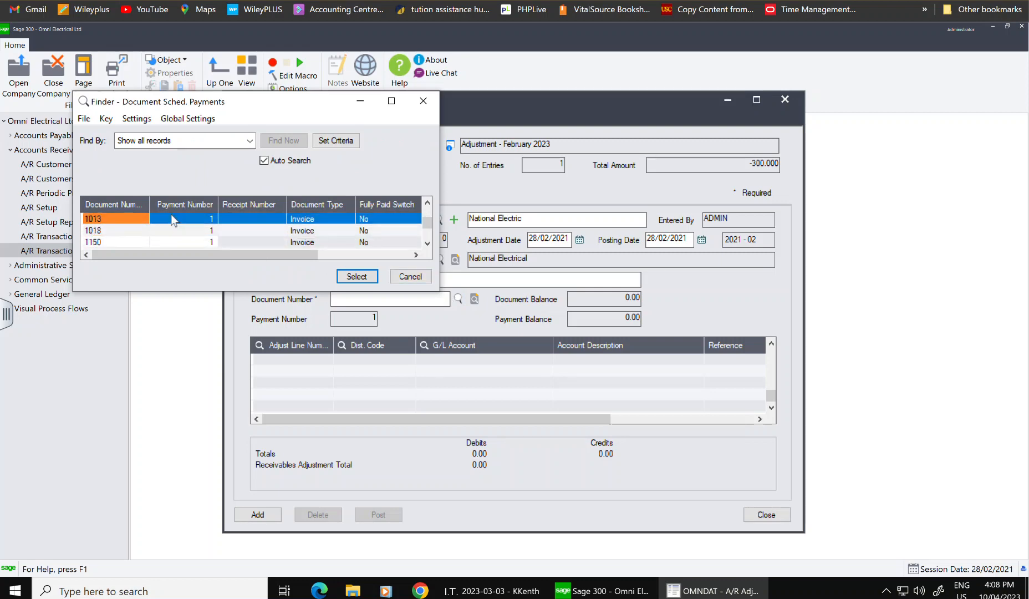
{"action": "key", "text": "Up"}
{"action": "key", "text": "Down"}
{"action": "key", "text": "Down"}
{"action": "key", "text": "Down"}
{"action": "key", "text": "Down"}
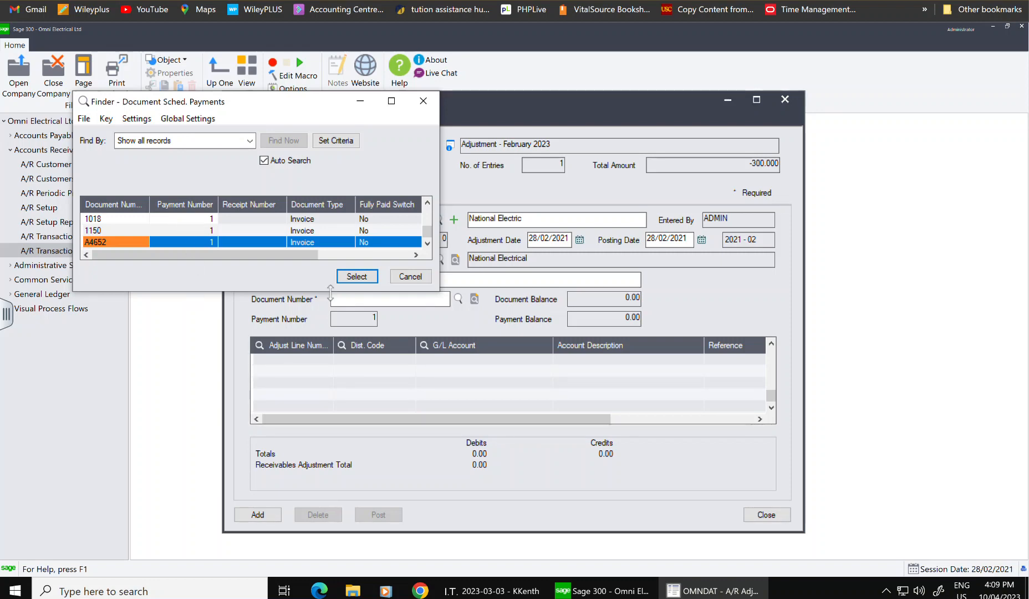
{"action": "left_click", "coordinate": [410, 276]}
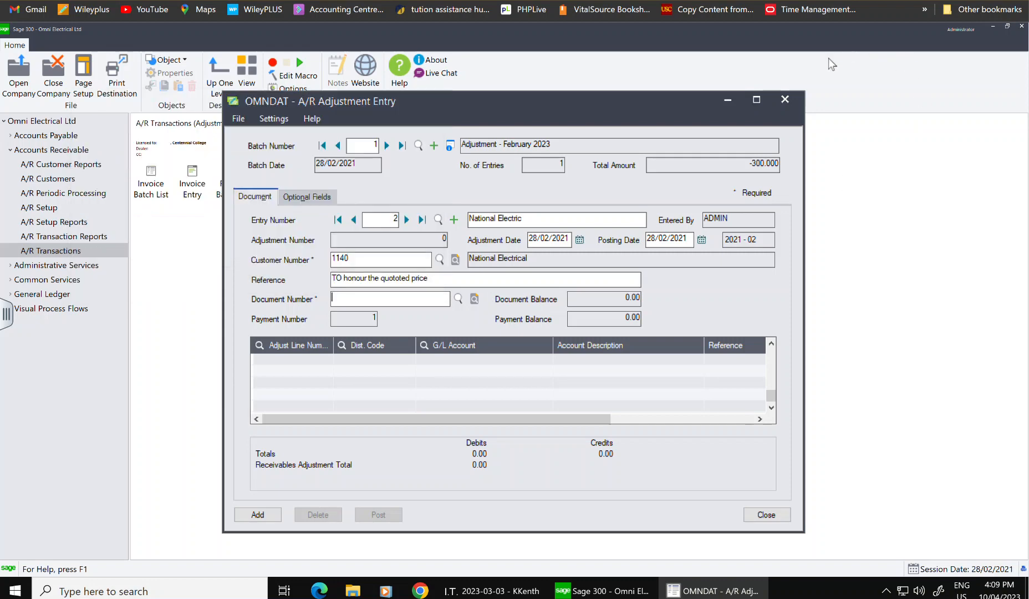
- Close the A/R Adjustment Entry window without adding entry 2
{"action": "left_click", "coordinate": [785, 99]}
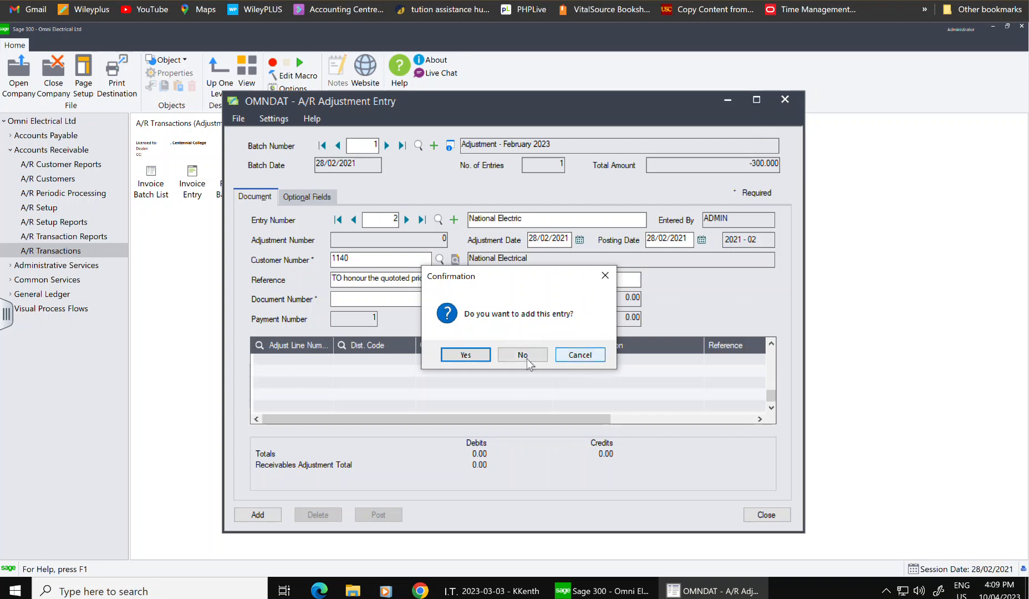
{"action": "left_click", "coordinate": [580, 355]}
{"action": "left_click", "coordinate": [727, 99]}
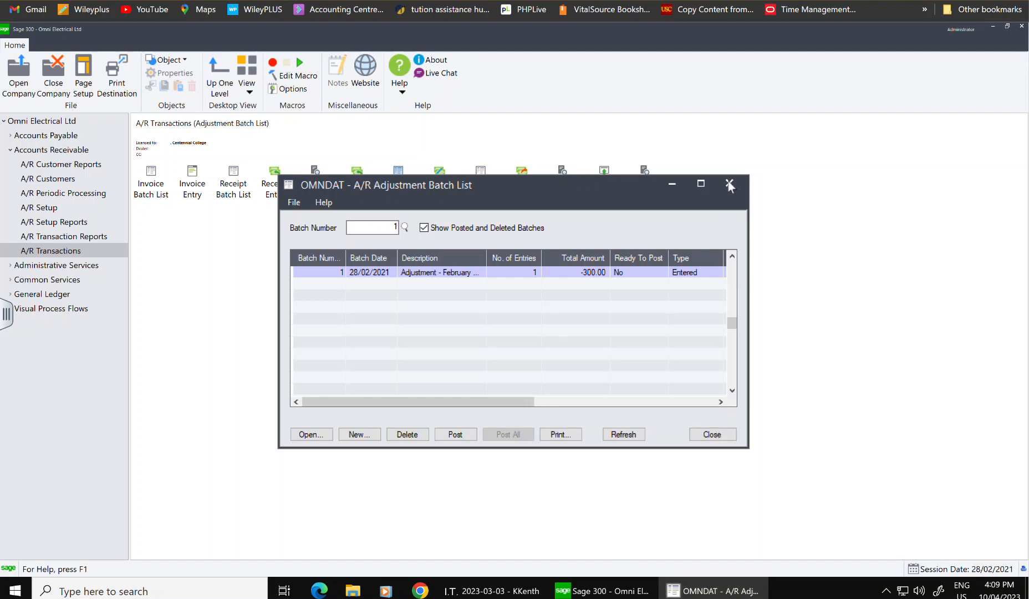
{"action": "left_click", "coordinate": [698, 592]}
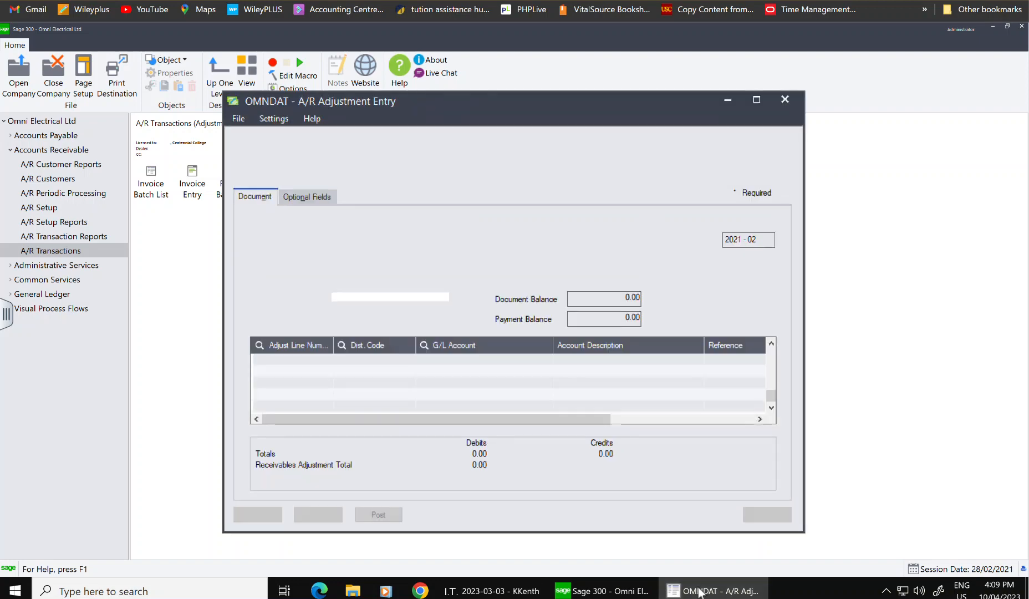
{"action": "left_click", "coordinate": [789, 94]}
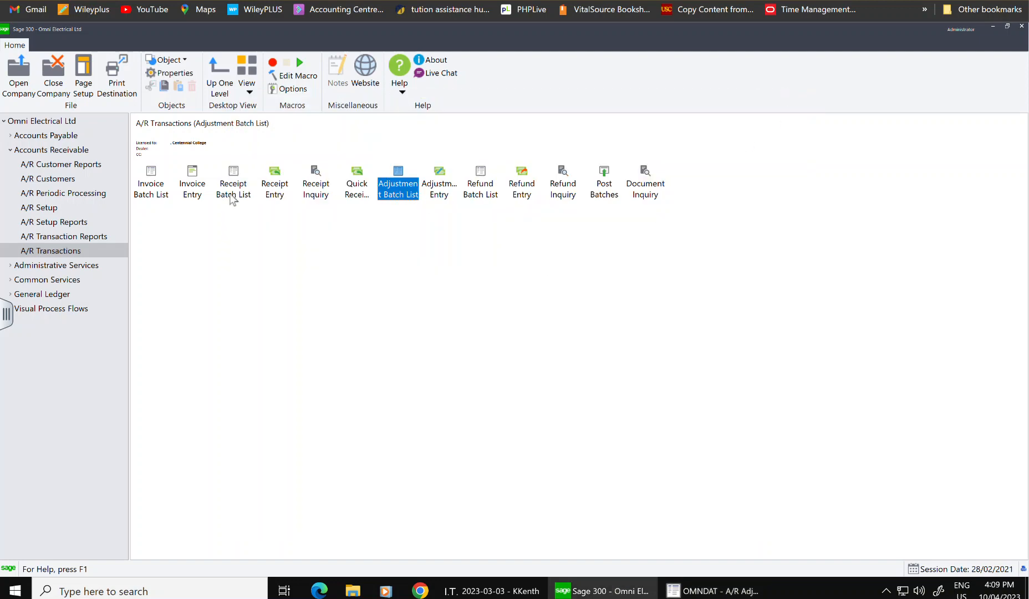
- Load customer National Electrical into A/R Customer Inquiry
{"action": "left_click", "coordinate": [69, 177]}
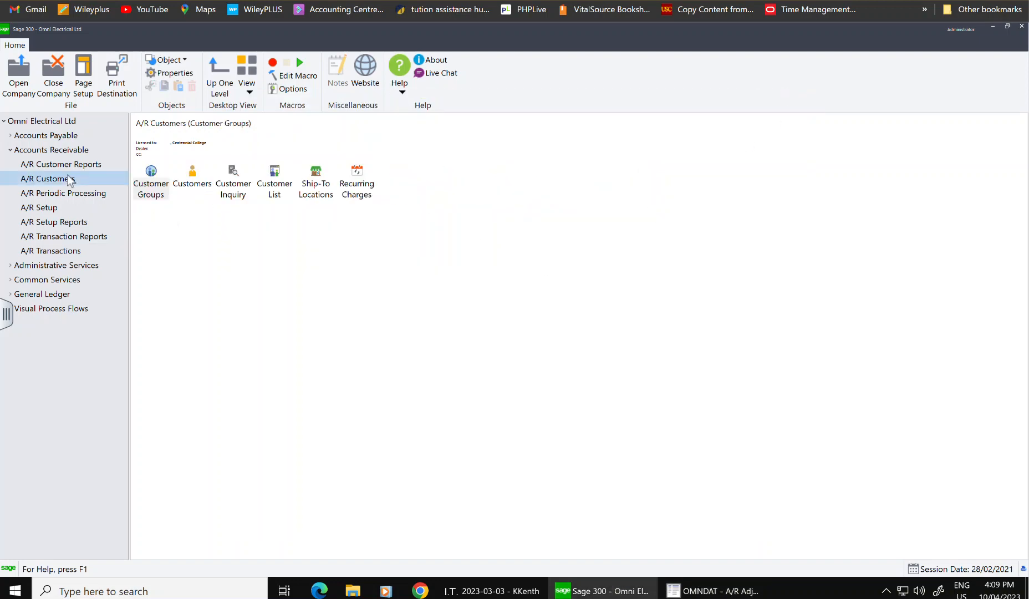
{"action": "double_click", "coordinate": [244, 184]}
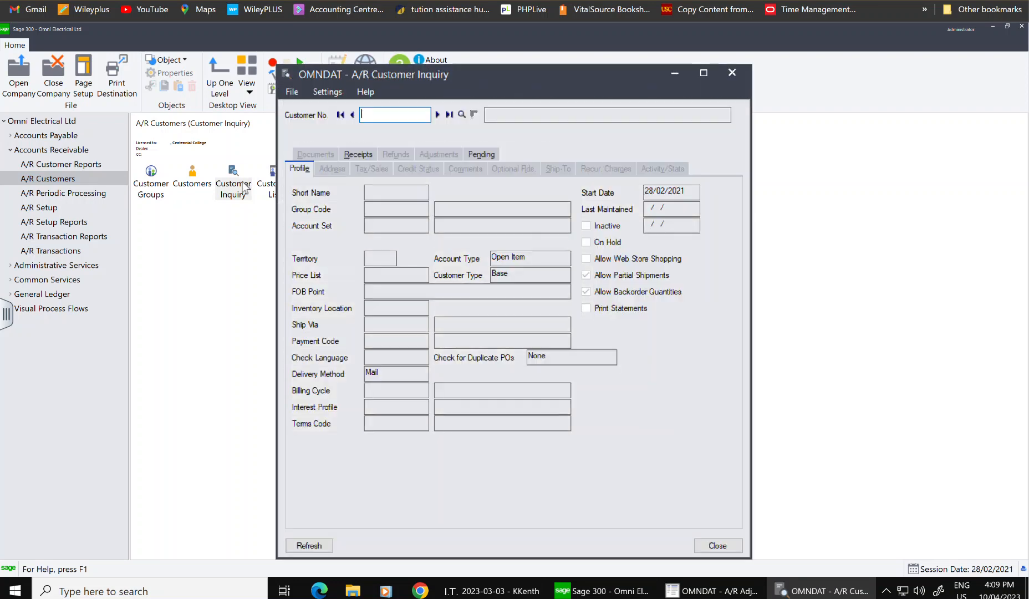
{"action": "left_click", "coordinate": [461, 114]}
{"action": "scroll", "coordinate": [179, 216], "scroll_direction": "down", "scroll_amount": 4}
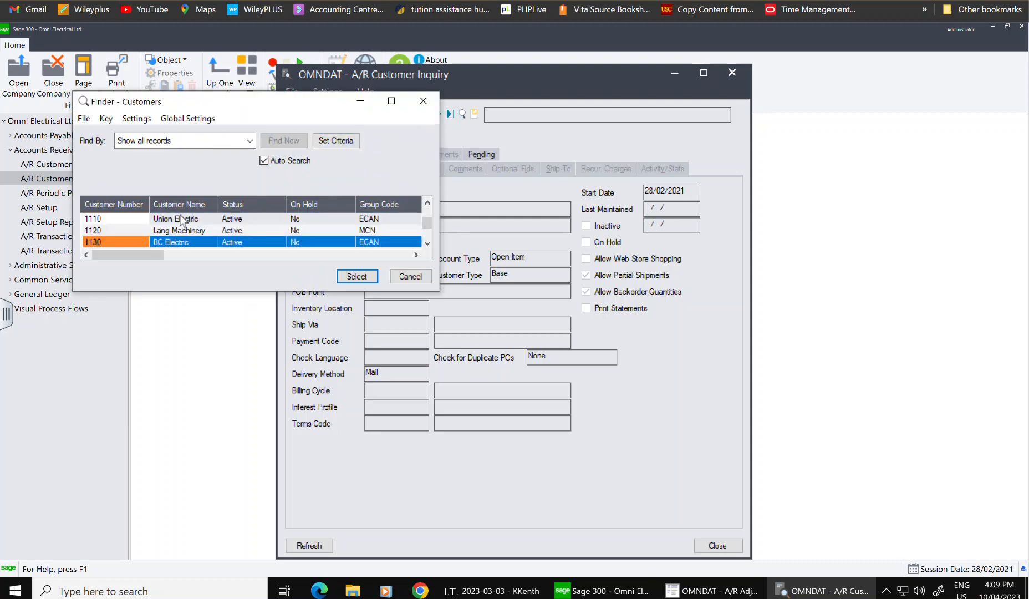
{"action": "left_click", "coordinate": [356, 276]}
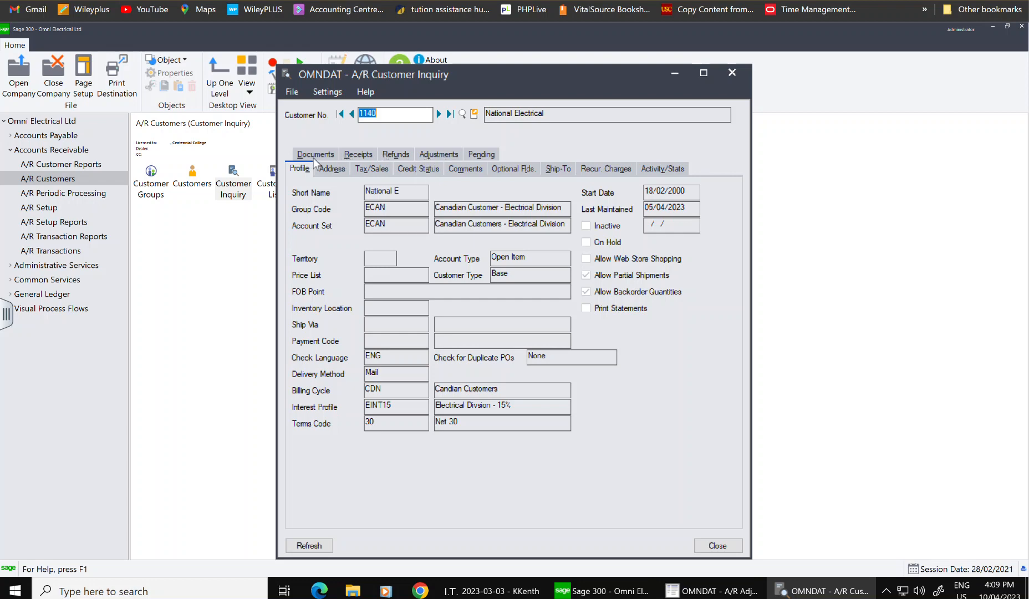
- View credit status for National Electrical and National Electric, then close the inquiry
{"action": "left_click", "coordinate": [403, 167]}
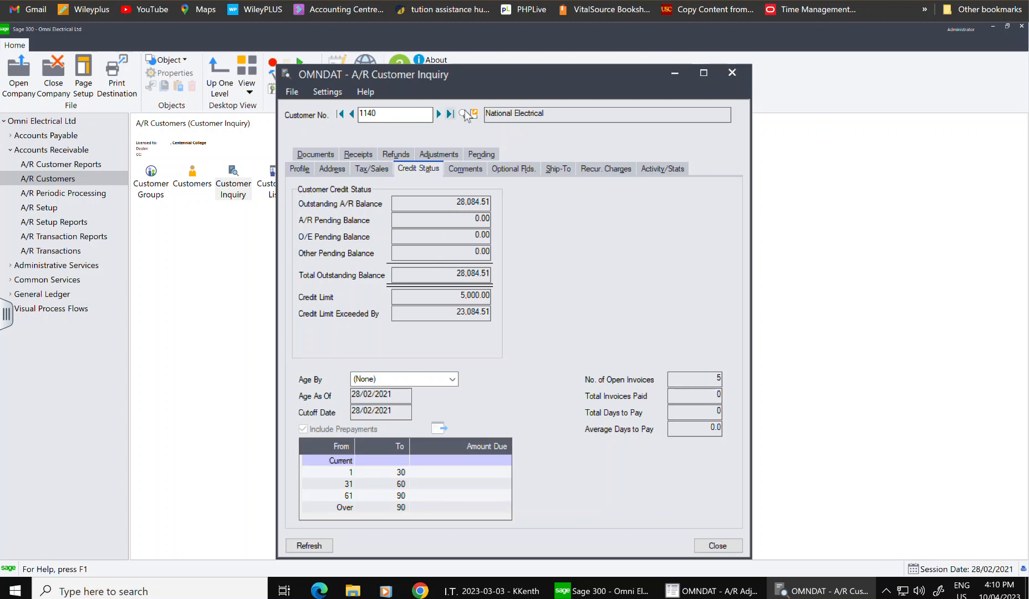
{"action": "left_click", "coordinate": [438, 114]}
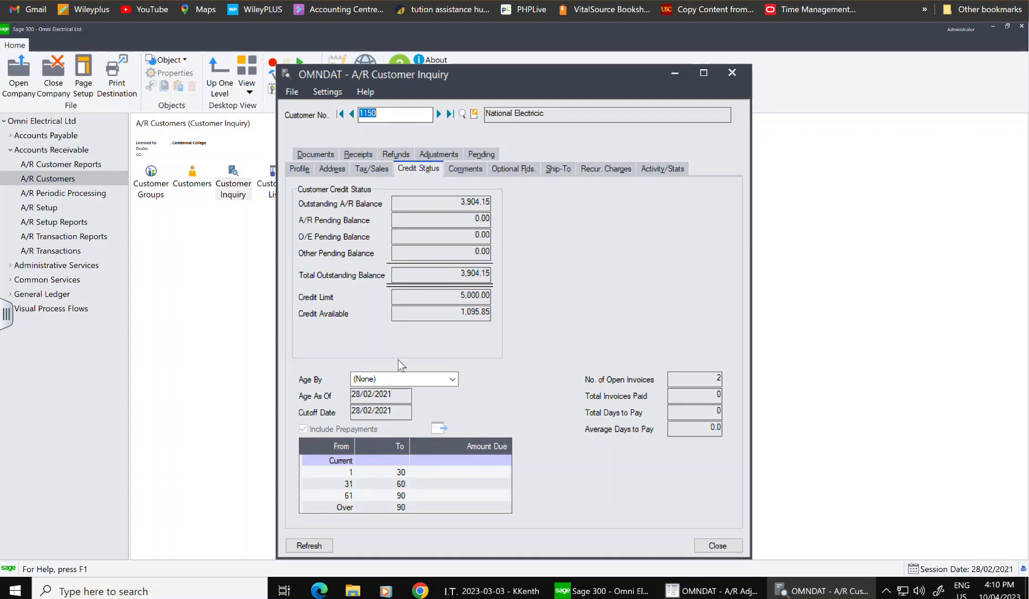
{"action": "left_click", "coordinate": [732, 75]}
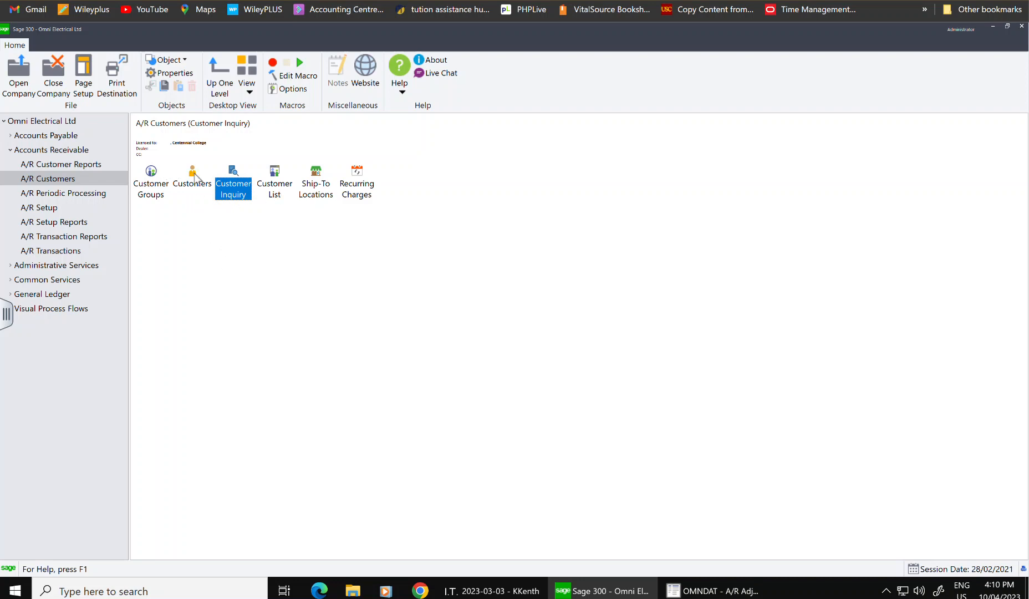
- Load customer National Electric into Customer Inquiry from the Finder
{"action": "double_click", "coordinate": [225, 190]}
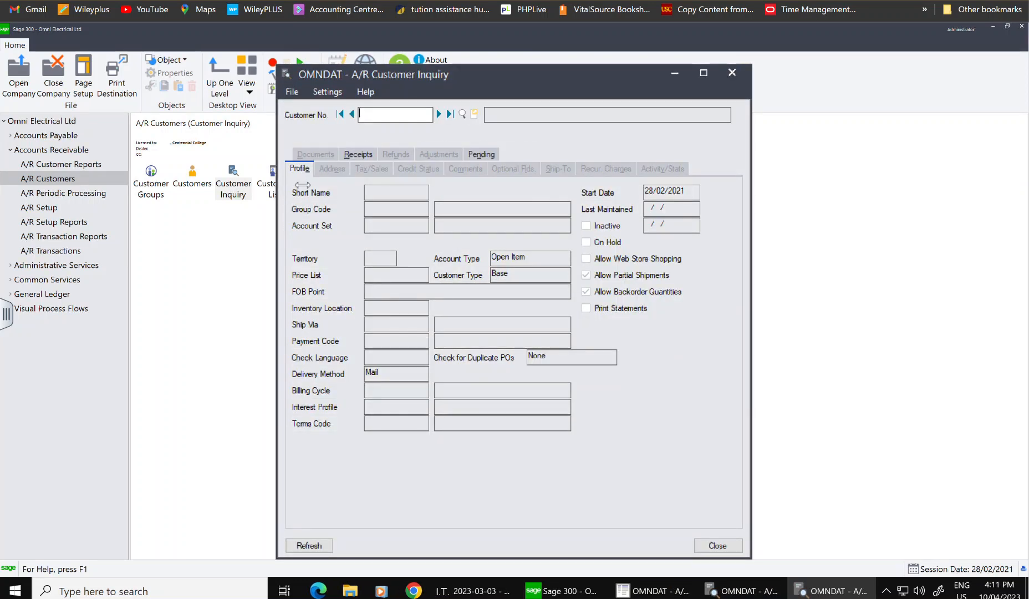
{"action": "left_click", "coordinate": [461, 113]}
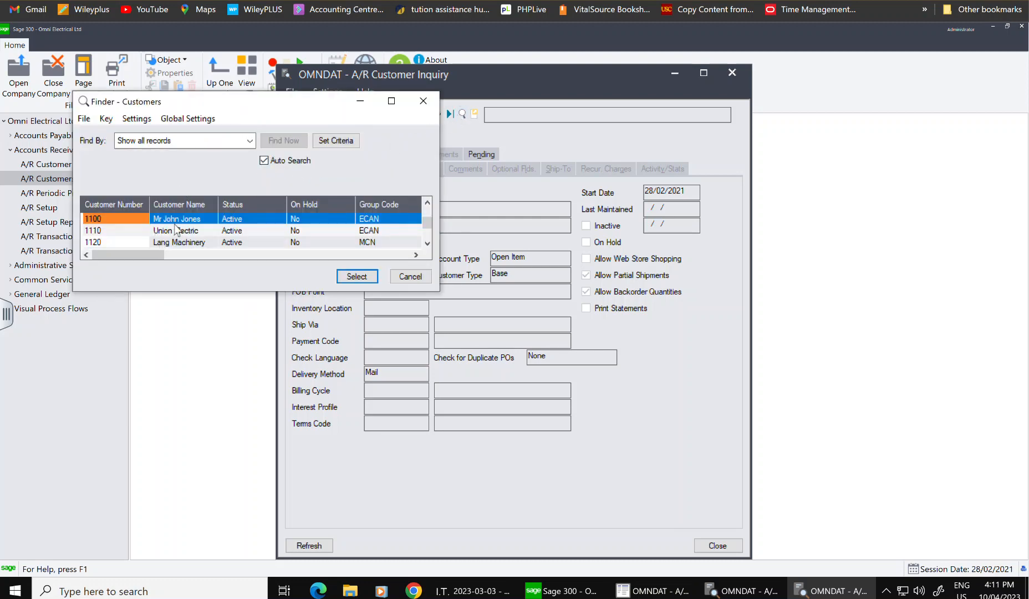
{"action": "key", "text": "Down"}
{"action": "key", "text": "Down"}
{"action": "key", "text": "Down"}
{"action": "key", "text": "Down"}
{"action": "key", "text": "Down"}
{"action": "key", "text": "Down"}
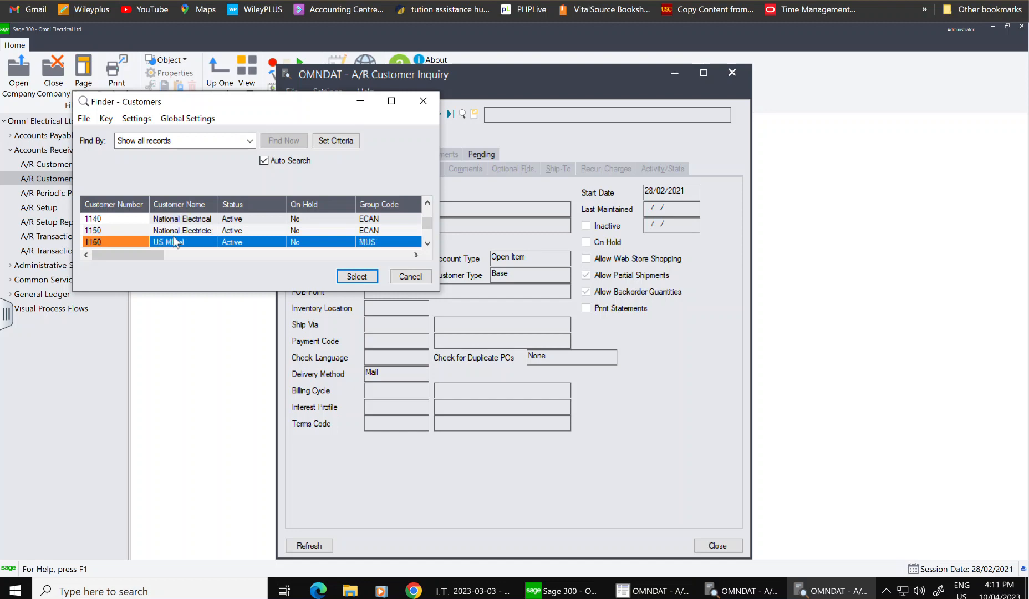
{"action": "left_click", "coordinate": [184, 223]}
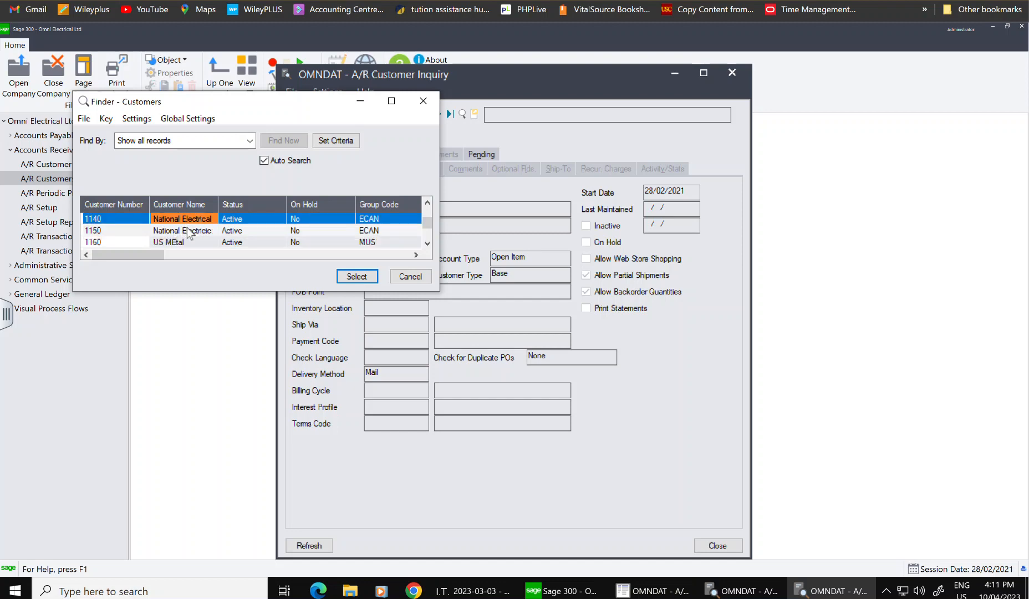
{"action": "left_click", "coordinate": [188, 231]}
{"action": "left_click", "coordinate": [357, 276]}
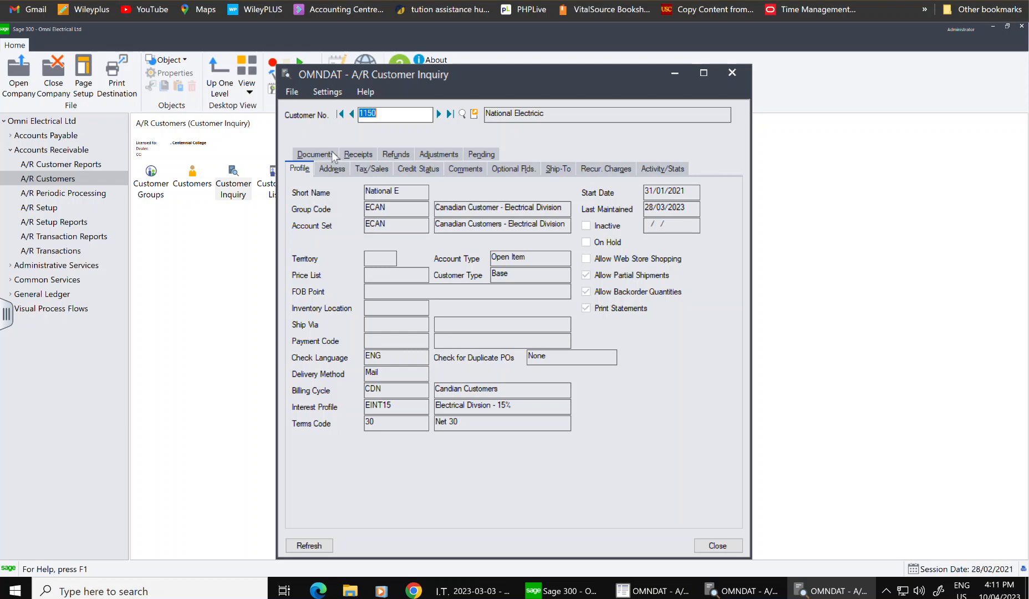
- Review National Electric's Credit Status, Adjustments and Tax/Sales tabs, then close that inquiry
{"action": "left_click", "coordinate": [430, 170]}
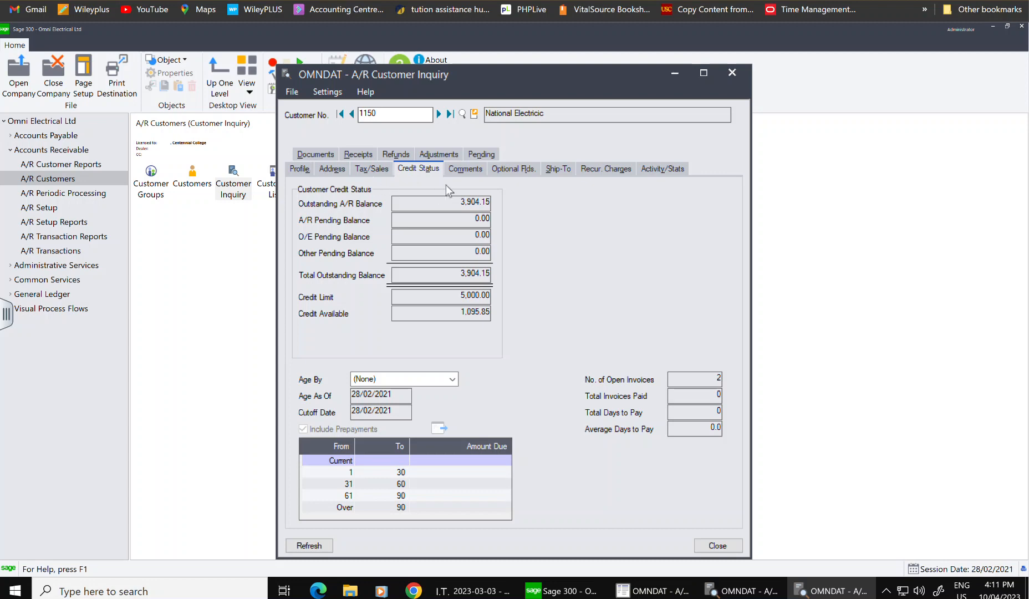
{"action": "left_click", "coordinate": [438, 157]}
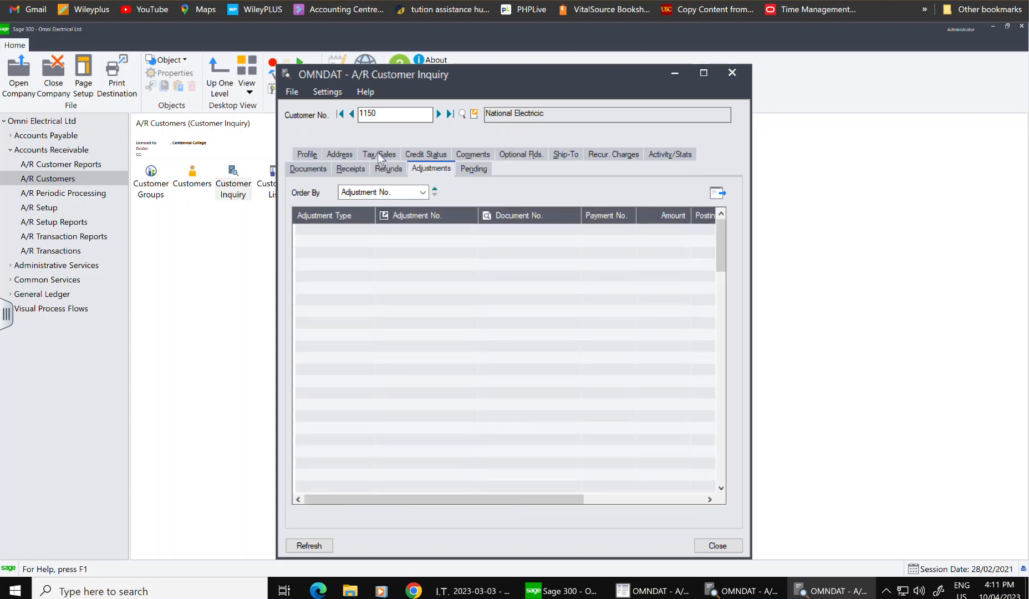
{"action": "left_click", "coordinate": [378, 153]}
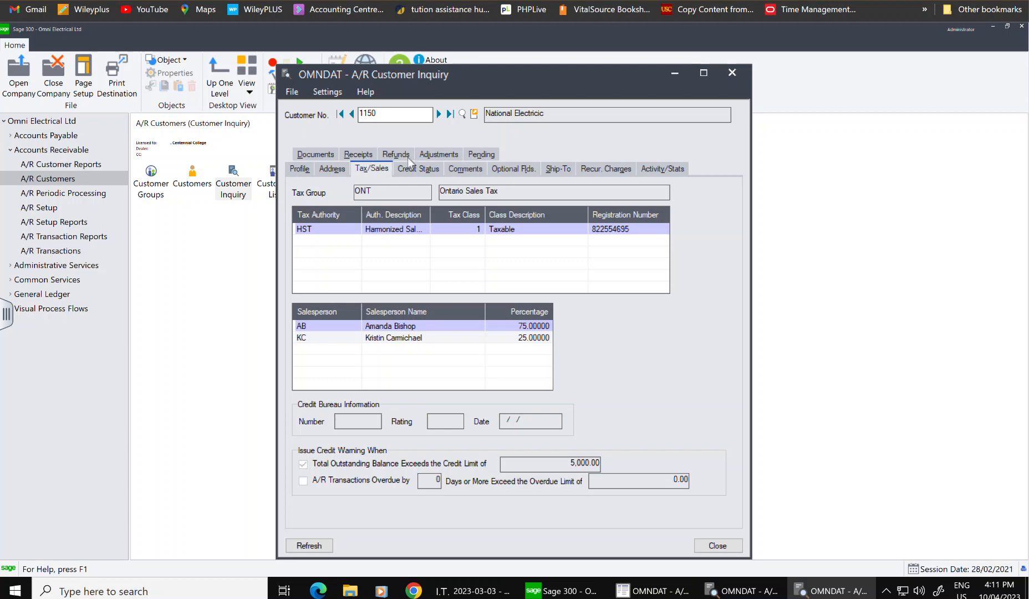
{"action": "left_click", "coordinate": [412, 171]}
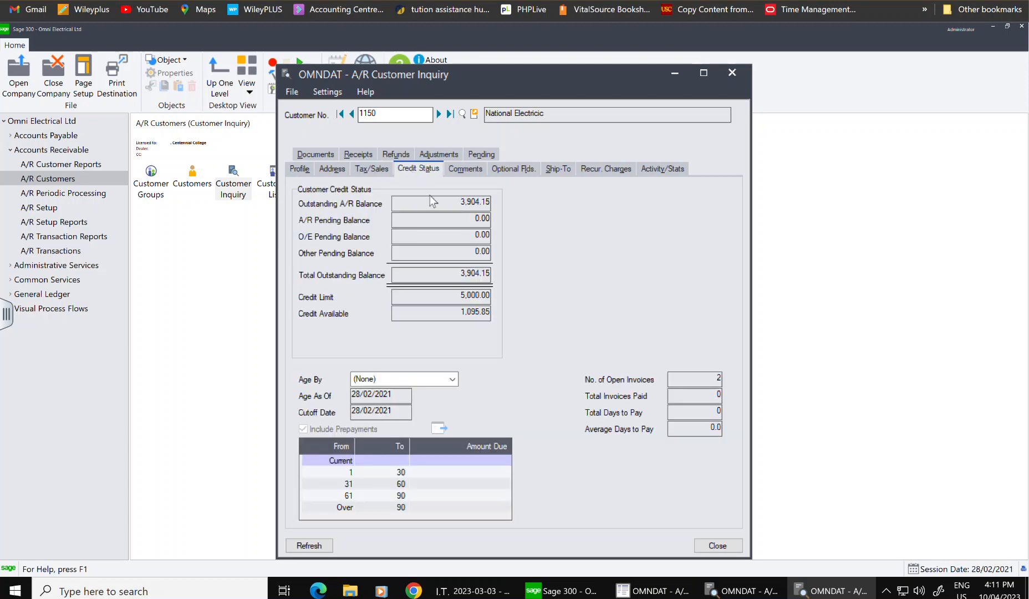
{"action": "left_click", "coordinate": [732, 73]}
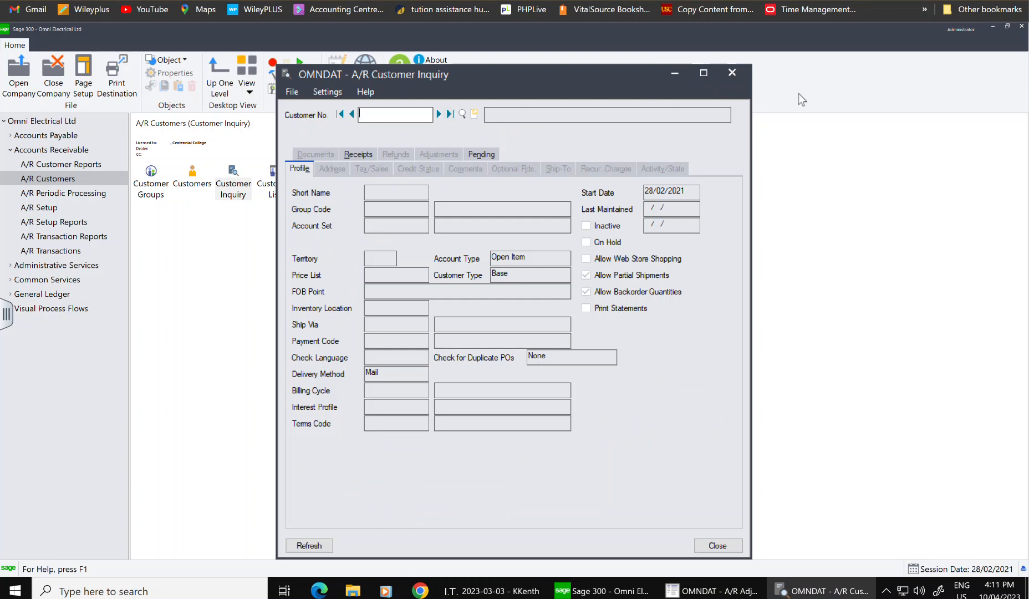
- Close the remaining Customer Inquiry windows without loading a customer
{"action": "left_click", "coordinate": [732, 73]}
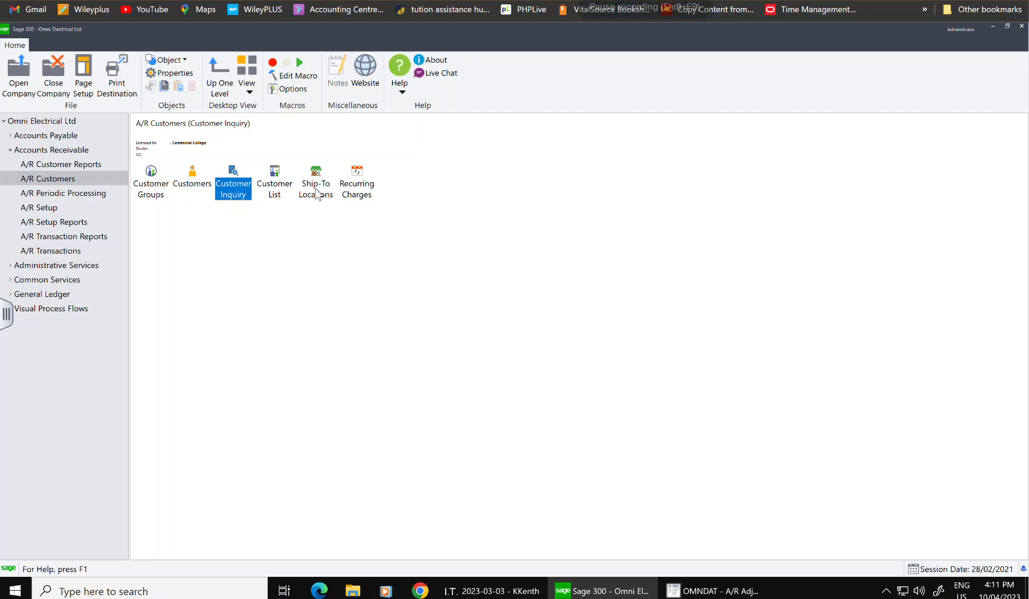
{"action": "double_click", "coordinate": [229, 188]}
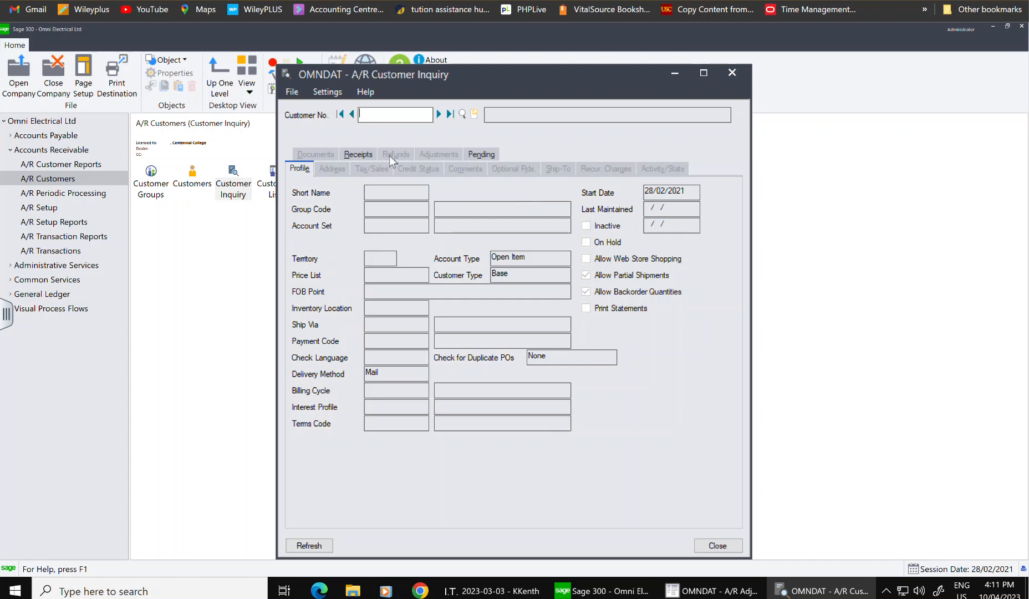
{"action": "left_click", "coordinate": [461, 114]}
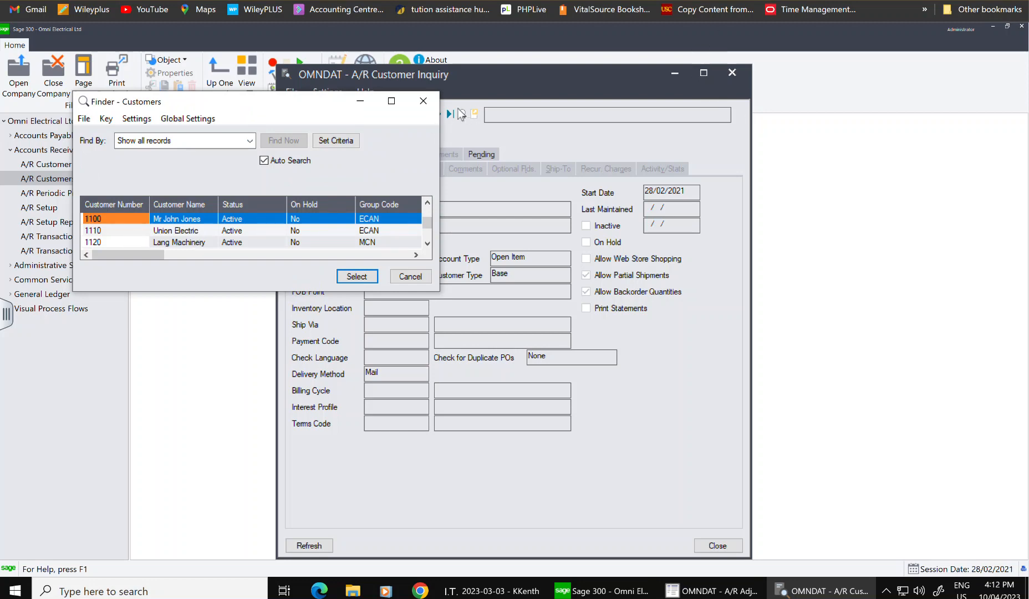
{"action": "left_click", "coordinate": [423, 101]}
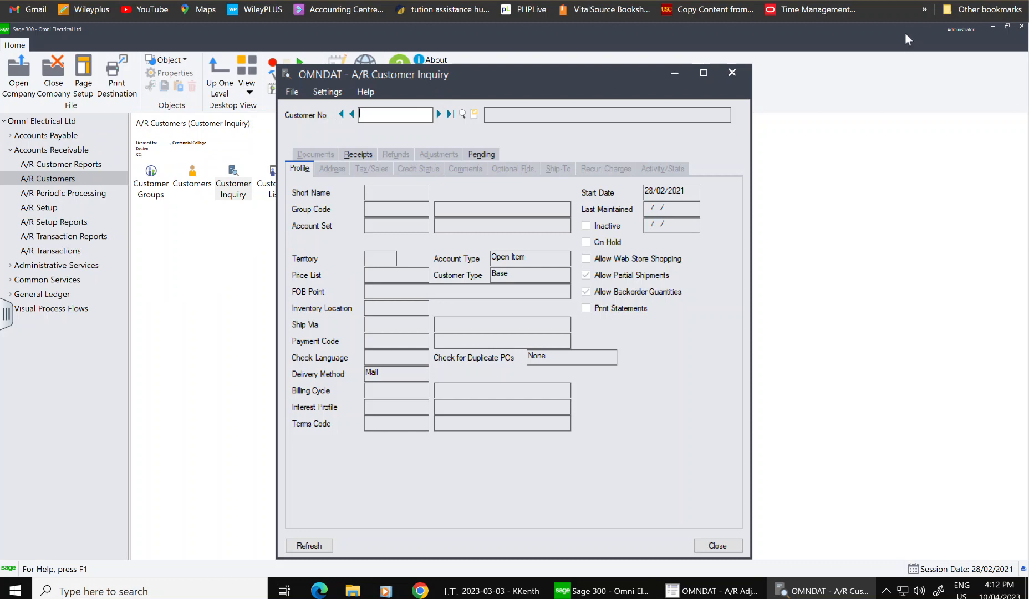
{"action": "left_click", "coordinate": [731, 74]}
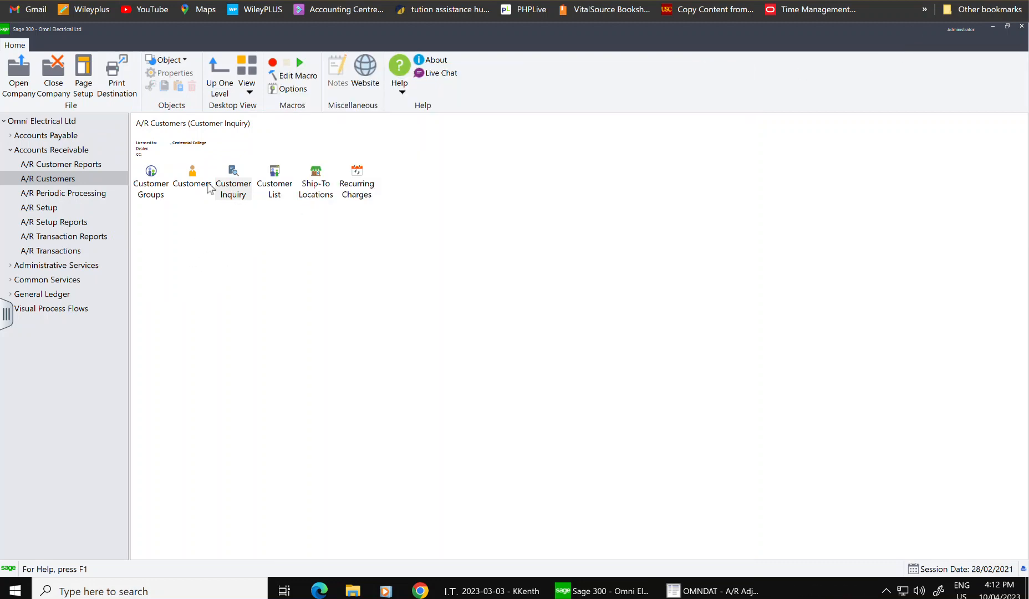
- Reopen A/R Adjustment Entry from the Adjustment Batch List under A/R Transactions
{"action": "left_click", "coordinate": [48, 251]}
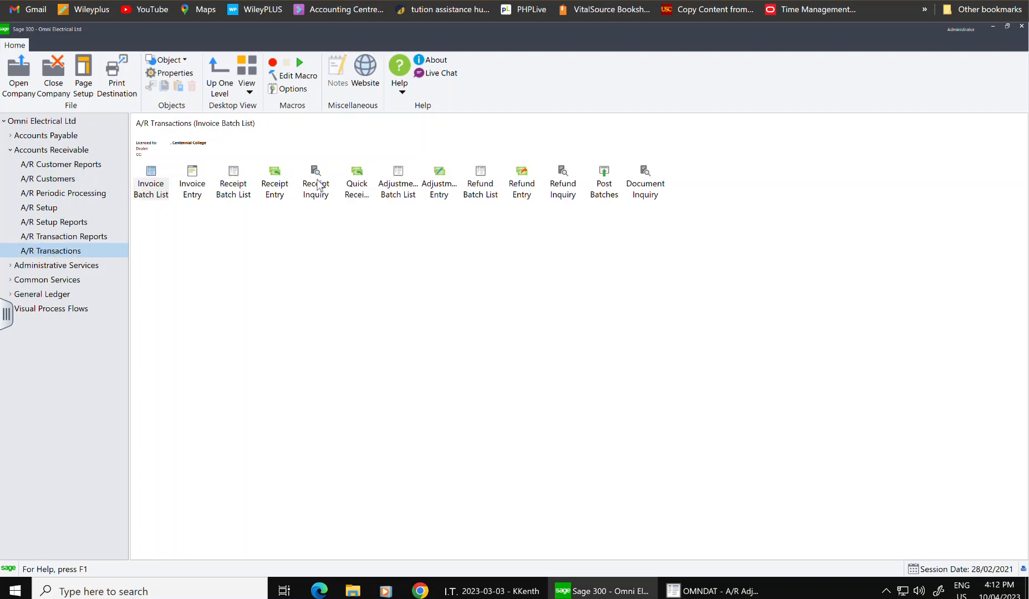
{"action": "left_click", "coordinate": [409, 187]}
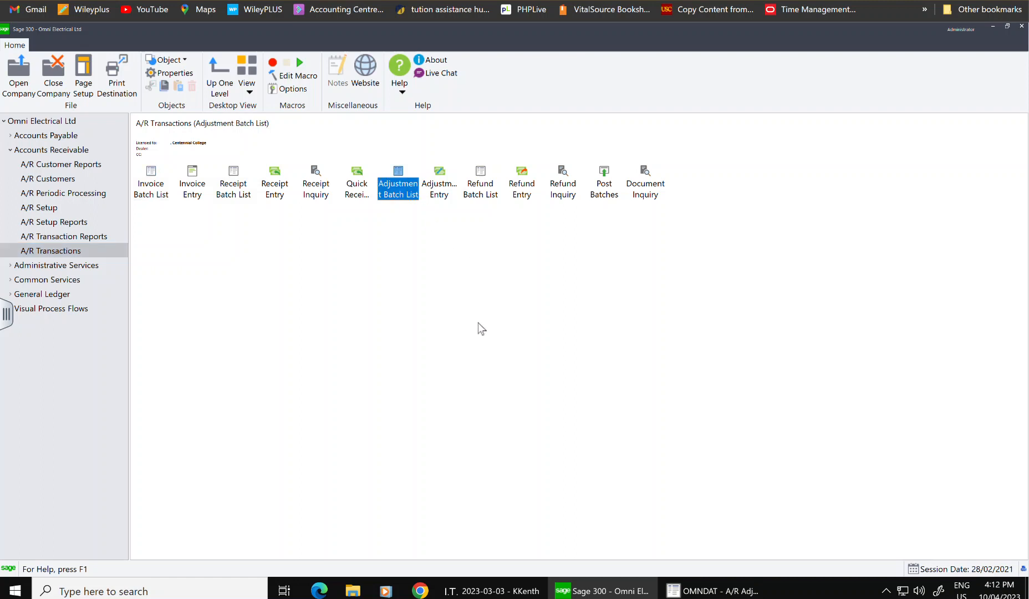
{"action": "double_click", "coordinate": [411, 198]}
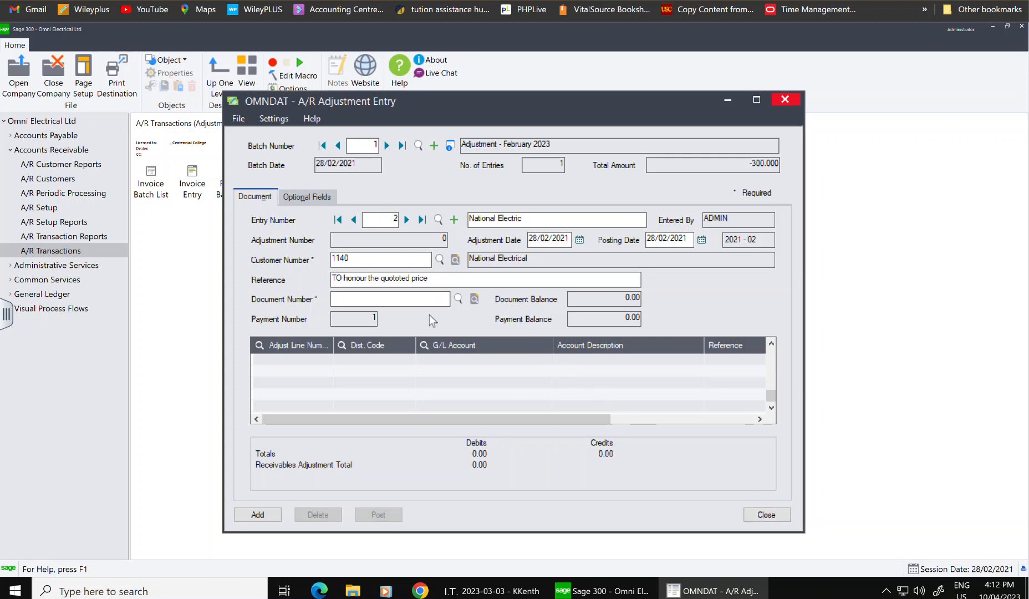
- Apply the adjustment to National Electrical's first open invoice, document 1005
{"action": "left_click", "coordinate": [456, 299]}
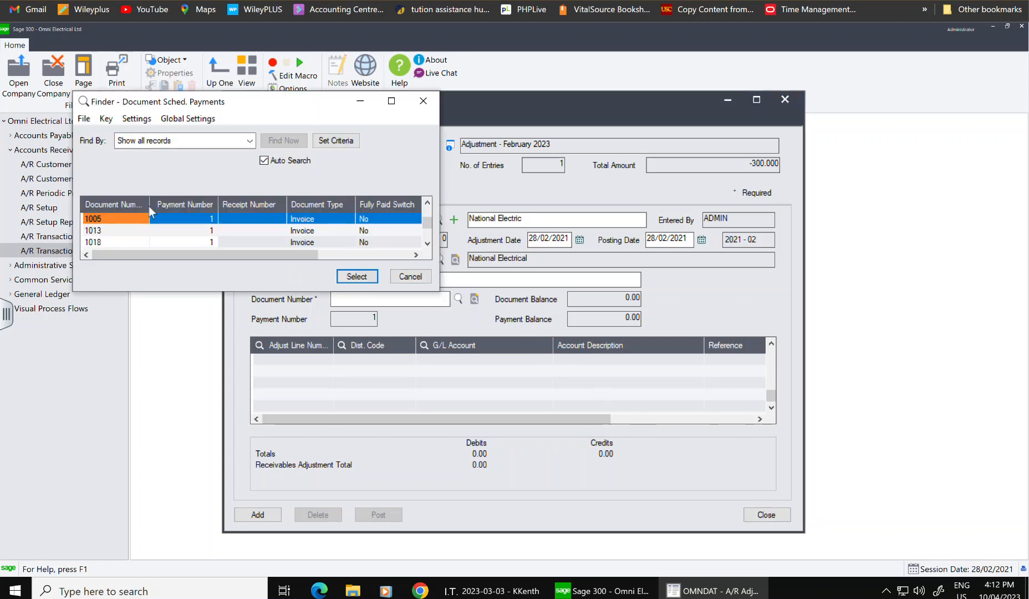
{"action": "key", "text": "Down"}
{"action": "key", "text": "Down"}
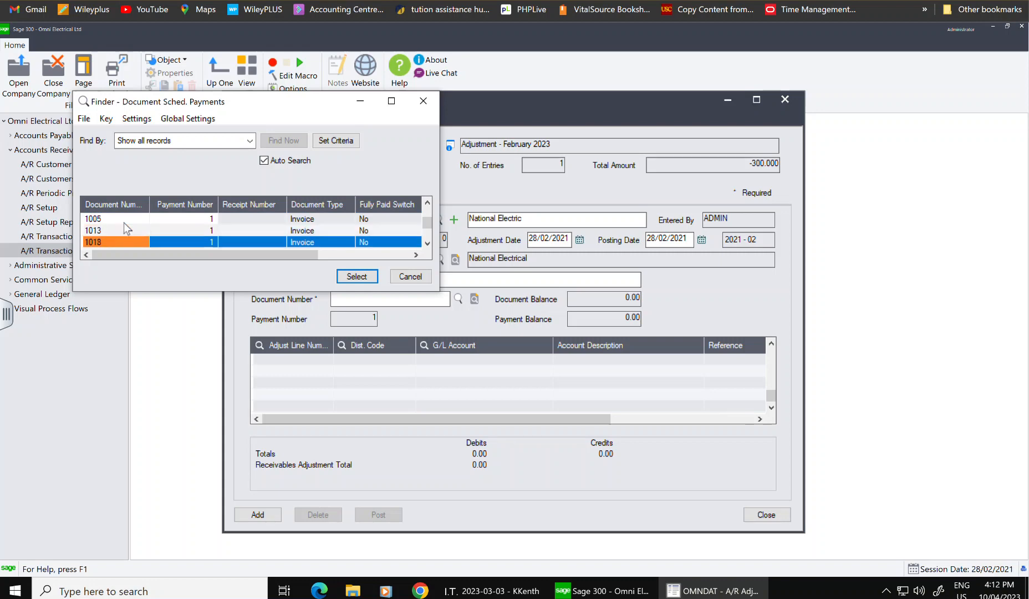
{"action": "key", "text": "Down"}
{"action": "key", "text": "Down"}
{"action": "key", "text": "Home"}
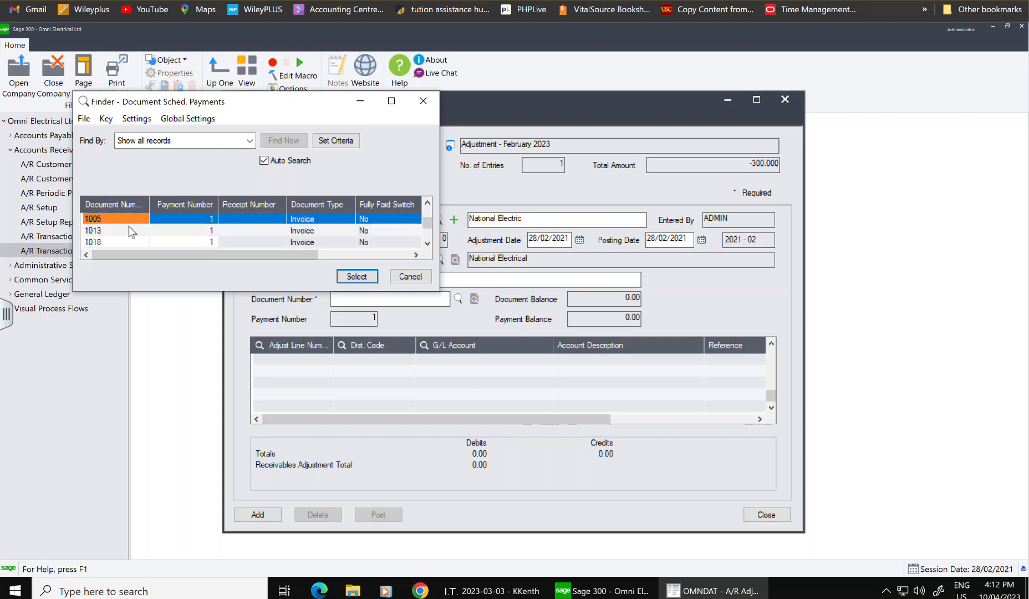
{"action": "left_click", "coordinate": [356, 280]}
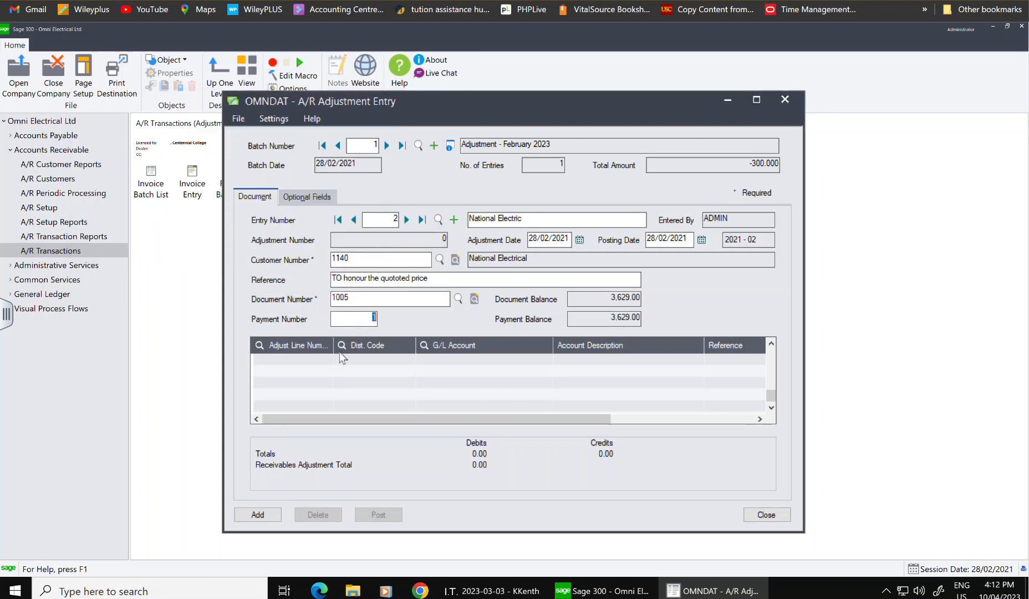
- Assign G/L account 4500-100 Sales to the first detail line
{"action": "left_click", "coordinate": [475, 349]}
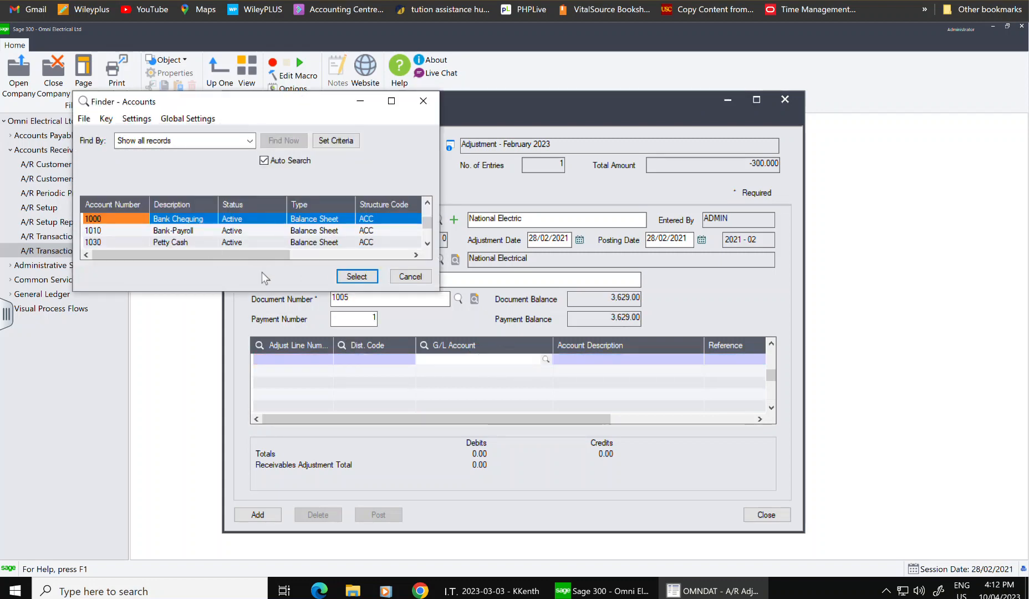
{"action": "scroll", "coordinate": [337, 219], "scroll_direction": "down", "scroll_amount": 5}
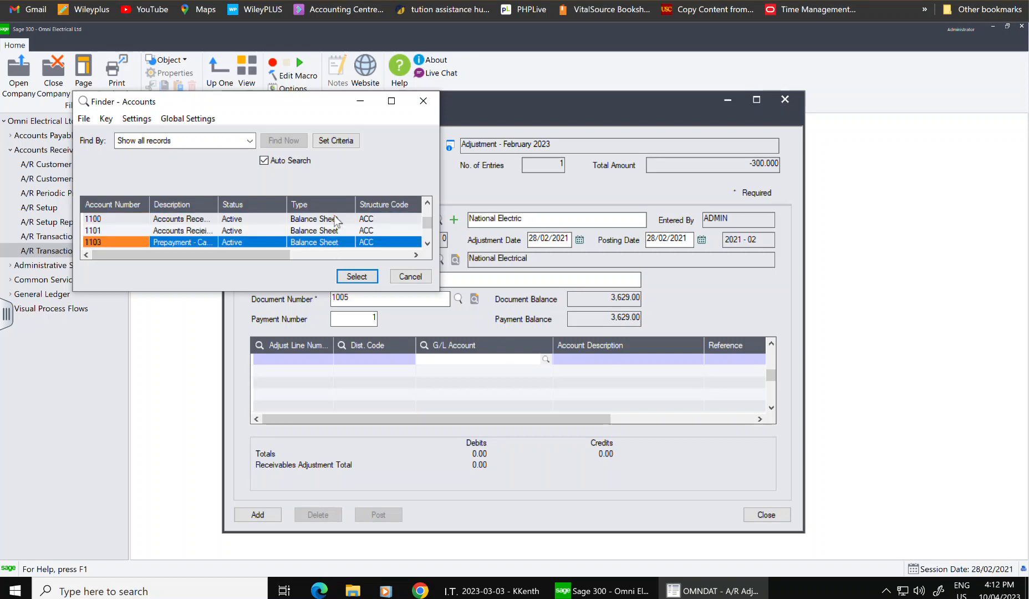
{"action": "scroll", "coordinate": [335, 219], "scroll_direction": "down", "scroll_amount": 3}
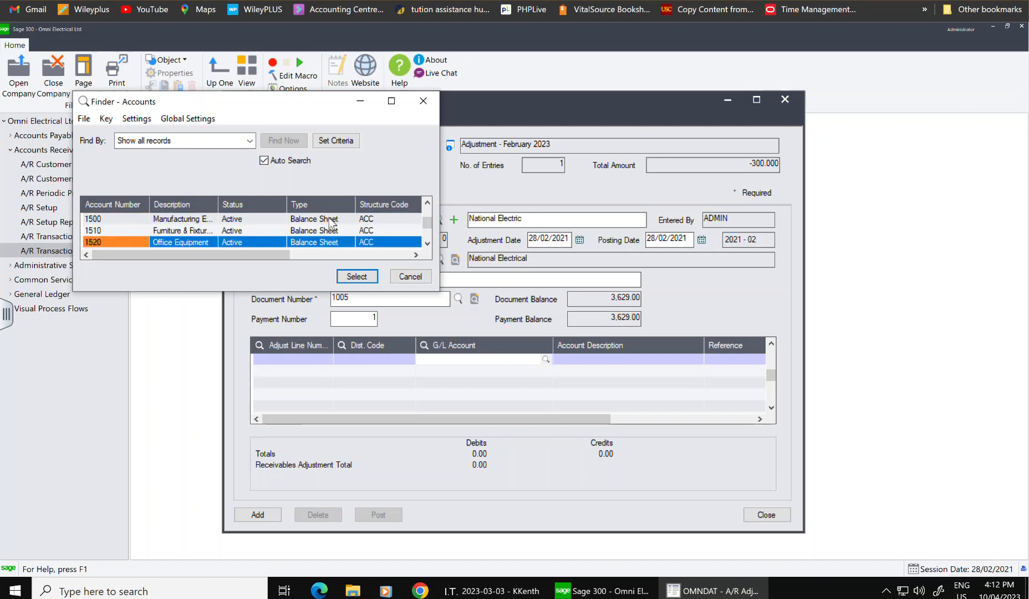
{"action": "scroll", "coordinate": [331, 223], "scroll_direction": "down", "scroll_amount": 1}
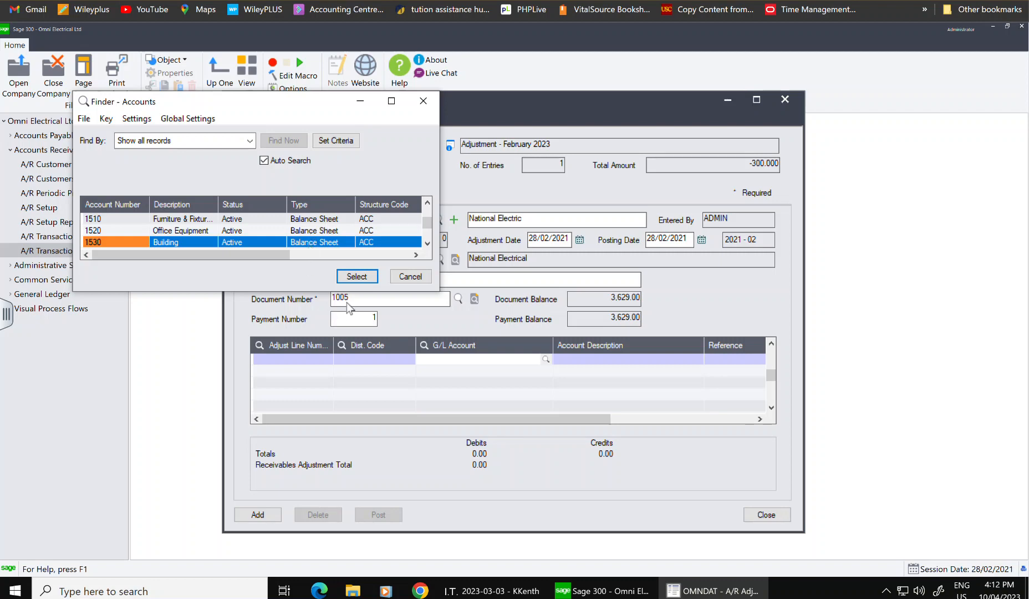
{"action": "scroll", "coordinate": [176, 232], "scroll_direction": "down", "scroll_amount": 2}
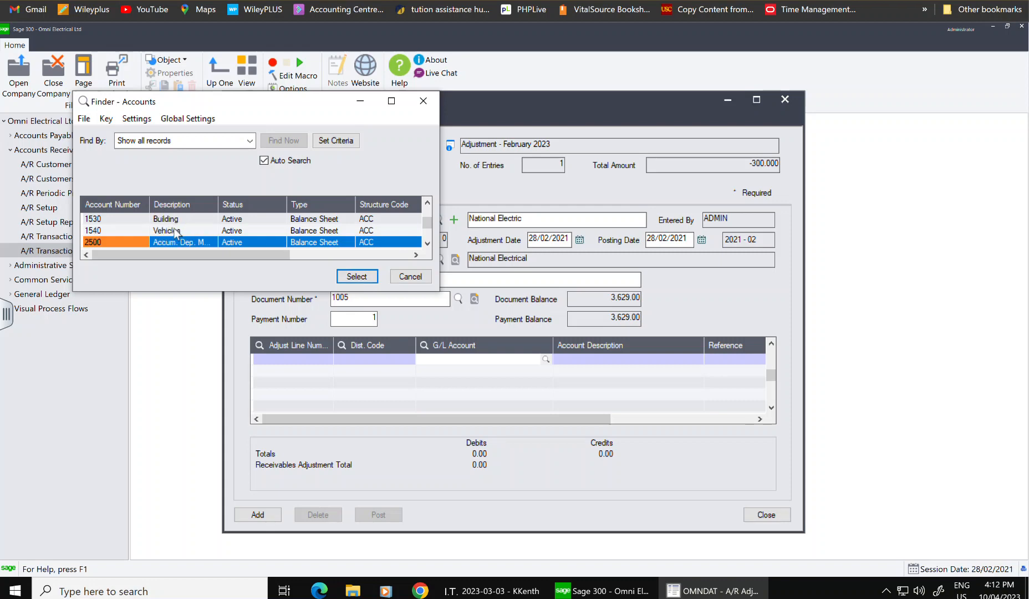
{"action": "scroll", "coordinate": [176, 232], "scroll_direction": "down", "scroll_amount": 5}
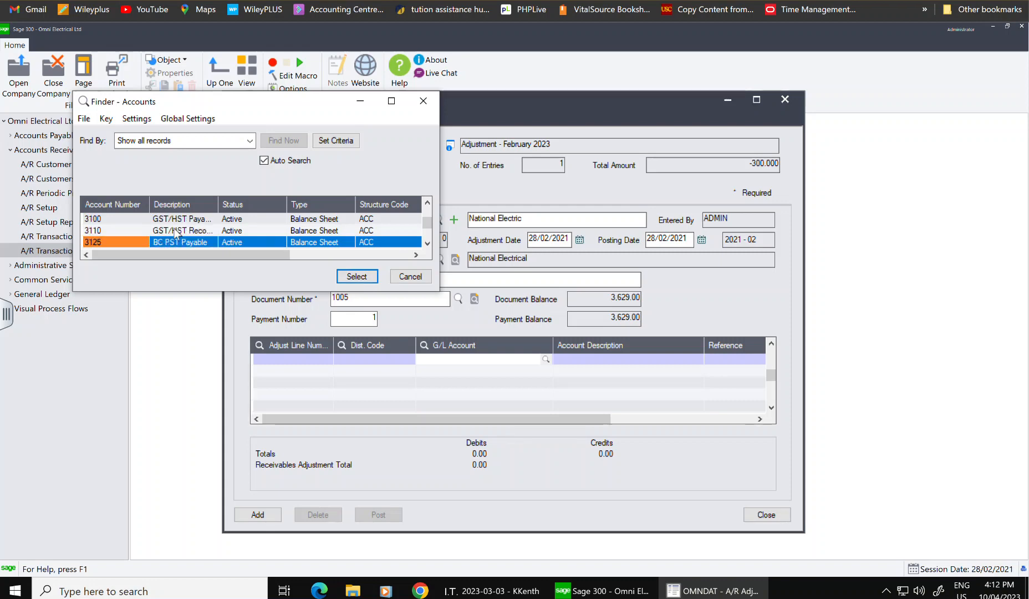
{"action": "scroll", "coordinate": [176, 232], "scroll_direction": "down", "scroll_amount": 4}
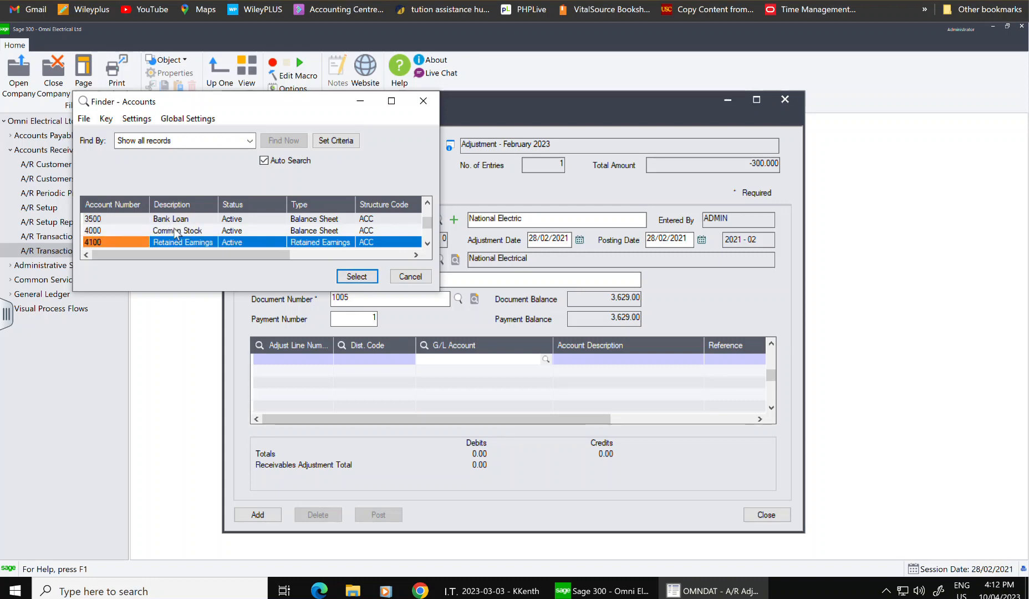
{"action": "scroll", "coordinate": [176, 233], "scroll_direction": "down", "scroll_amount": 1}
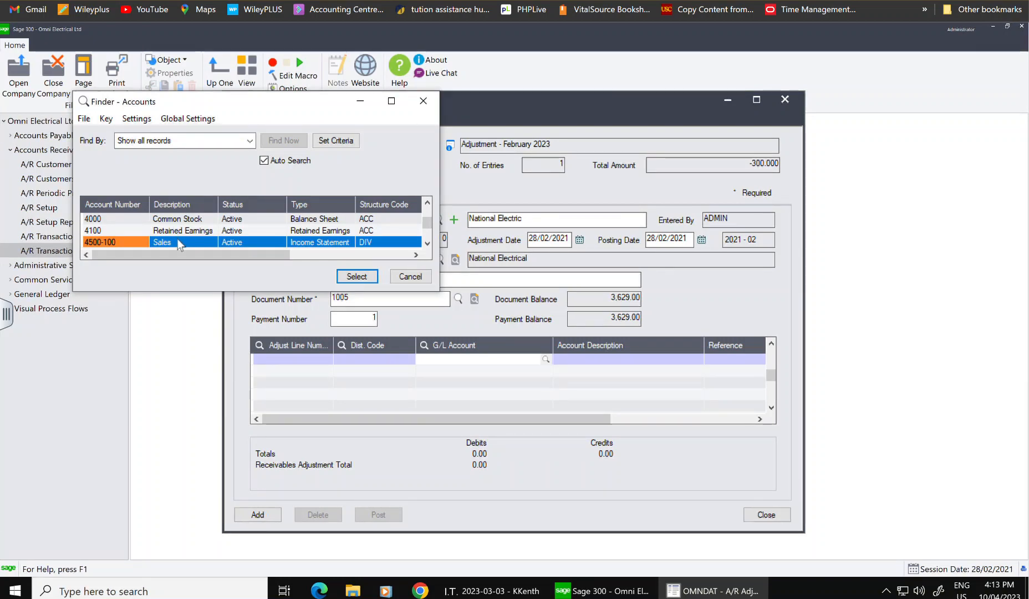
{"action": "scroll", "coordinate": [240, 240], "scroll_direction": "down", "scroll_amount": 1}
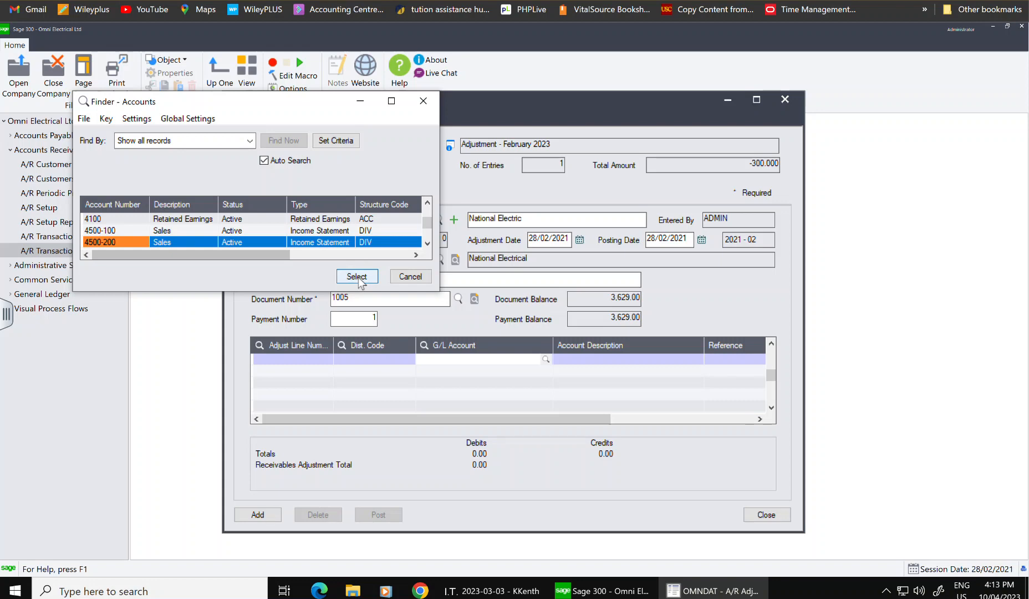
{"action": "left_click", "coordinate": [256, 230]}
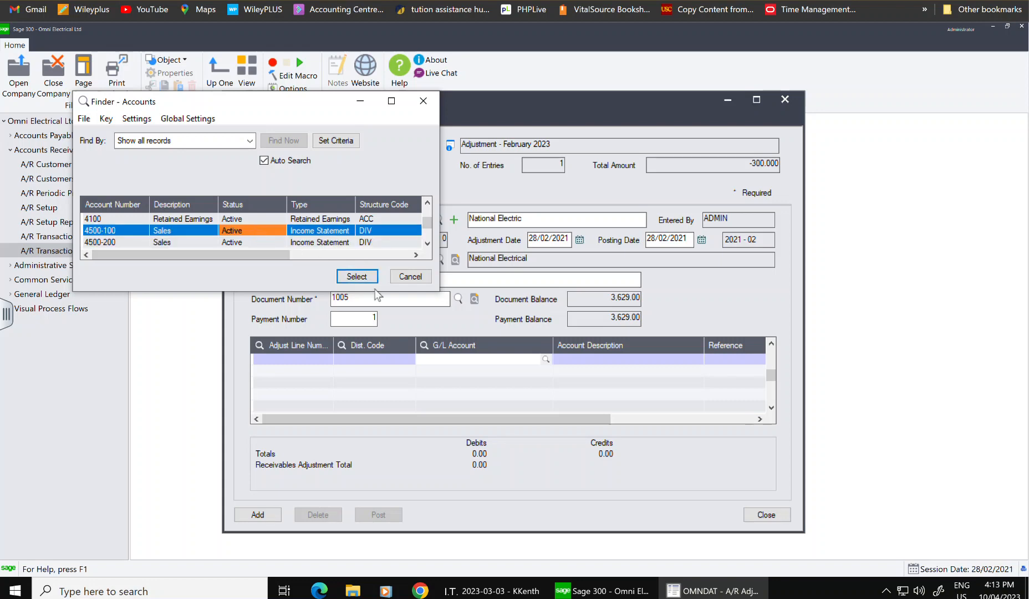
{"action": "left_click", "coordinate": [355, 276]}
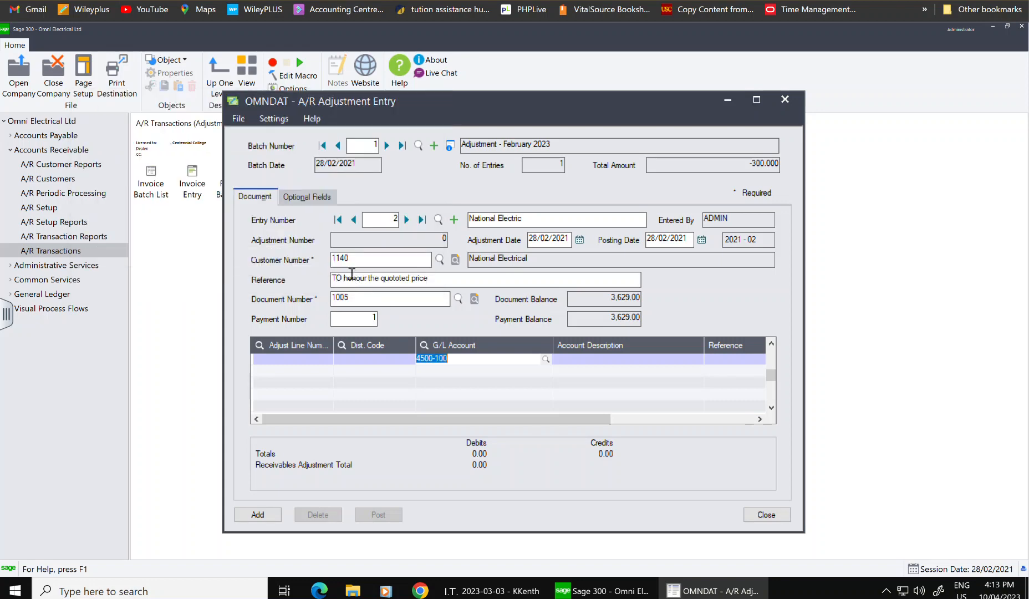
{"action": "left_click", "coordinate": [588, 356]}
- Enter a 15.00 credit on the 4500-100 Sales line
{"action": "left_click_drag", "start_coordinate": [560, 417], "coordinate": [690, 420]}
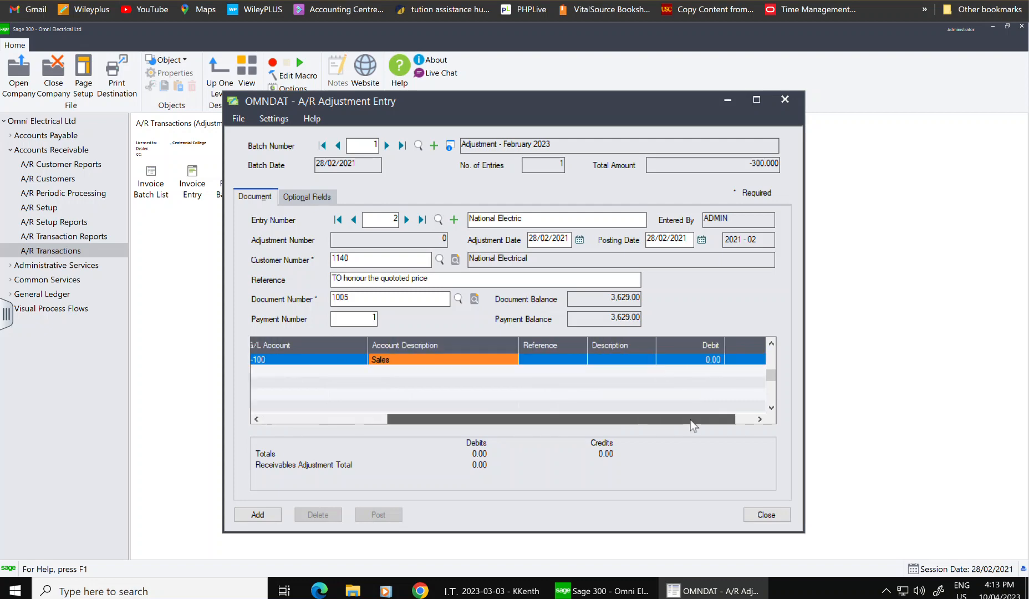
{"action": "left_click", "coordinate": [705, 359]}
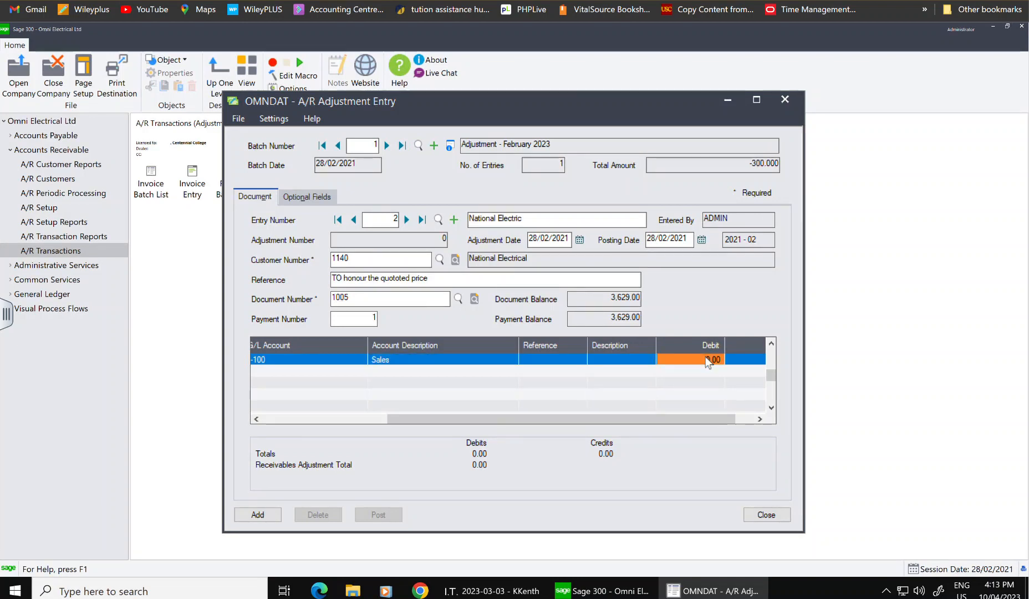
{"action": "left_click", "coordinate": [714, 358]}
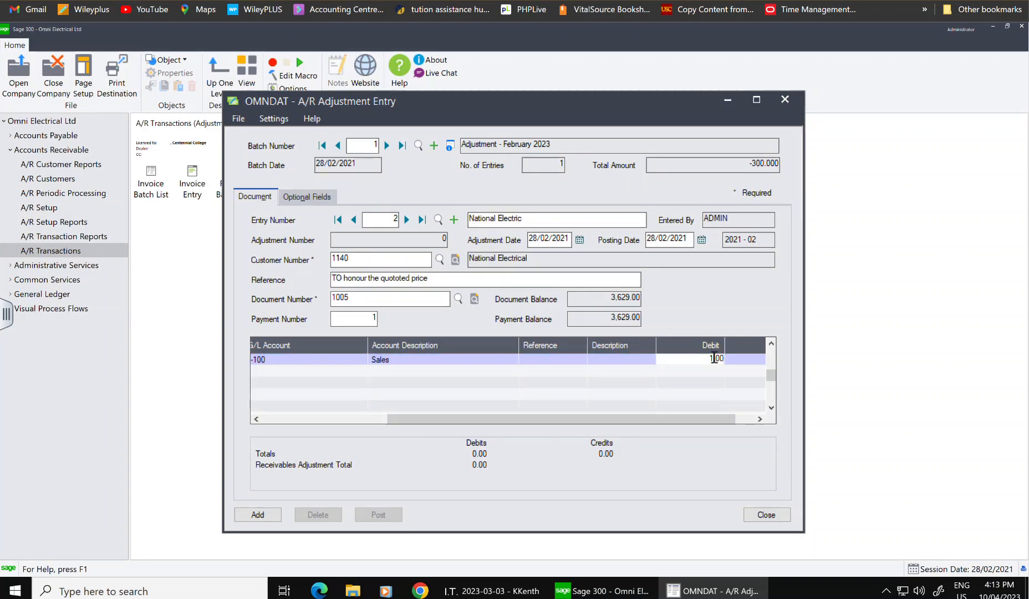
{"action": "type", "text": "5"}
{"action": "left_click", "coordinate": [747, 418]}
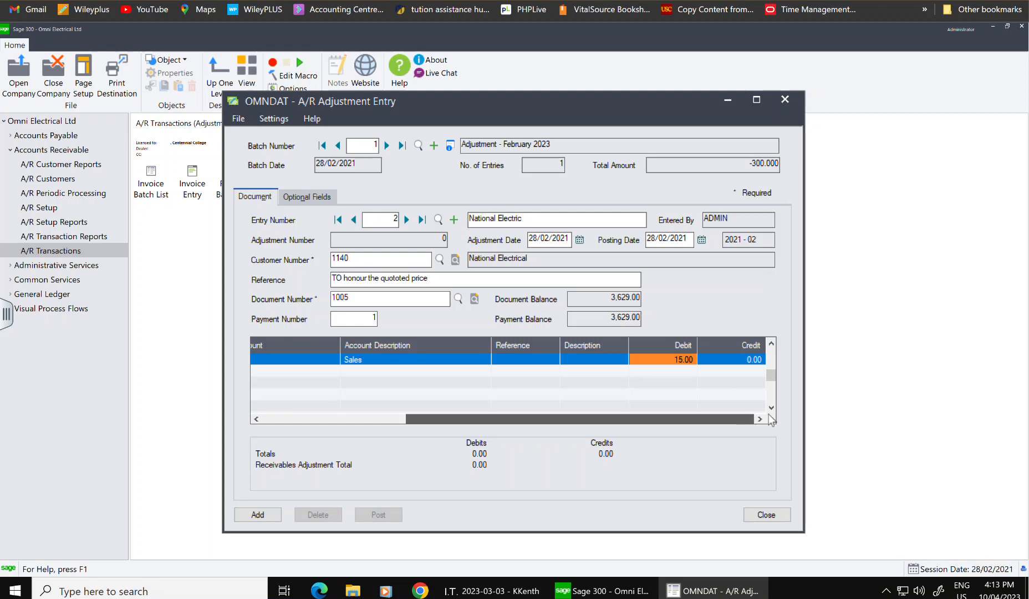
{"action": "left_click", "coordinate": [750, 360]}
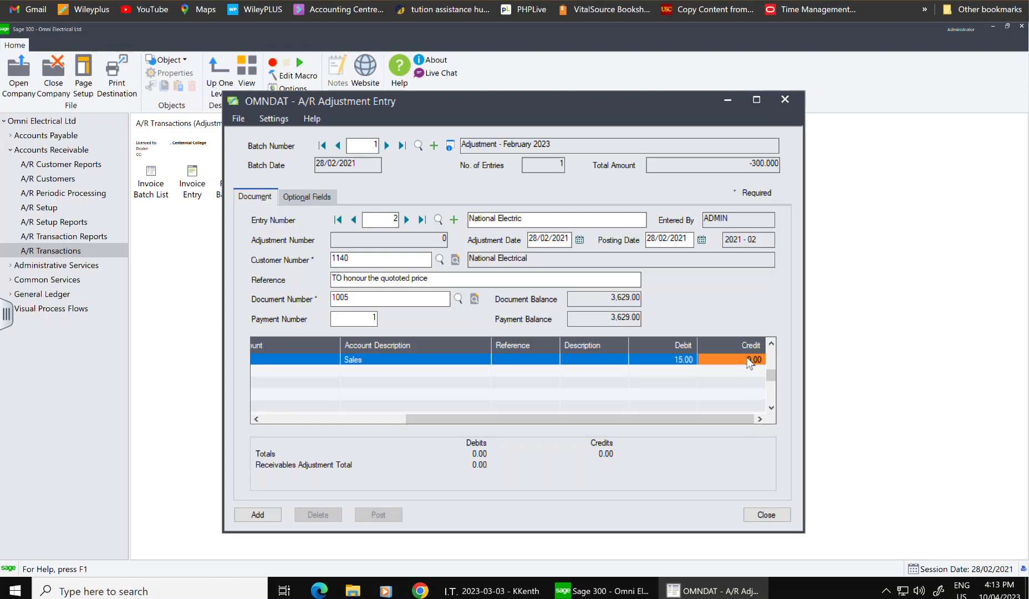
{"action": "type", "text": "15"}
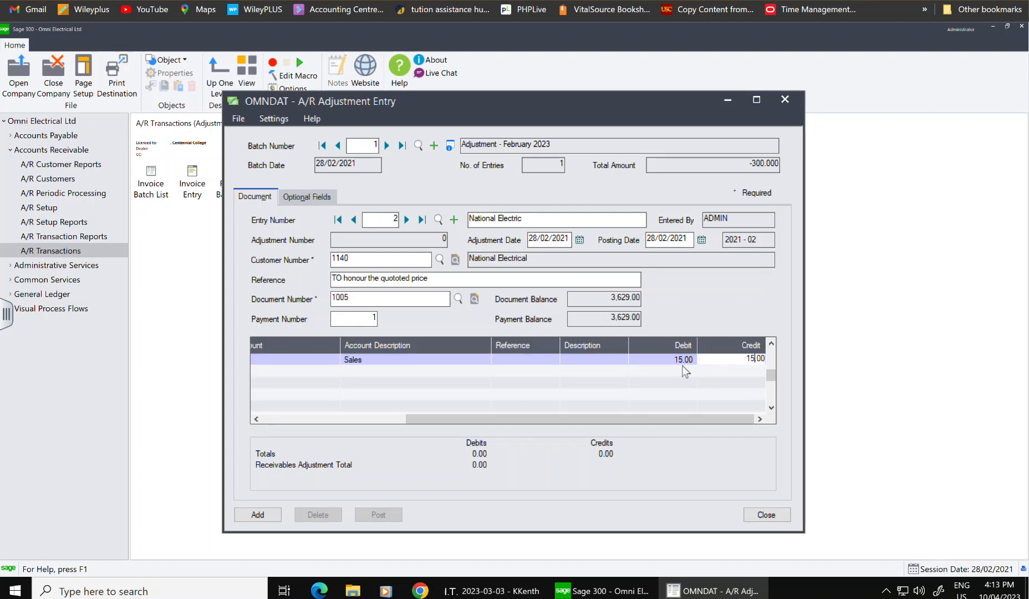
{"action": "key", "text": "Return"}
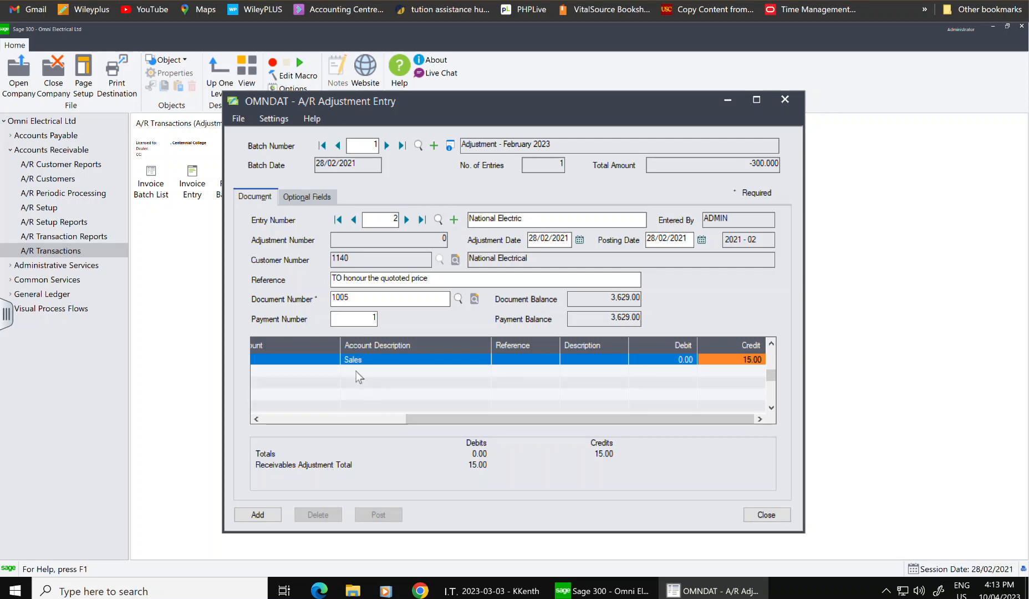
- Insert a new empty detail line below the Sales line
{"action": "key", "text": "Tab"}
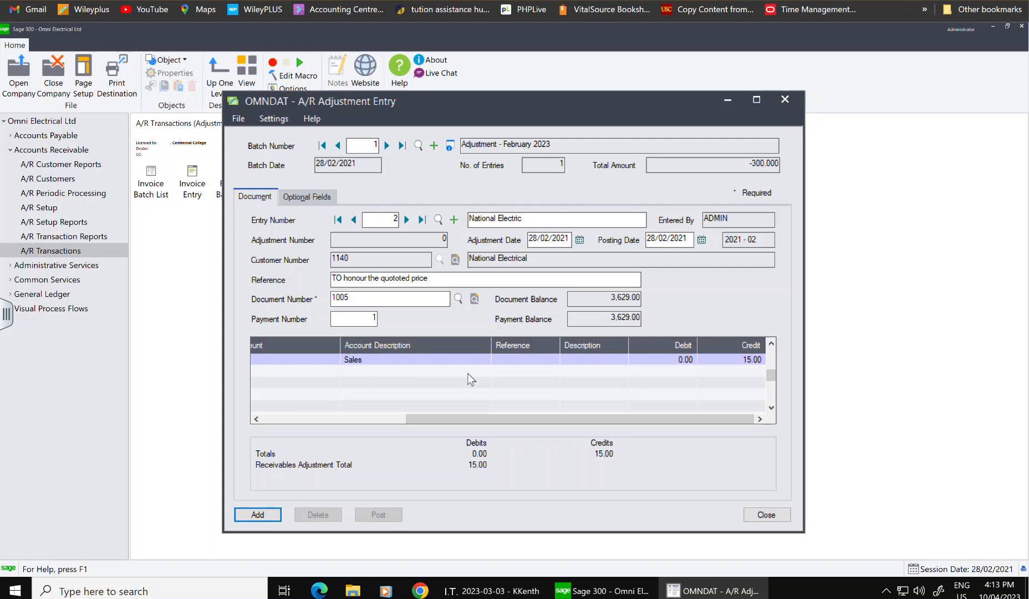
{"action": "key", "text": "Tab"}
{"action": "key", "text": "Tab"}
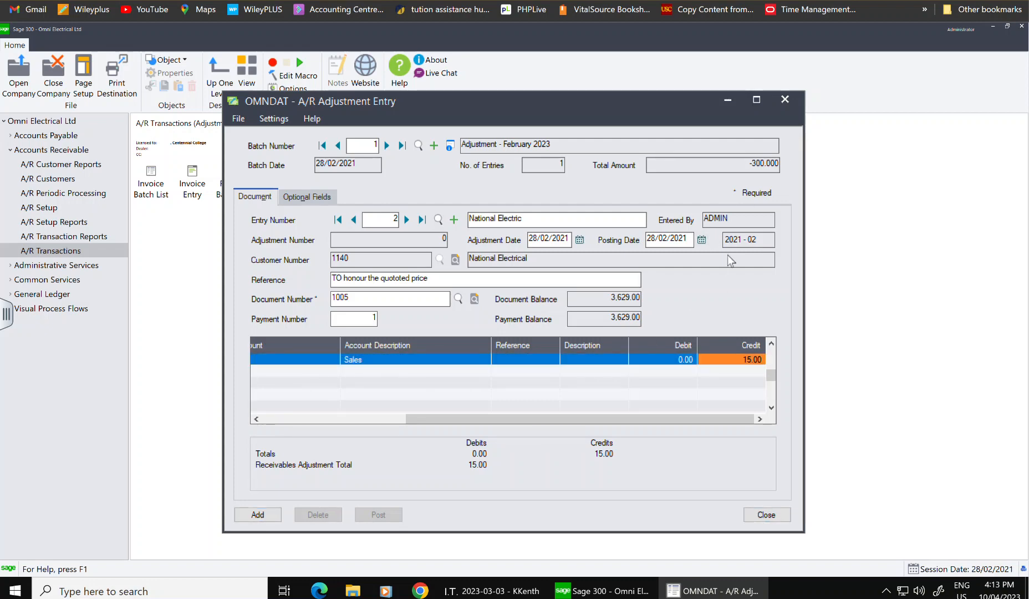
{"action": "key", "text": "Insert"}
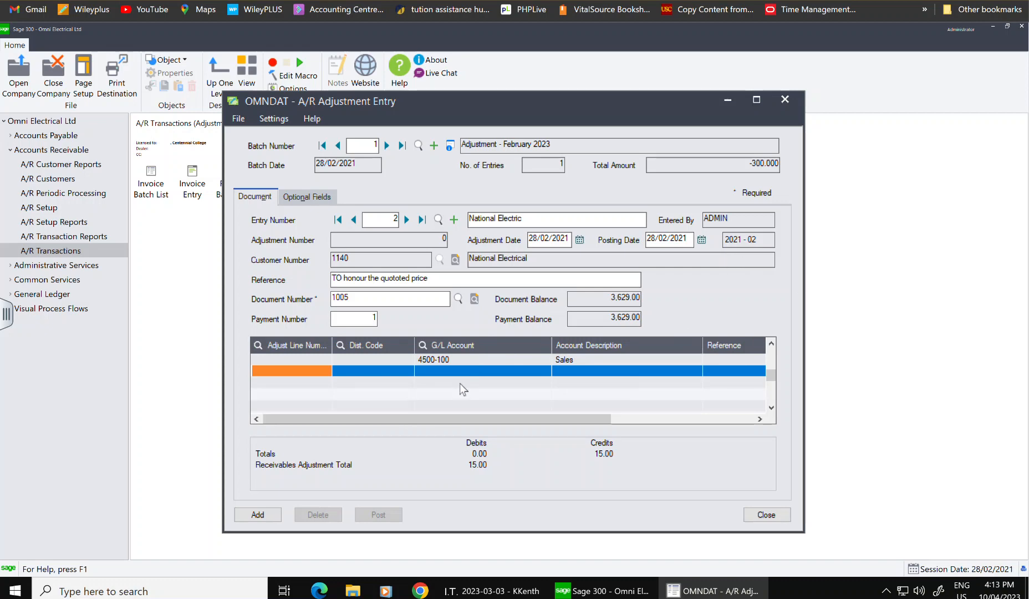
- Set the new line's G/L account to 3110 GST/HST Recoverable
{"action": "left_click", "coordinate": [462, 365]}
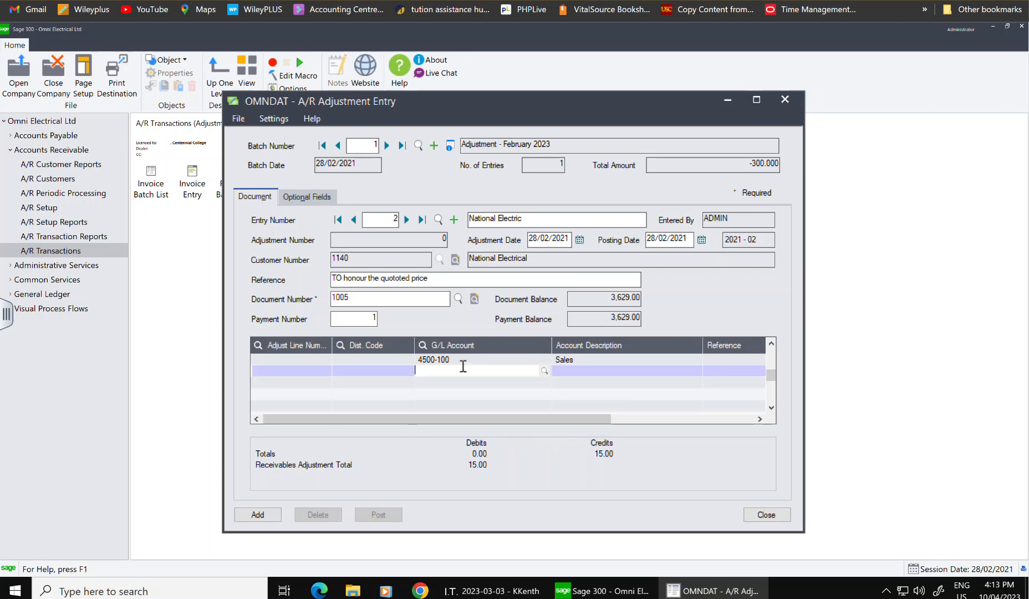
{"action": "left_click", "coordinate": [544, 371]}
{"action": "scroll", "coordinate": [234, 244], "scroll_direction": "down", "scroll_amount": 4}
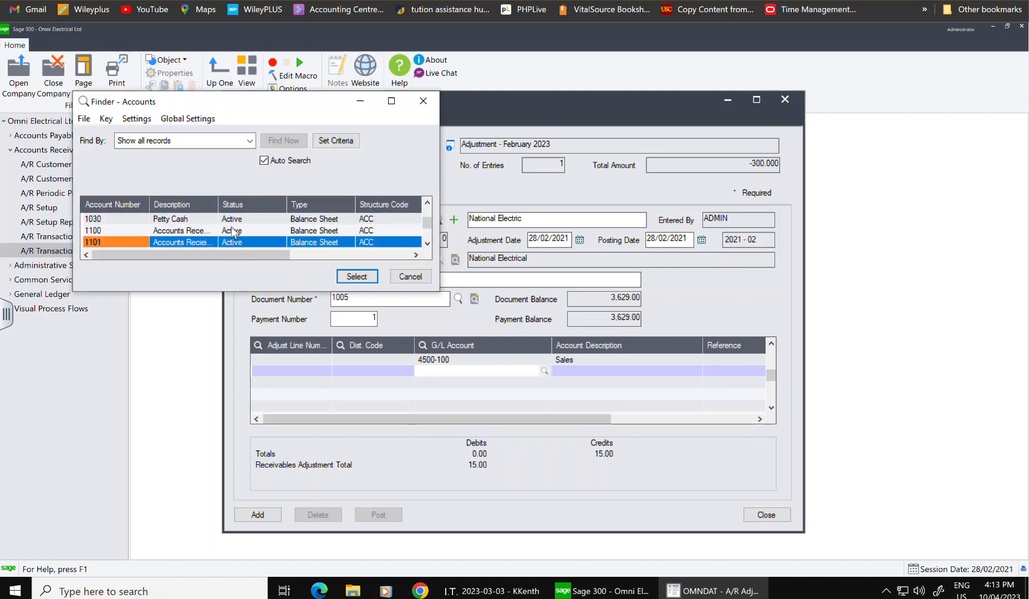
{"action": "scroll", "coordinate": [234, 244], "scroll_direction": "down", "scroll_amount": 6}
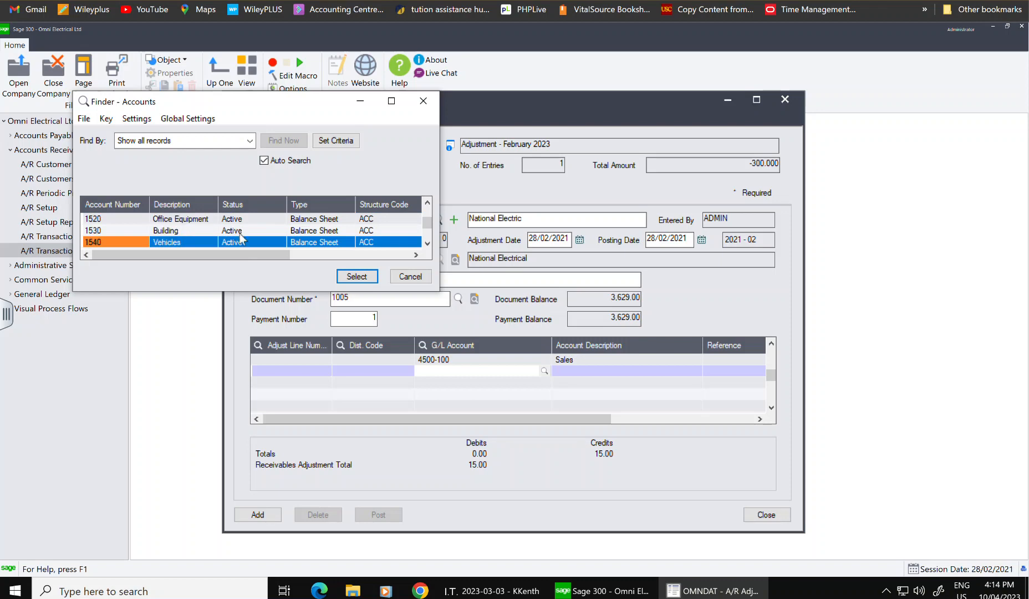
{"action": "scroll", "coordinate": [241, 239], "scroll_direction": "down", "scroll_amount": 8}
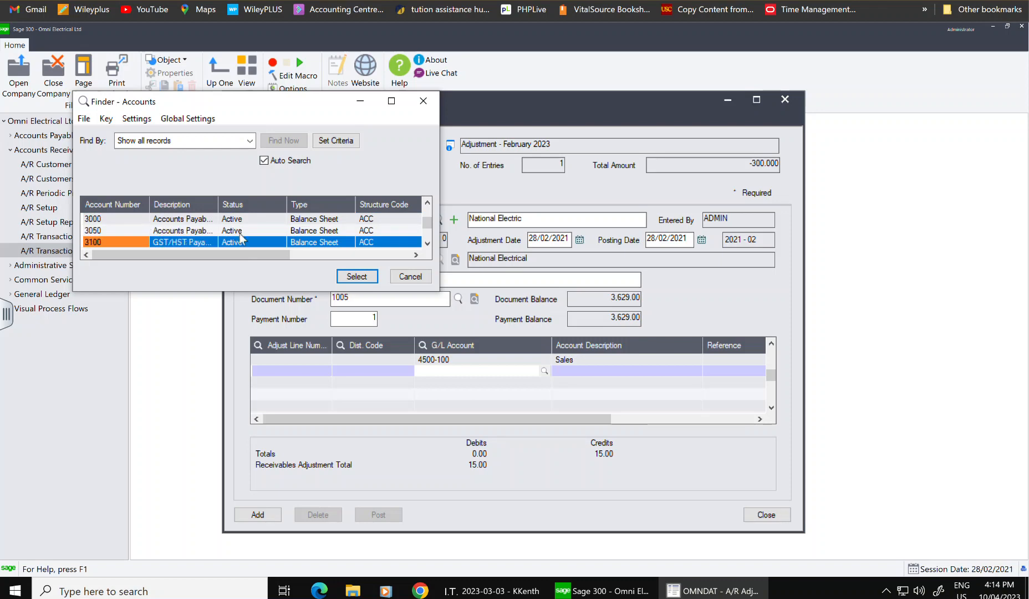
{"action": "scroll", "coordinate": [240, 238], "scroll_direction": "down", "scroll_amount": 1}
{"action": "left_click", "coordinate": [358, 276]}
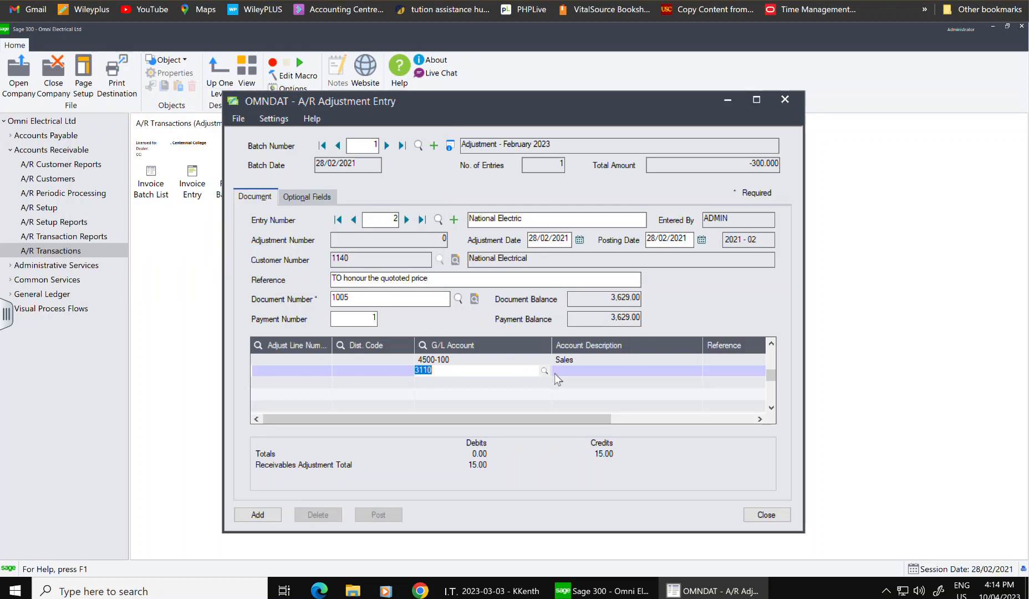
{"action": "left_click", "coordinate": [728, 370]}
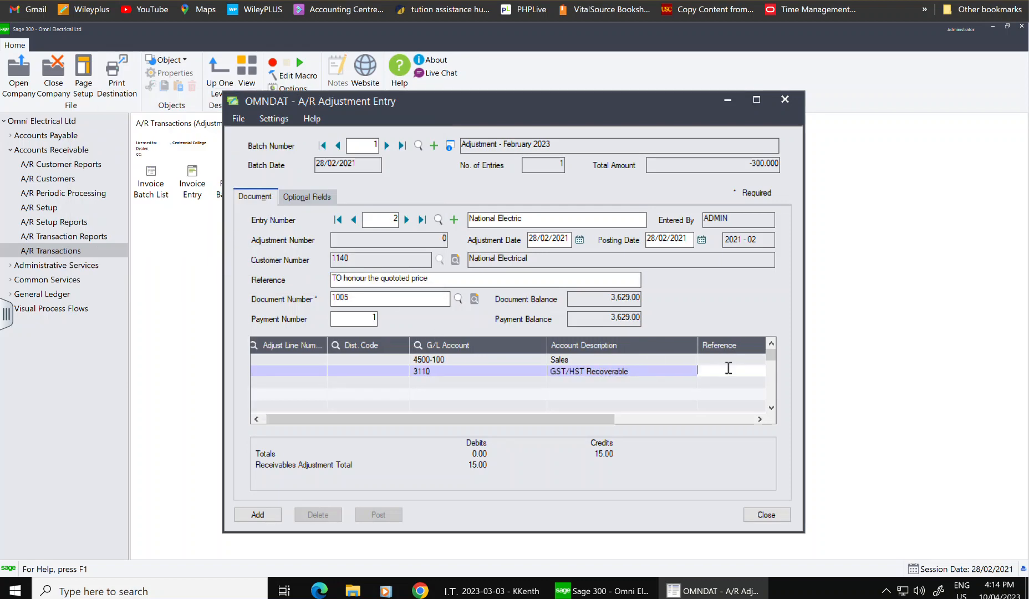
- Enter a 1.95 credit on the GST/HST line and add the entry to the batch
{"action": "key", "text": "Tab"}
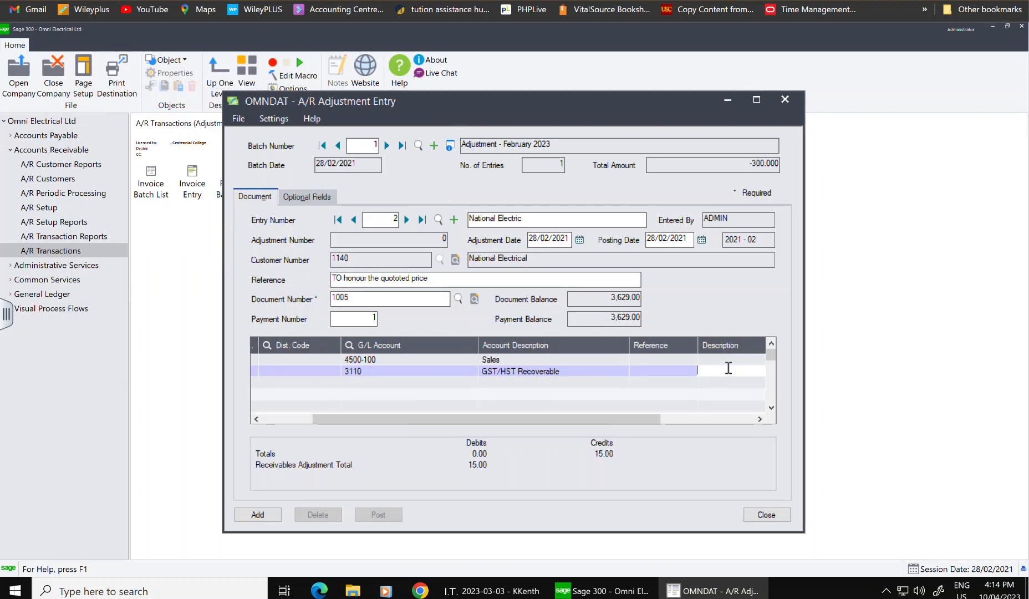
{"action": "key", "text": "Tab"}
{"action": "key", "text": "Tab"}
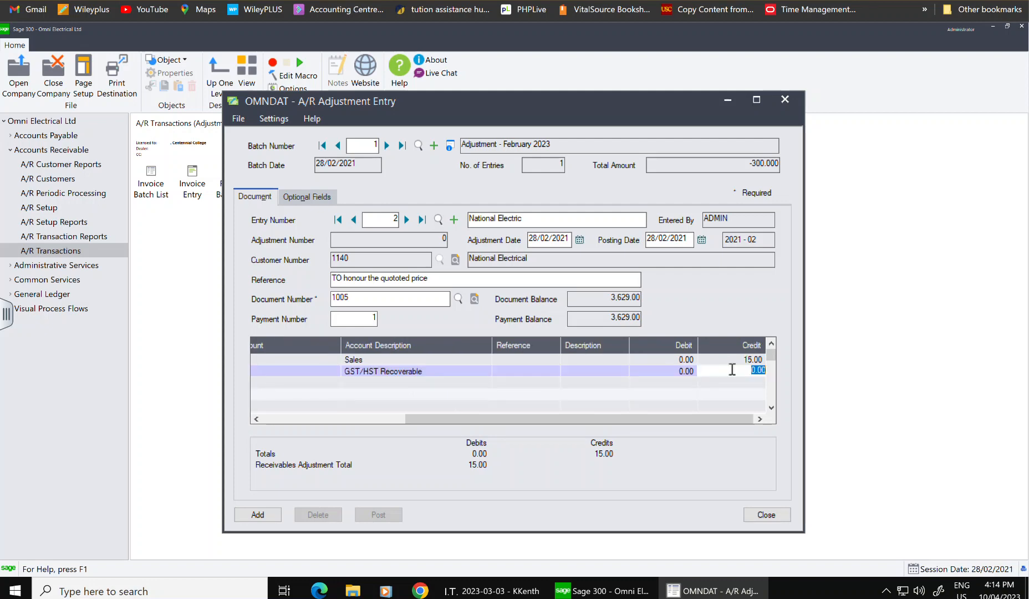
{"action": "type", "text": "1.95"}
{"action": "left_click", "coordinate": [334, 298]}
{"action": "double_click", "coordinate": [333, 298]}
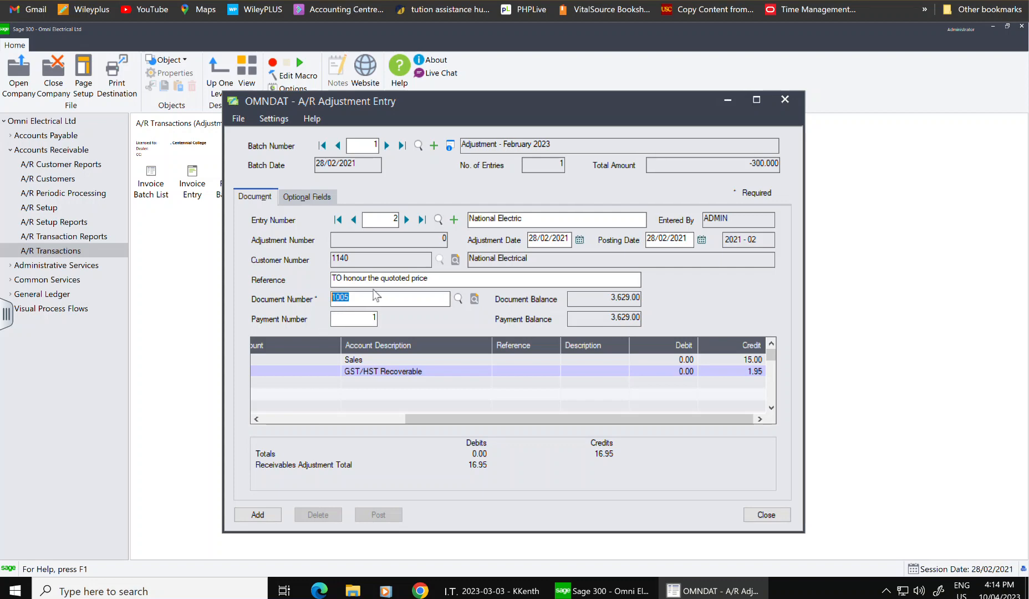
{"action": "left_click", "coordinate": [268, 514]}
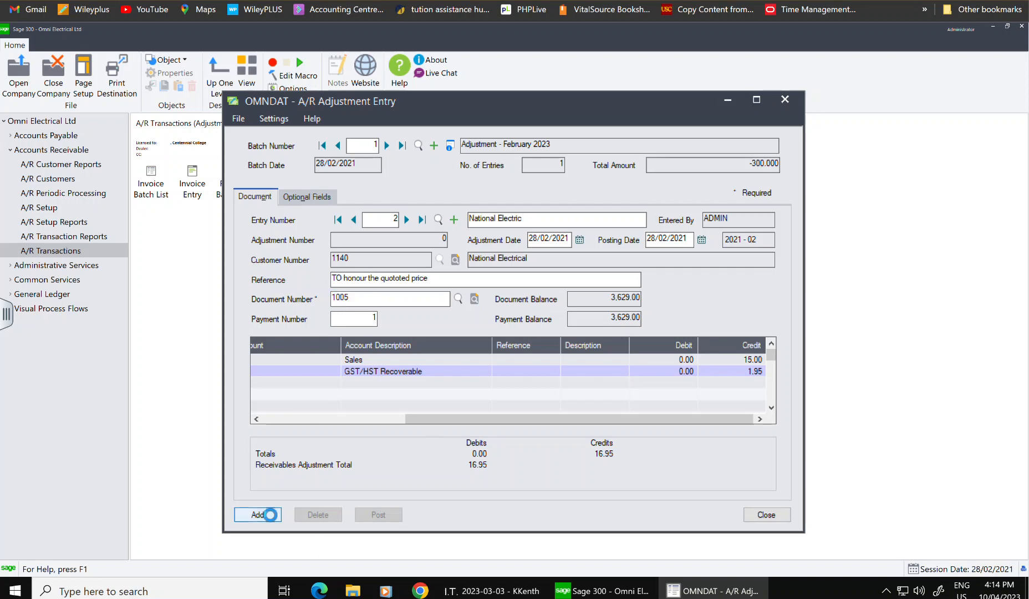
- Open adjustment batch 1 from the batch list and view its information details
{"action": "left_click", "coordinate": [774, 520]}
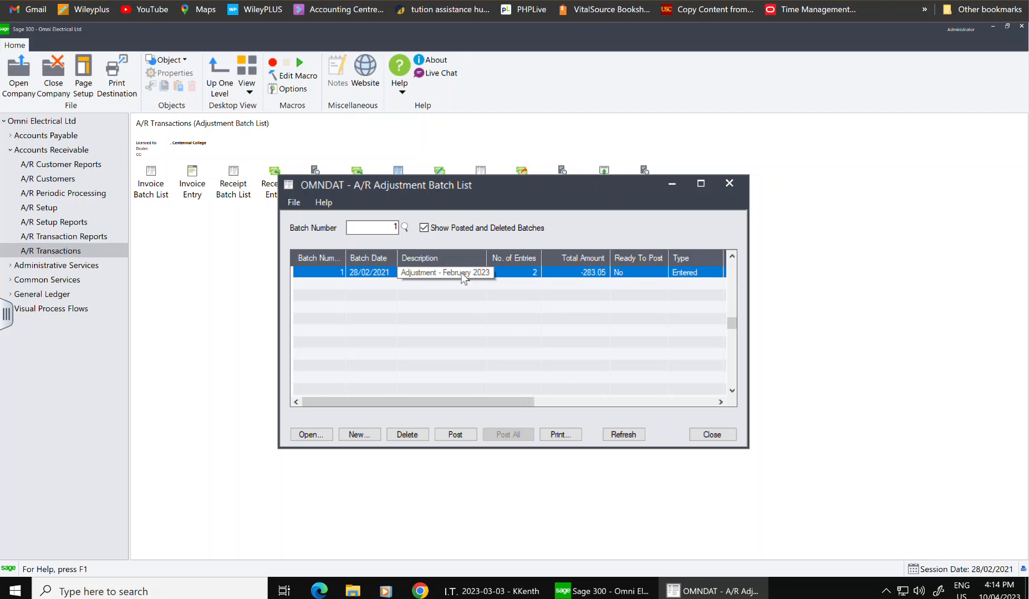
{"action": "left_click", "coordinate": [461, 274]}
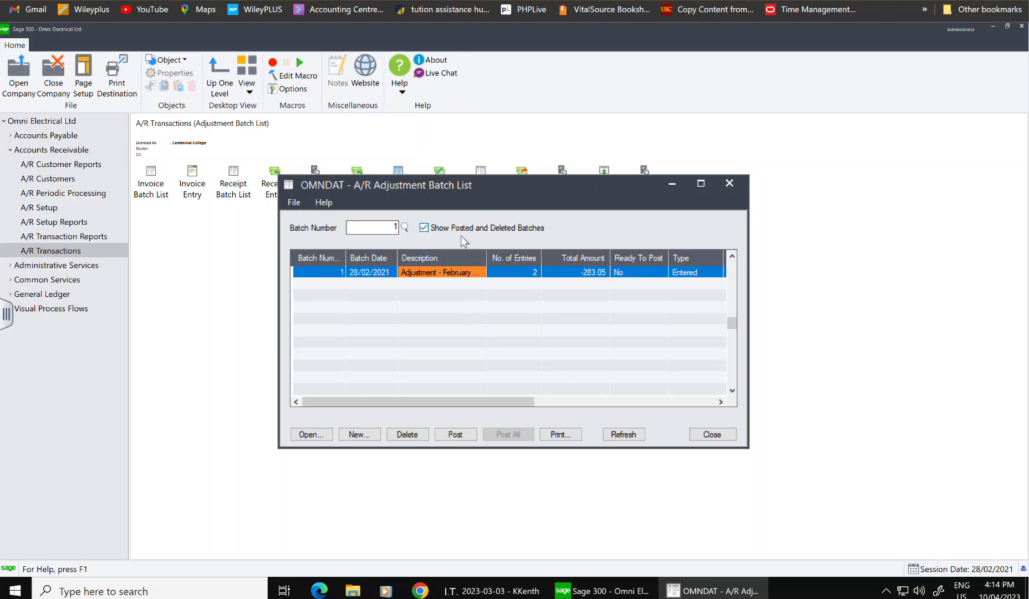
{"action": "double_click", "coordinate": [476, 274]}
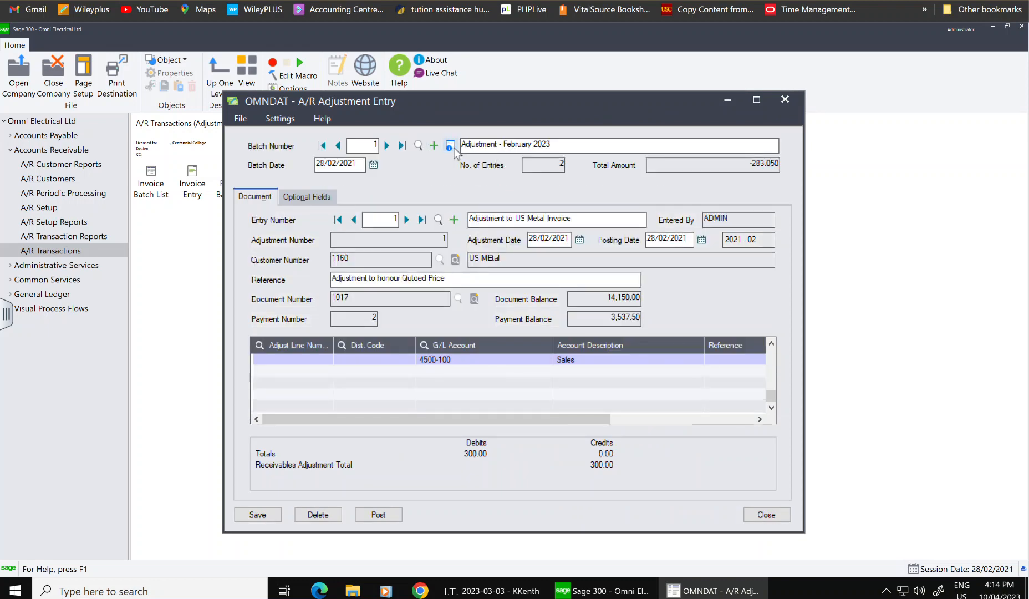
{"action": "left_click", "coordinate": [450, 145]}
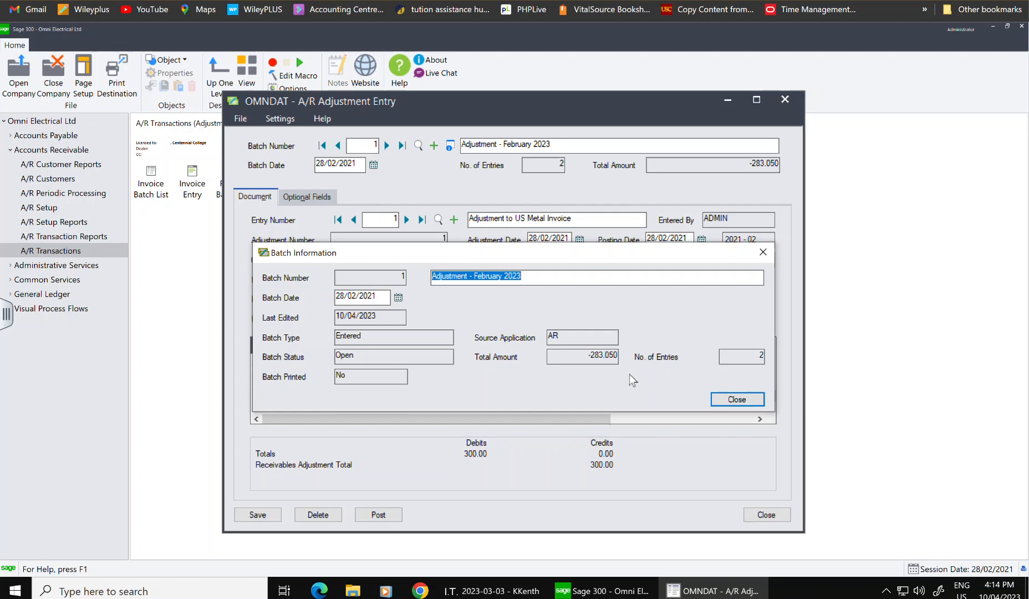
- Open the A/R Batch Listing Report options for batch 1
{"action": "left_click", "coordinate": [746, 400]}
{"action": "left_click", "coordinate": [784, 99]}
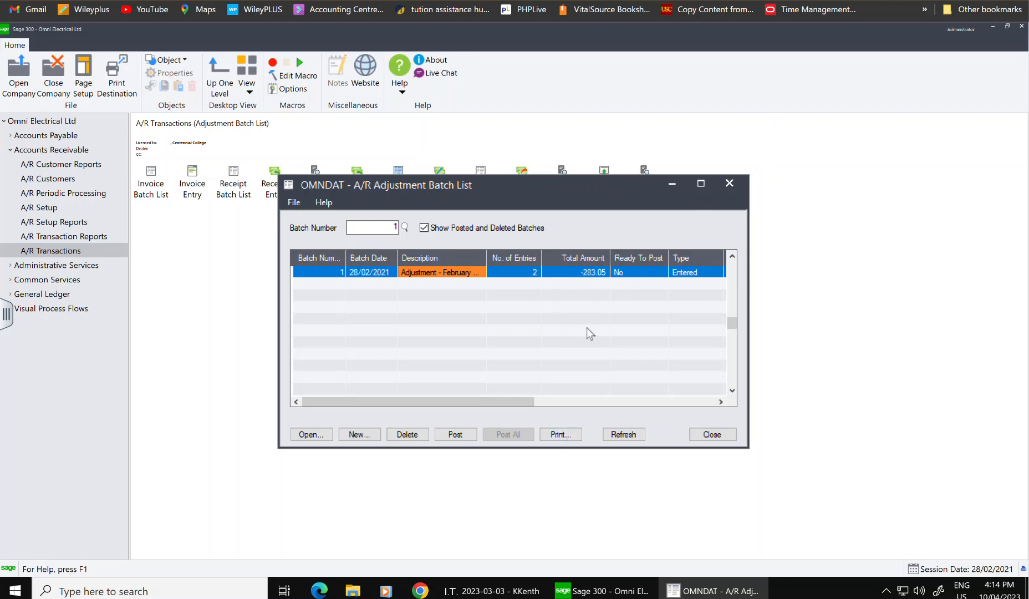
{"action": "left_click", "coordinate": [564, 437]}
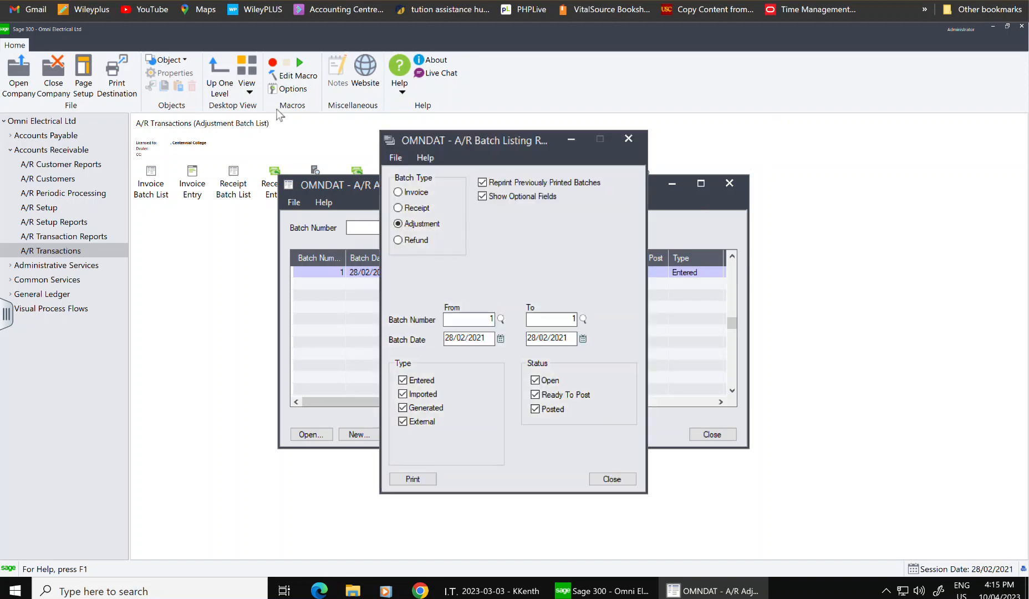
- Set the print destination to Preview
{"action": "left_click", "coordinate": [612, 478]}
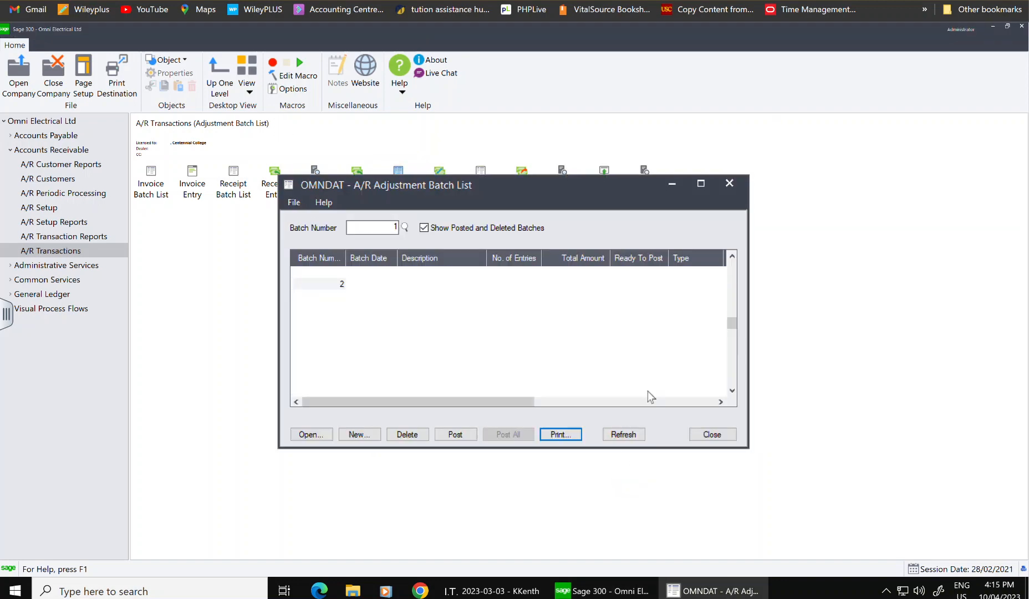
{"action": "left_click", "coordinate": [130, 95]}
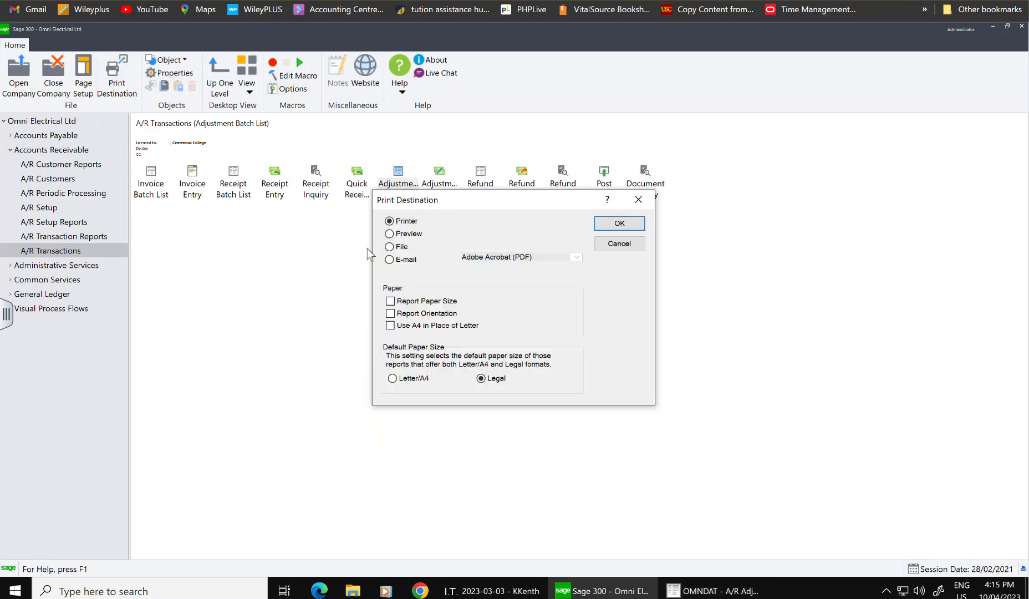
{"action": "left_click", "coordinate": [409, 233]}
{"action": "left_click", "coordinate": [619, 223]}
- Preview the batch listing report for adjustment batch 1, then close the preview
{"action": "double_click", "coordinate": [406, 192]}
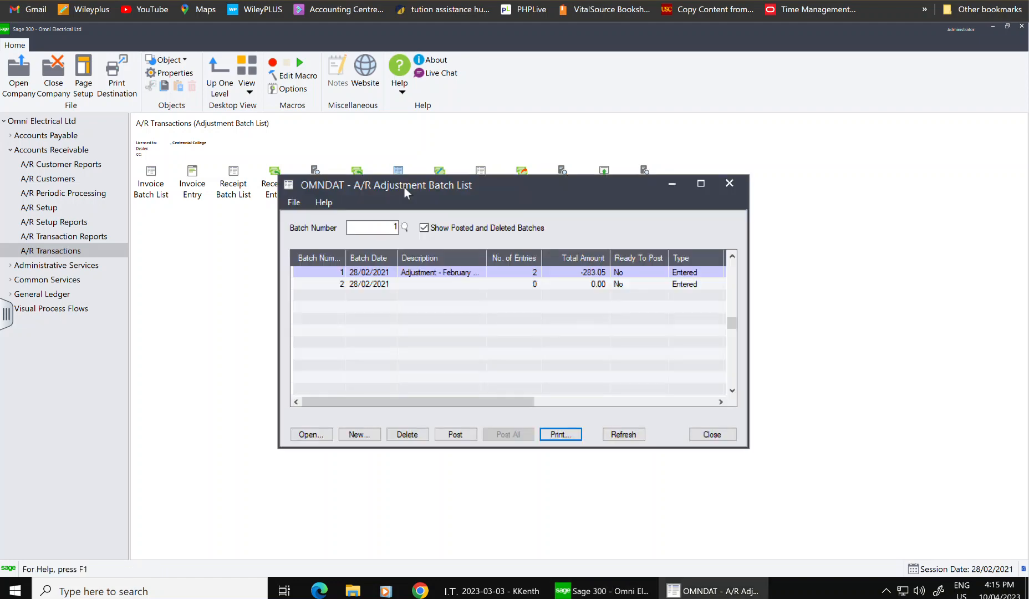
{"action": "left_click", "coordinate": [560, 434]}
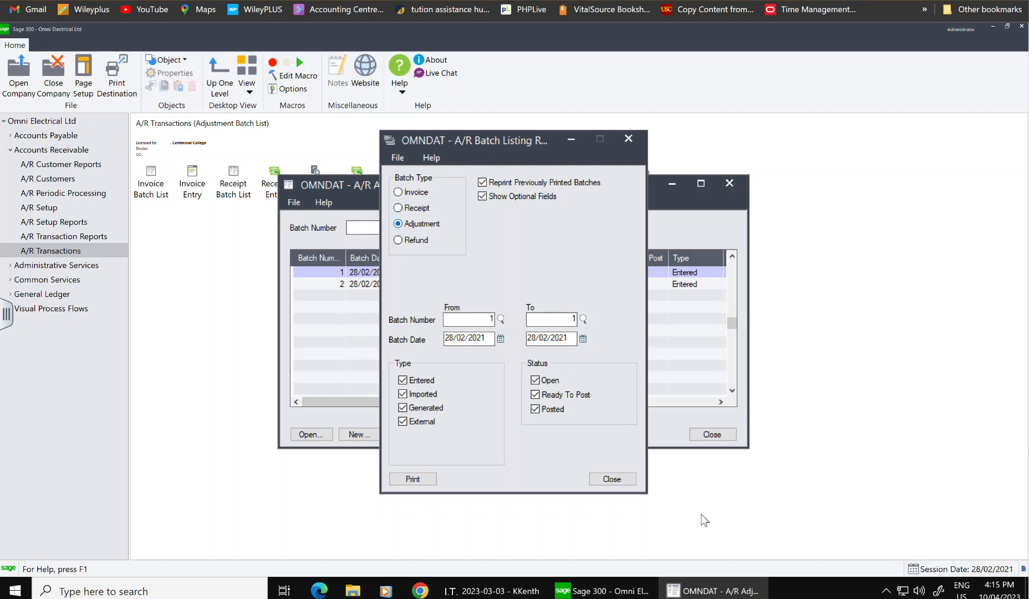
{"action": "left_click", "coordinate": [433, 477]}
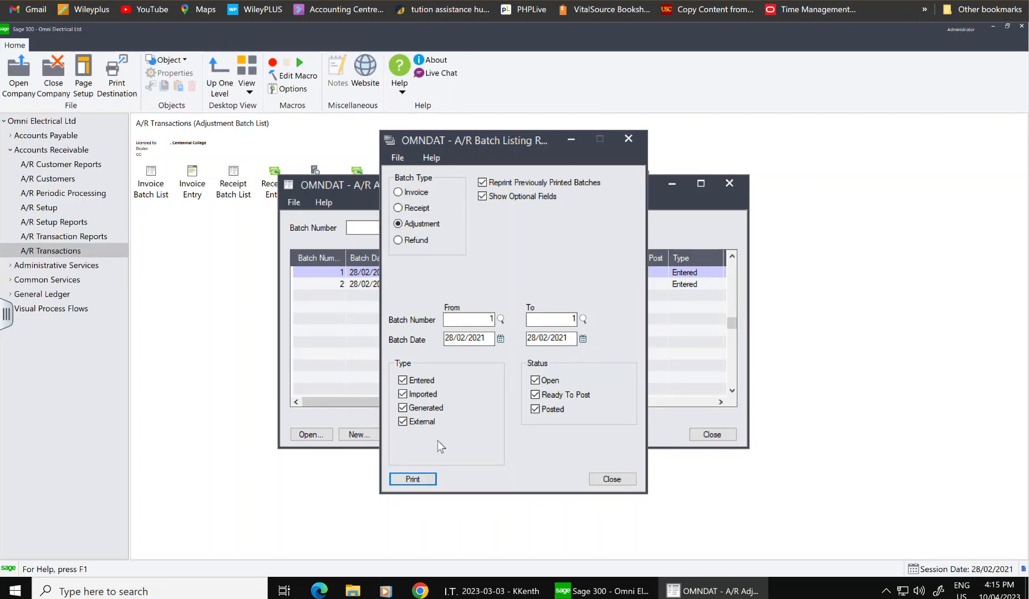
{"action": "left_click", "coordinate": [419, 482]}
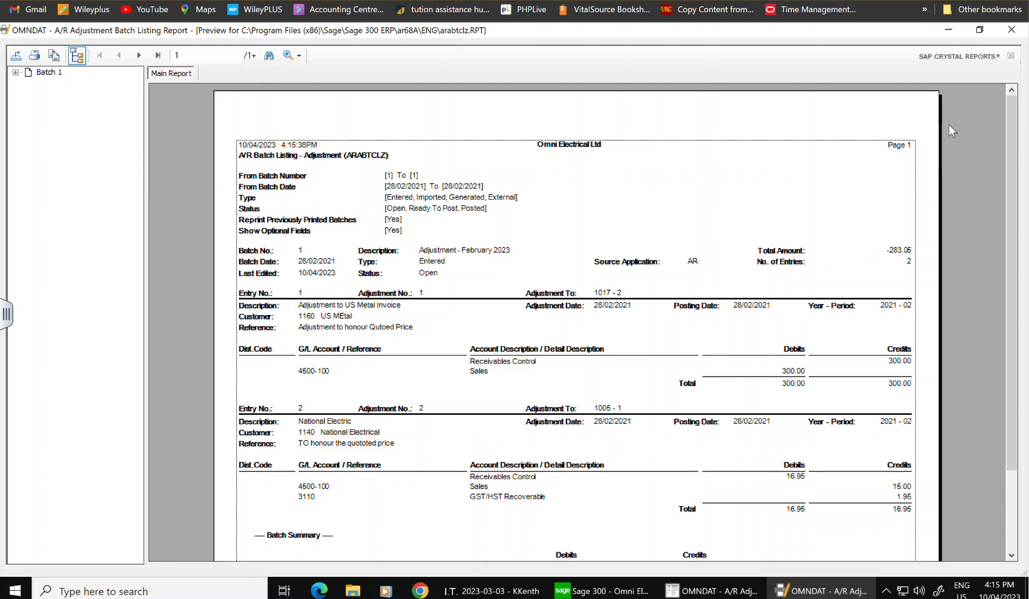
{"action": "left_click", "coordinate": [1012, 29]}
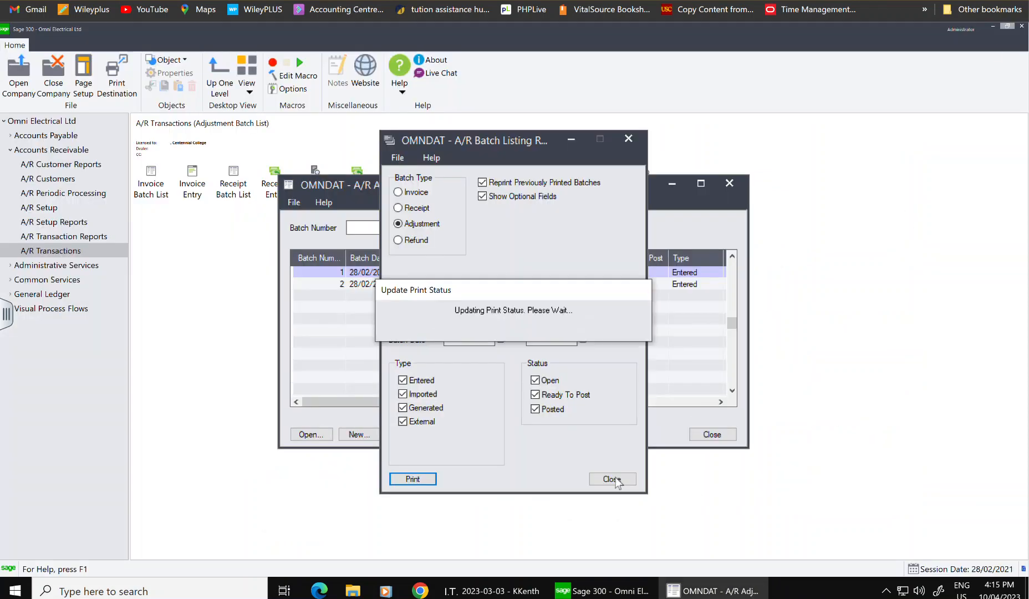
- Delete the empty adjustment batch 2
{"action": "left_click", "coordinate": [612, 479]}
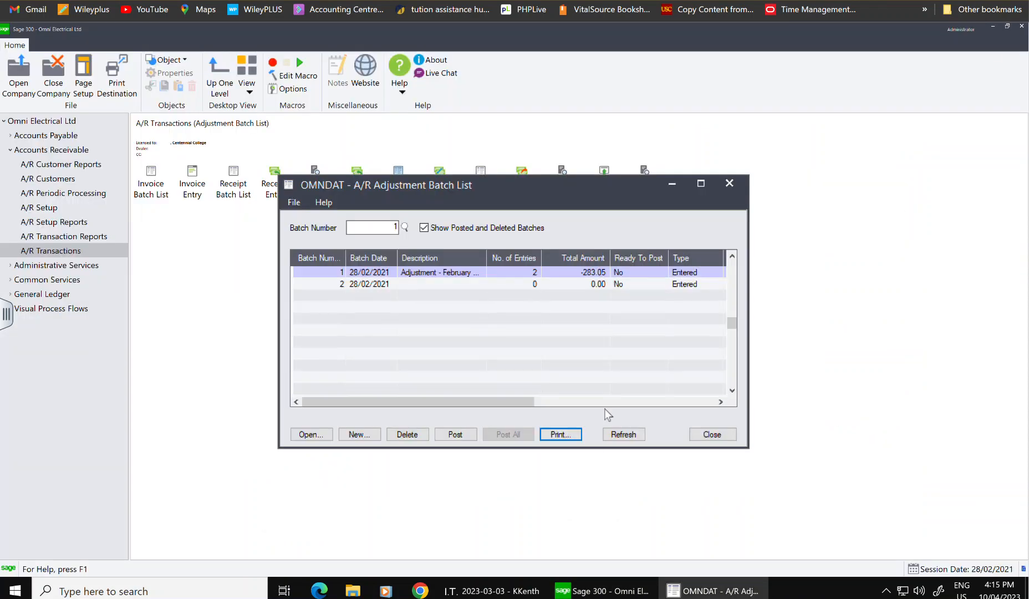
{"action": "left_click", "coordinate": [511, 273]}
{"action": "left_click", "coordinate": [519, 285]}
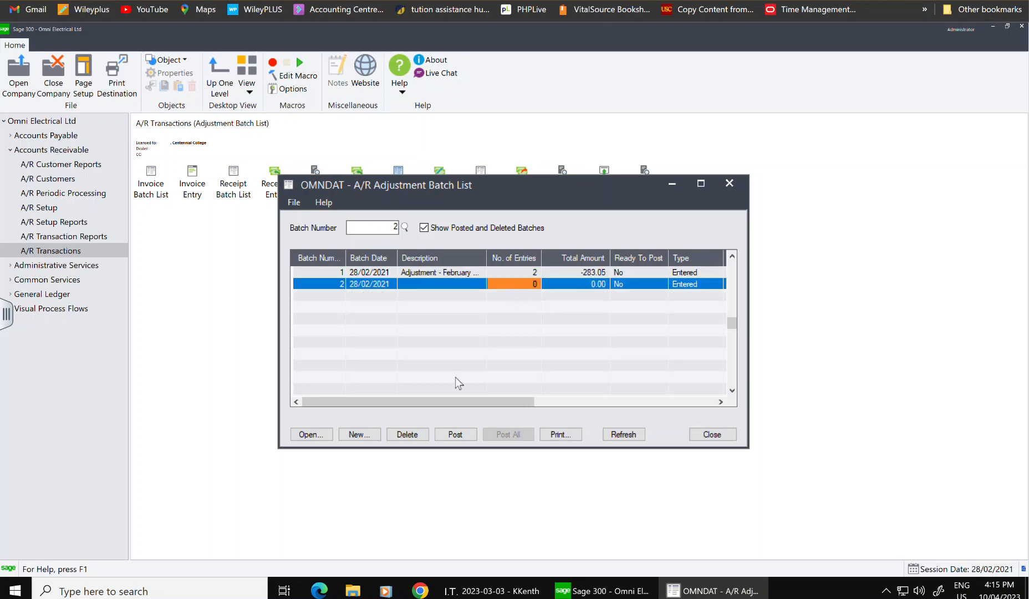
{"action": "left_click", "coordinate": [418, 437]}
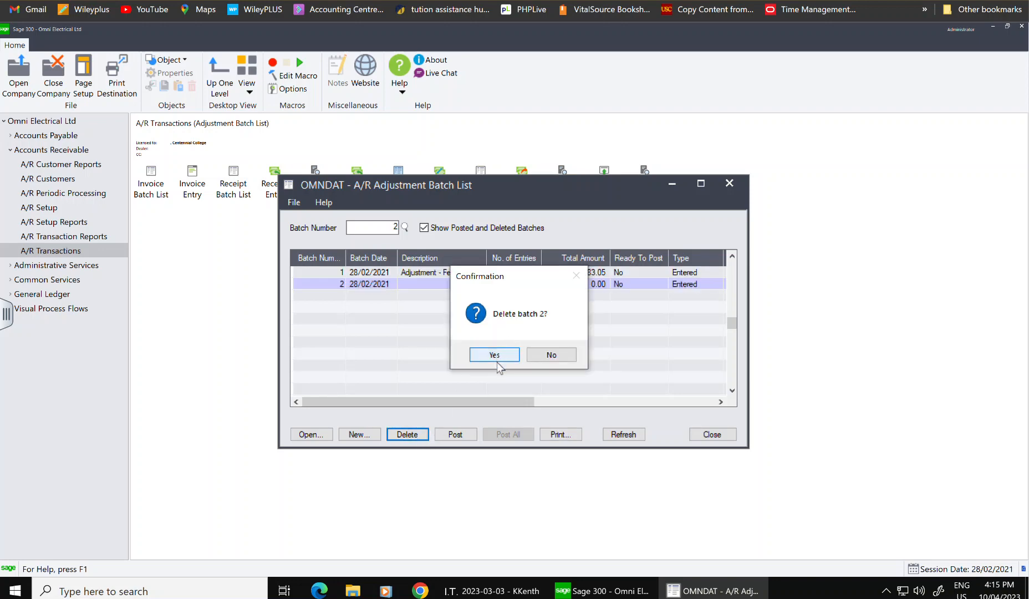
{"action": "left_click", "coordinate": [499, 355]}
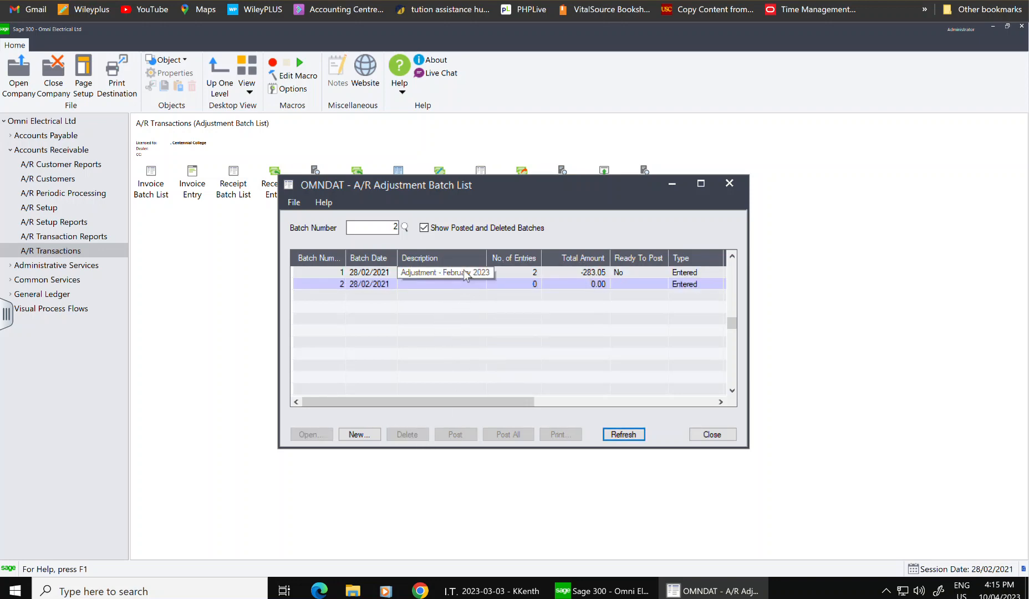
- Mark batch 1 Ready To Post, post it and close the batch list
{"action": "double_click", "coordinate": [631, 271]}
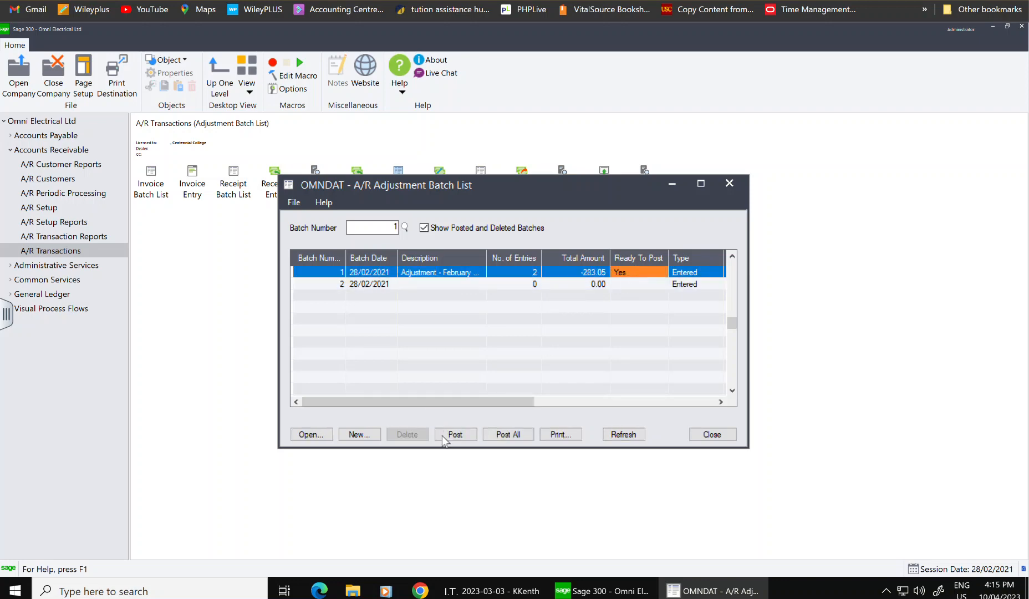
{"action": "left_click", "coordinate": [462, 435]}
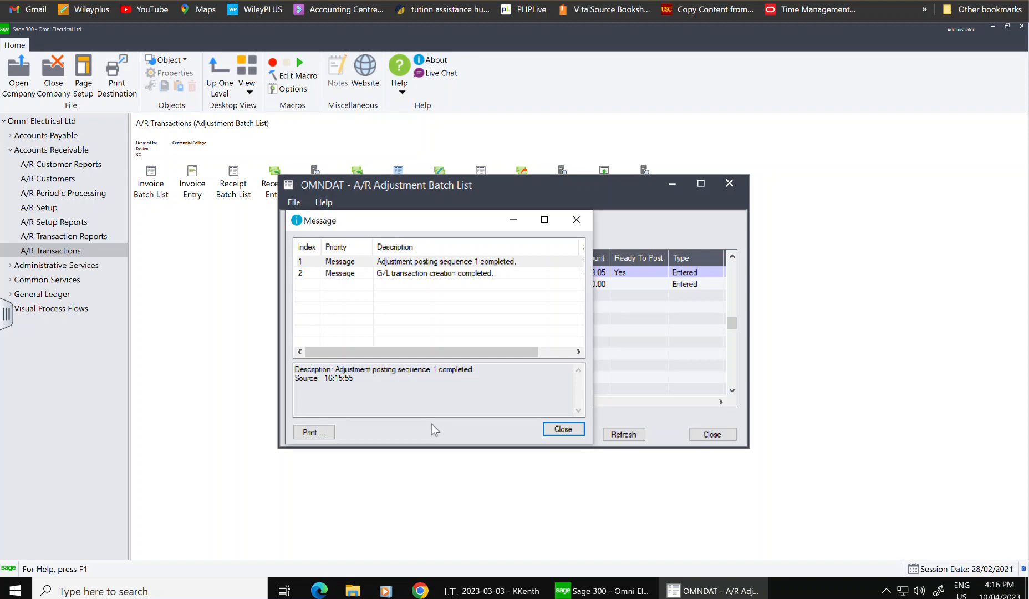
{"action": "left_click", "coordinate": [565, 431]}
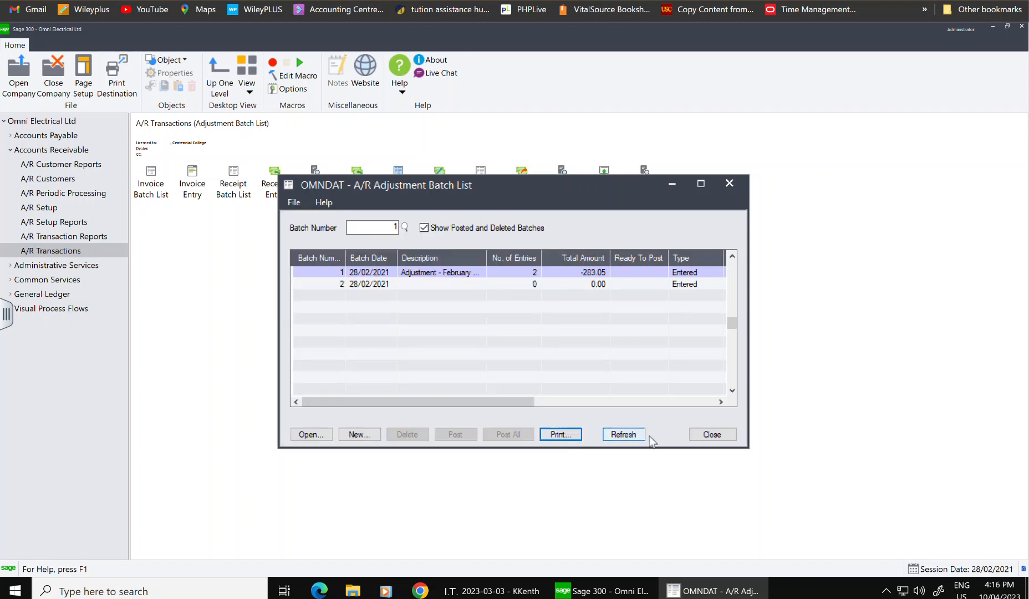
{"action": "left_click", "coordinate": [711, 434]}
- Preview the Adjustment posting journal, including previously printed journals, then close it
{"action": "left_click", "coordinate": [91, 235]}
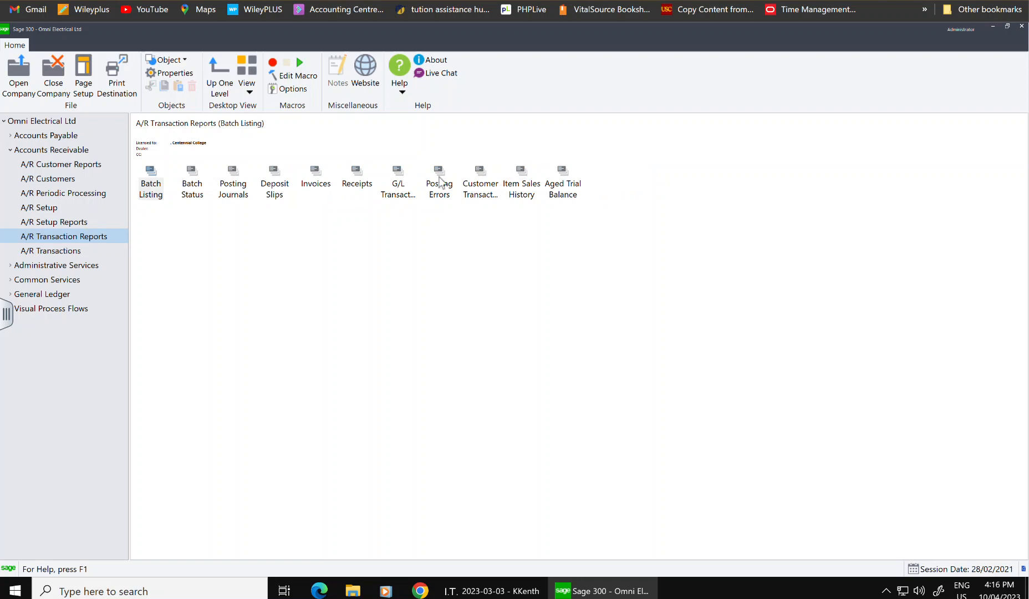
{"action": "left_click", "coordinate": [241, 186]}
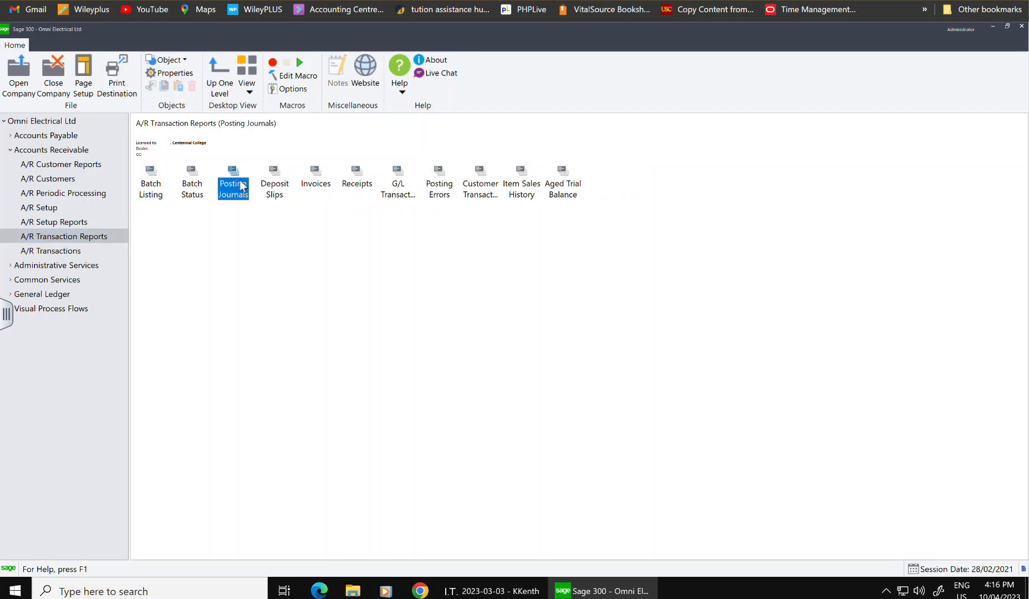
{"action": "double_click", "coordinate": [241, 186]}
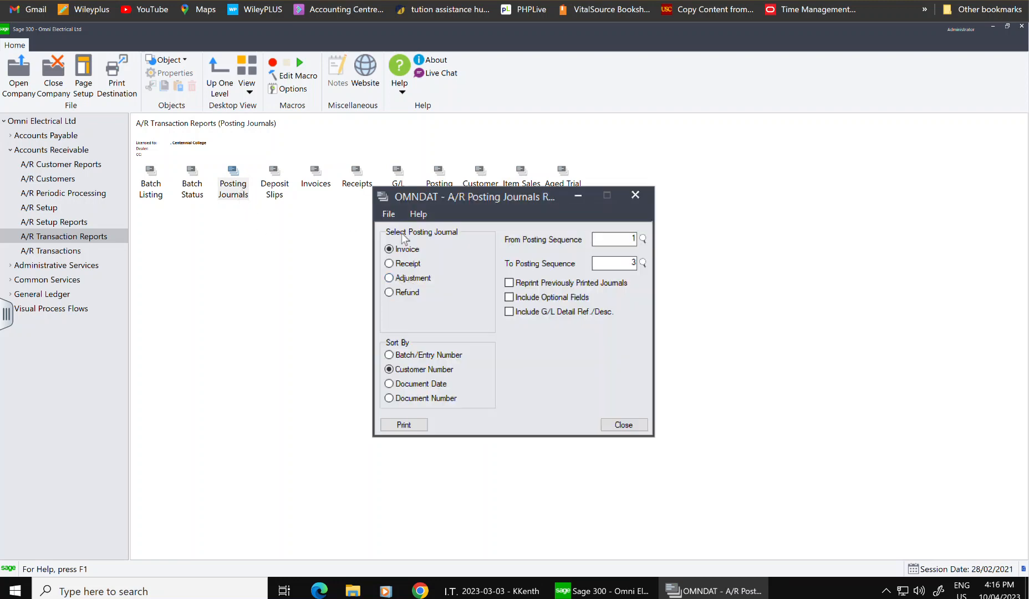
{"action": "left_click", "coordinate": [389, 278]}
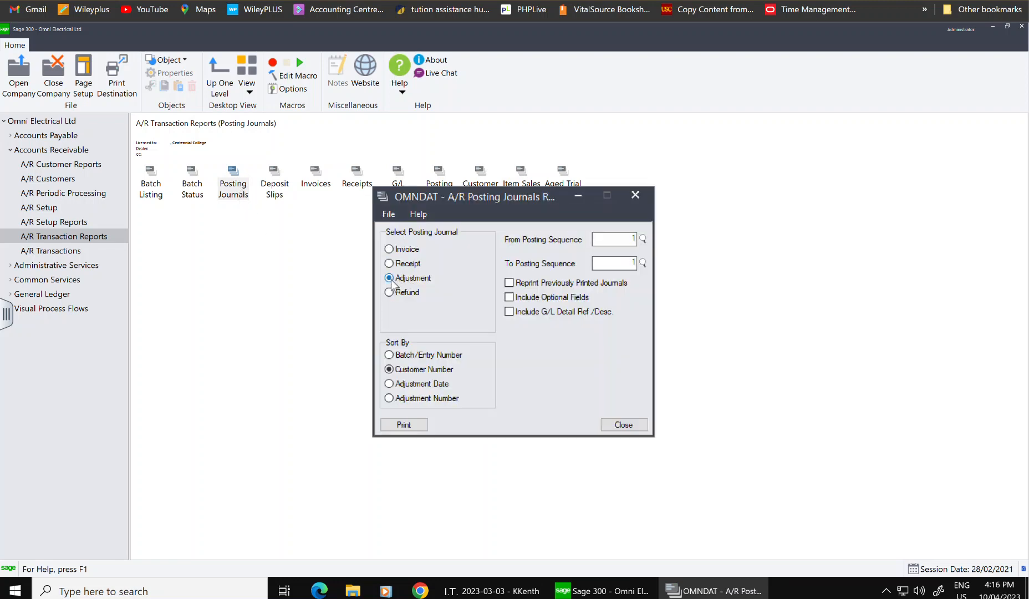
{"action": "left_click", "coordinate": [510, 283]}
{"action": "left_click", "coordinate": [415, 424]}
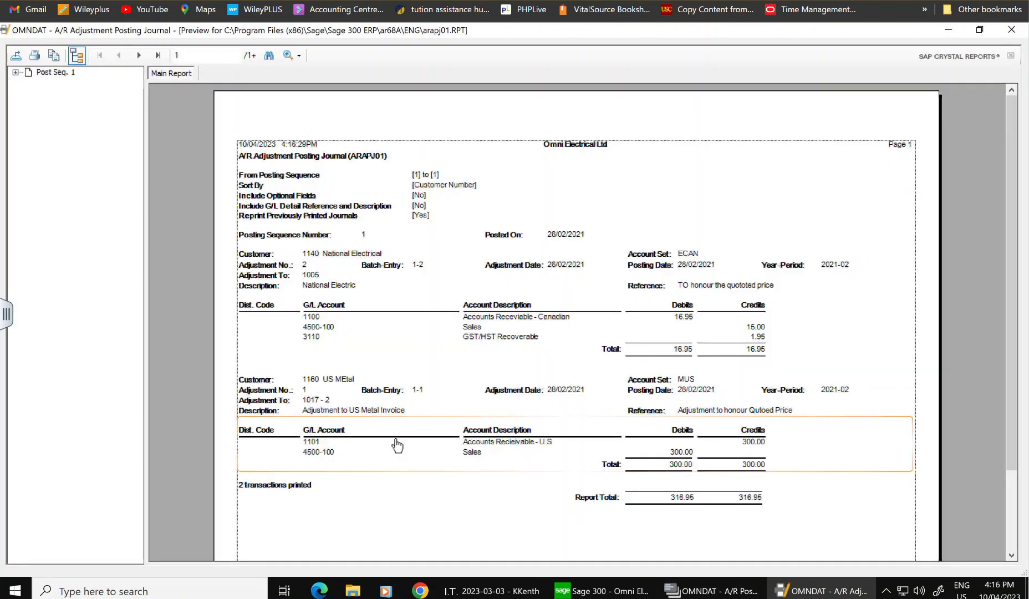
{"action": "left_click", "coordinate": [1010, 30]}
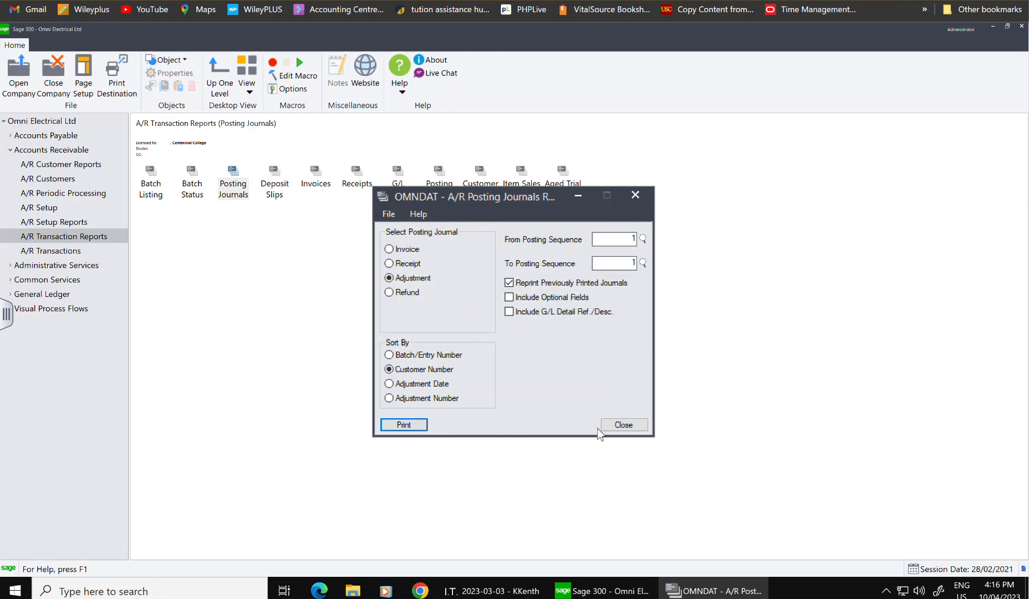
{"action": "left_click", "coordinate": [622, 424]}
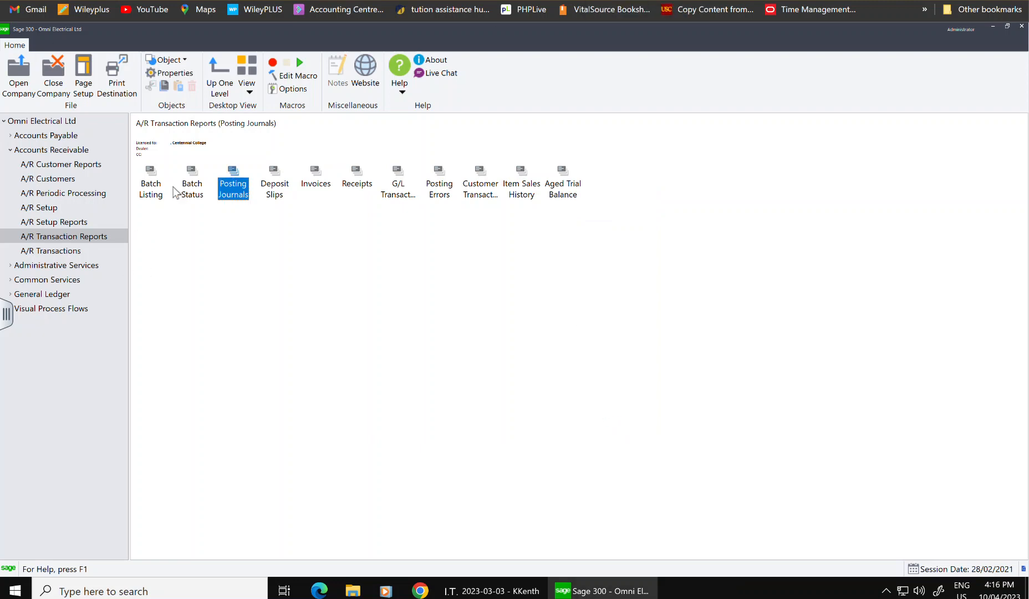
- Open the A/R Invoice Batch List from A/R Transactions
{"action": "left_click", "coordinate": [159, 188]}
{"action": "double_click", "coordinate": [159, 187]}
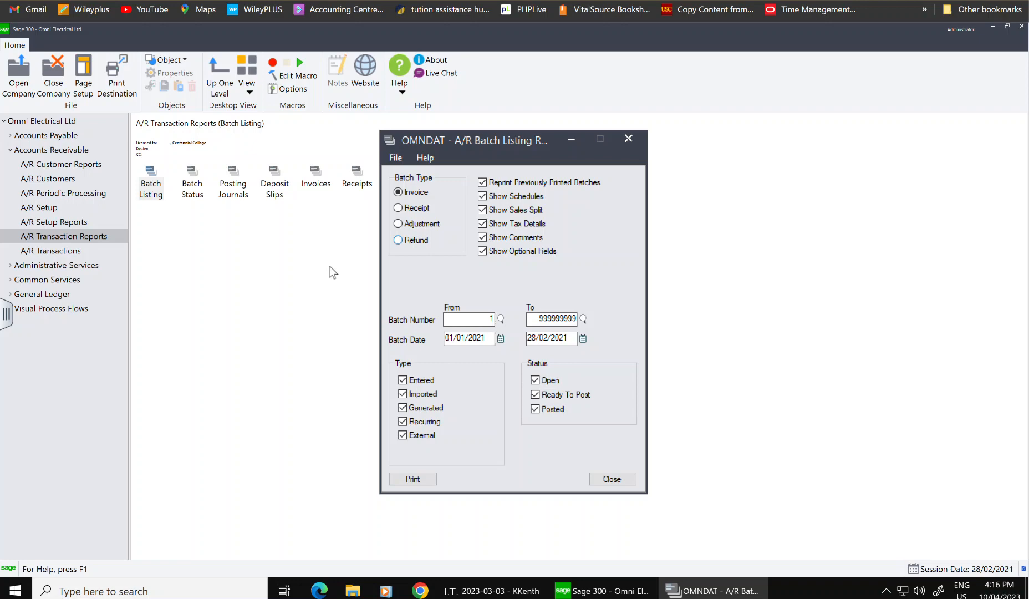
{"action": "left_click", "coordinate": [611, 479]}
{"action": "left_click", "coordinate": [76, 264]}
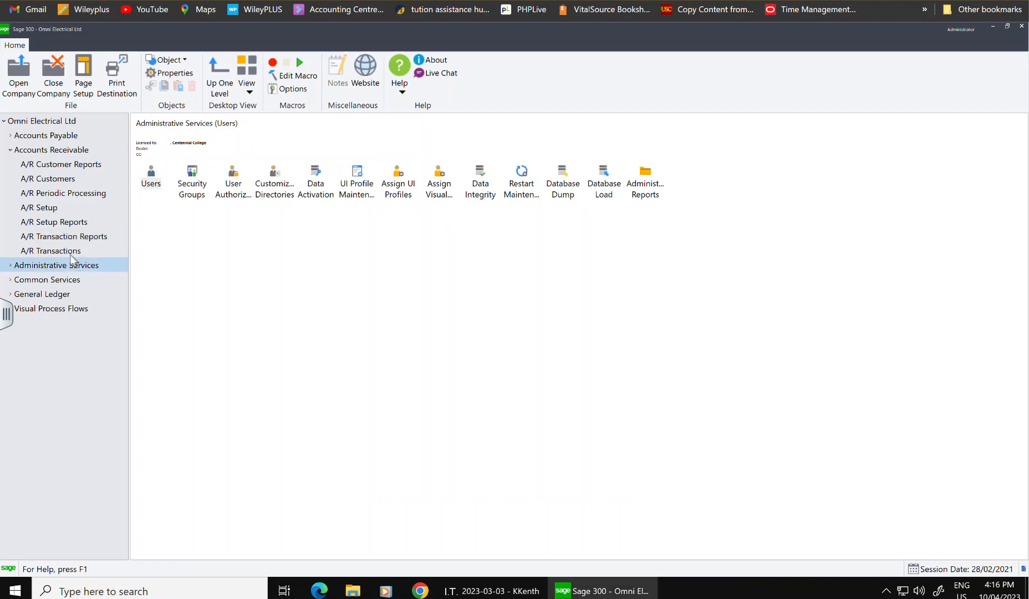
{"action": "left_click", "coordinate": [73, 252]}
{"action": "left_click", "coordinate": [242, 193]}
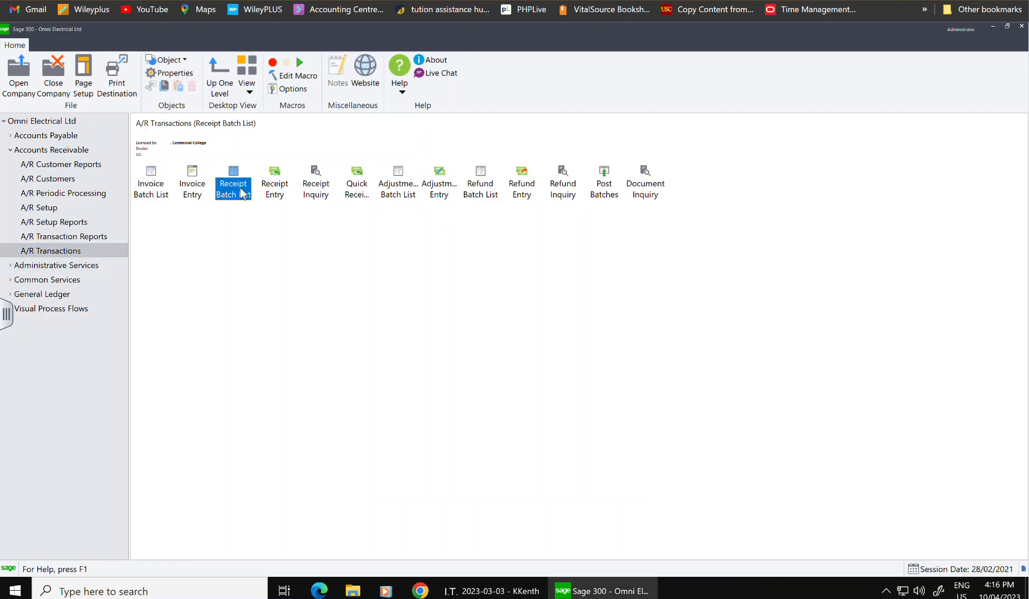
{"action": "left_click", "coordinate": [155, 191]}
{"action": "double_click", "coordinate": [154, 191]}
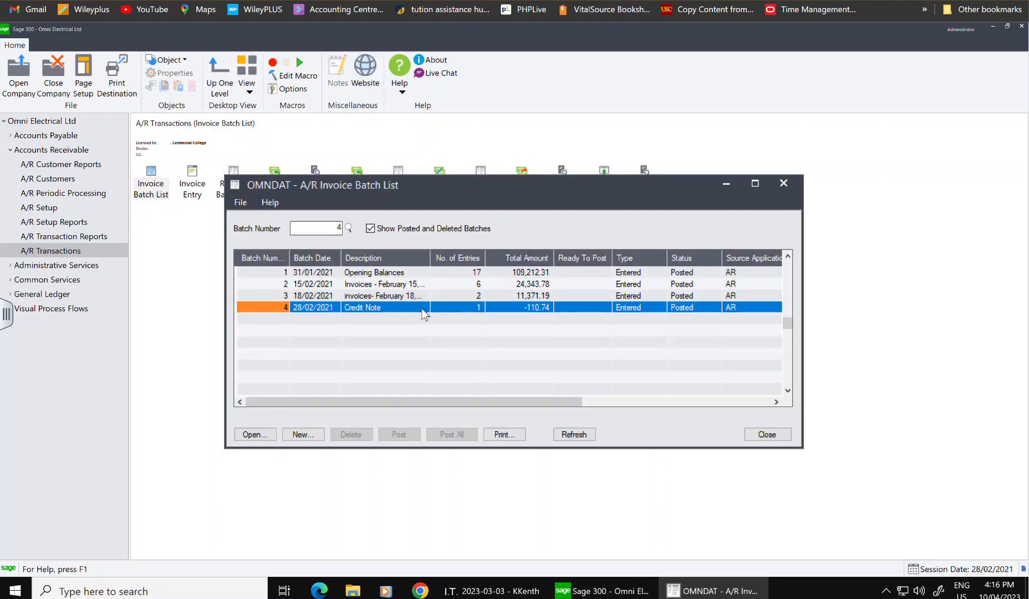
- Review invoice batch 3 in Invoice Entry, then close it and the batch list
{"action": "left_click", "coordinate": [392, 300]}
{"action": "double_click", "coordinate": [390, 296]}
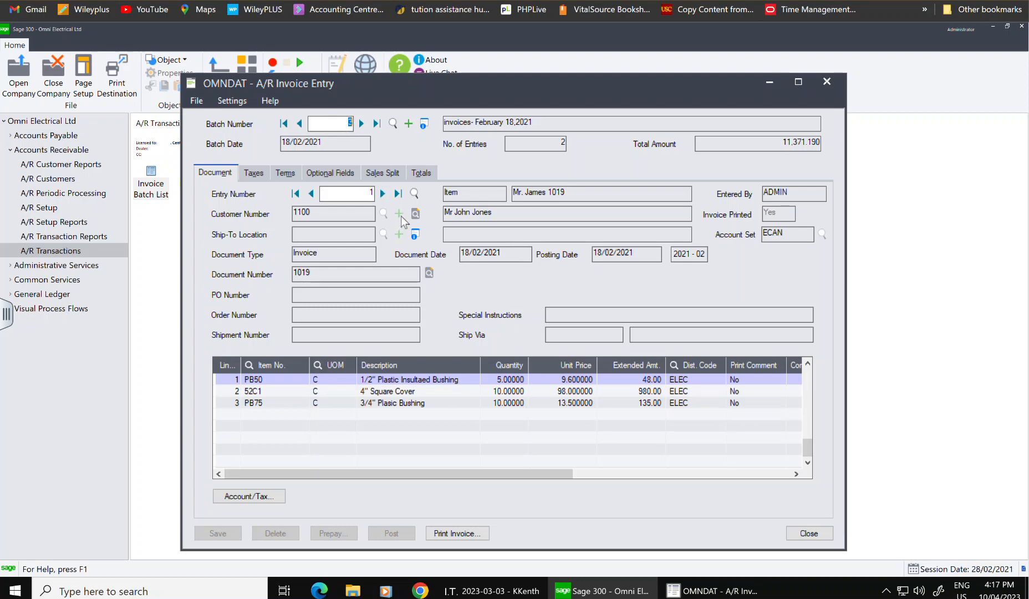
{"action": "left_click", "coordinate": [824, 83]}
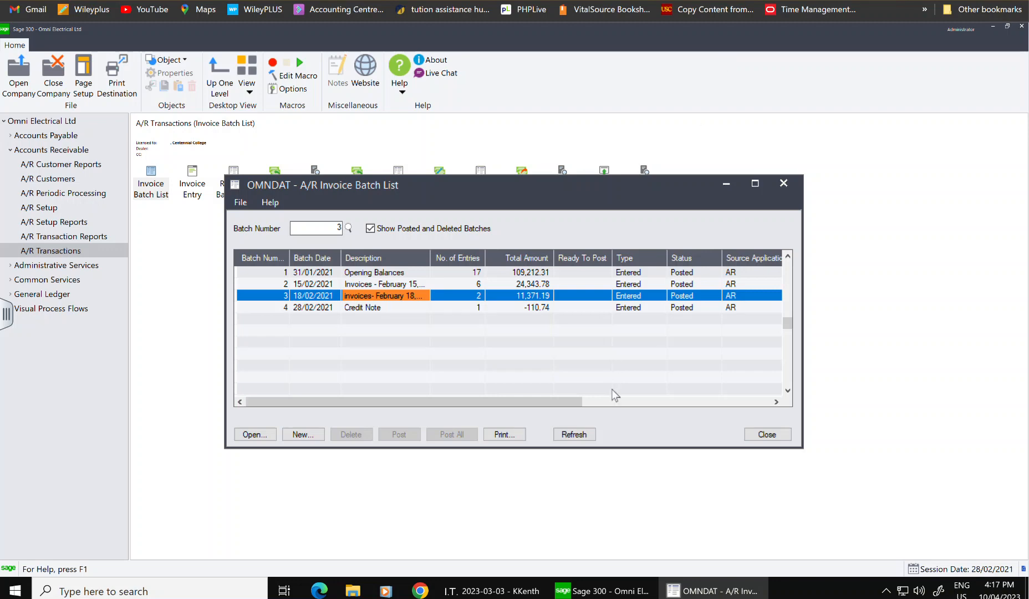
{"action": "left_click", "coordinate": [778, 185]}
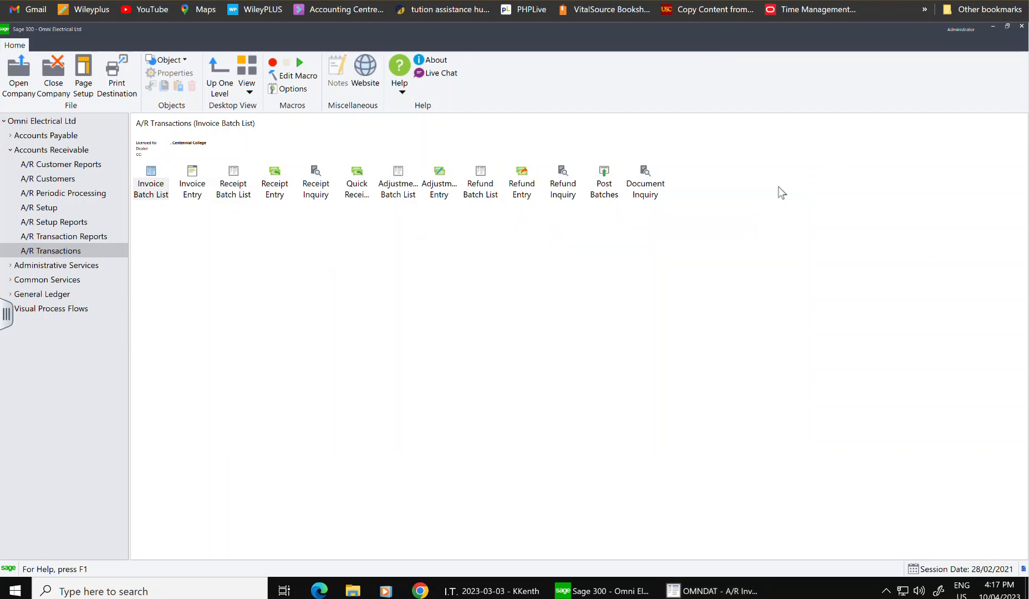